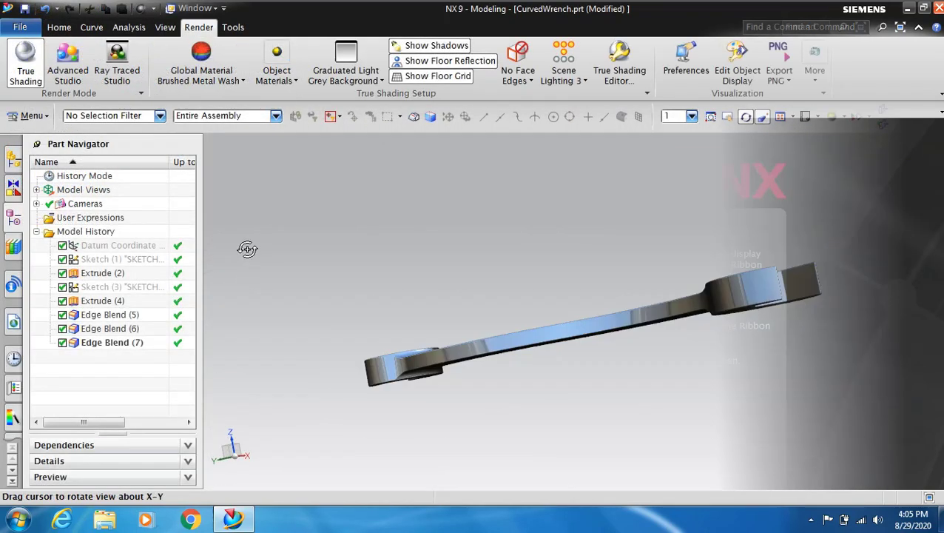
# Step: Rotate the finished curved wrench model to preview it before returning to the start page
pyautogui.moveTo(247, 249)
pyautogui.mouseDown(button='middle')
pyautogui.moveTo(261, 219)
pyautogui.moveTo(318, 322)
pyautogui.moveTo(369, 346)
pyautogui.moveTo(418, 316)
pyautogui.moveTo(453, 316)
pyautogui.moveTo(474, 303)
pyautogui.moveTo(458, 298)
pyautogui.moveTo(449, 258)
pyautogui.moveTo(468, 249)
pyautogui.moveTo(489, 264)
pyautogui.moveTo(381, 279)
pyautogui.moveTo(381, 320)
pyautogui.mouseUp(button='middle')
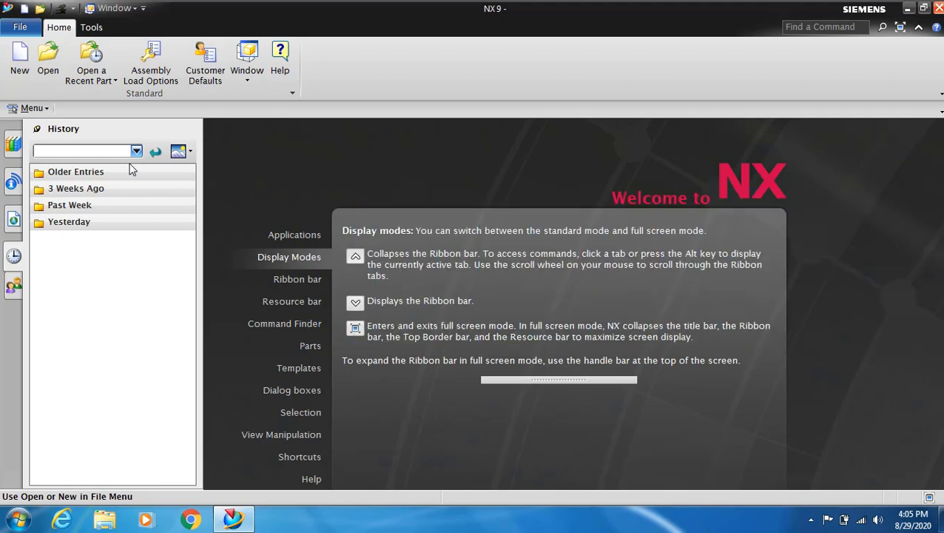
# Step: Start a new Model part and rename it CurvedWrench.prt
pyautogui.click(14, 57)
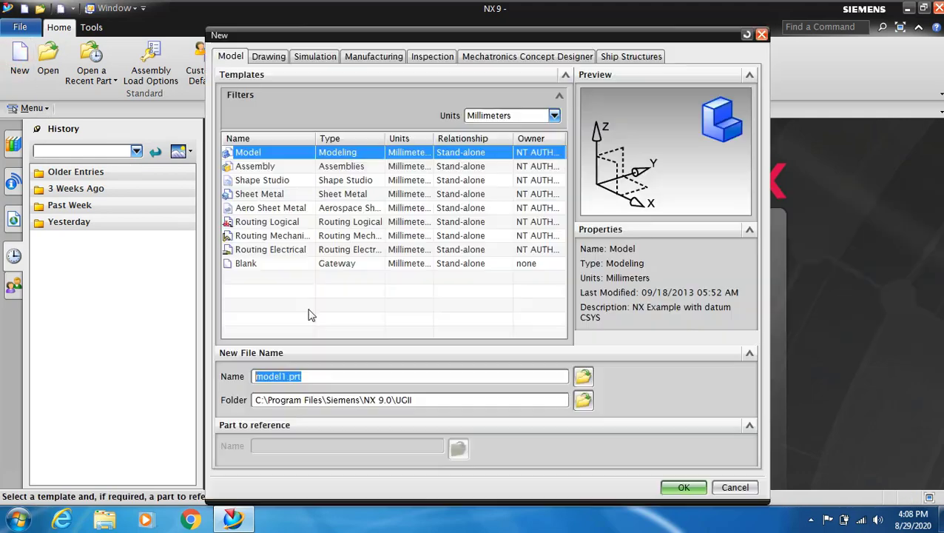
pyautogui.click(282, 377)
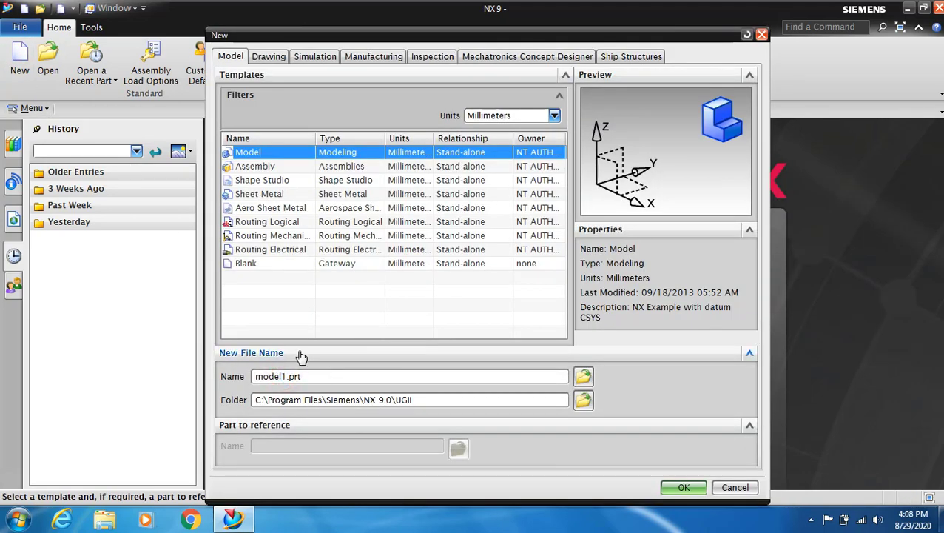
pyautogui.press('BackSpace')
pyautogui.press('BackSpace')
pyautogui.press('BackSpace')
pyautogui.write('CurvedWr')
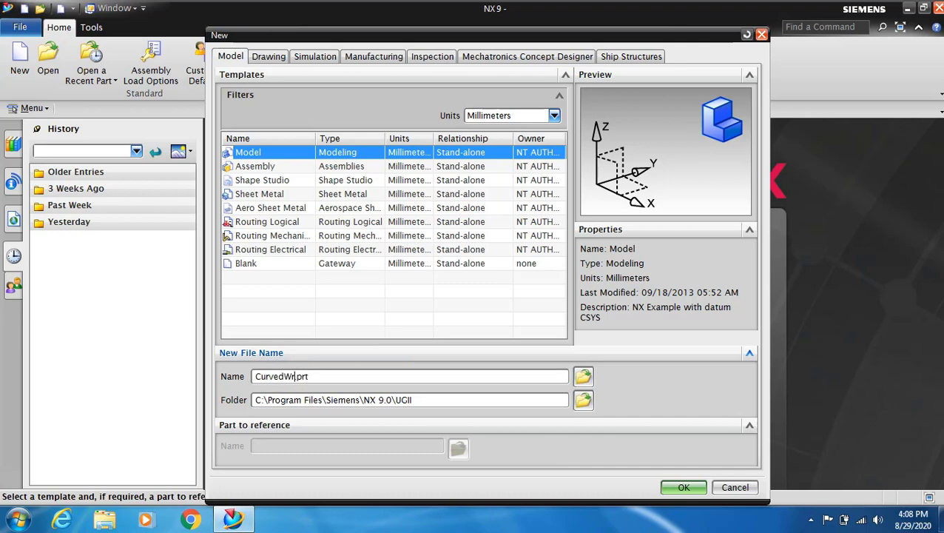
pyautogui.write('ch')
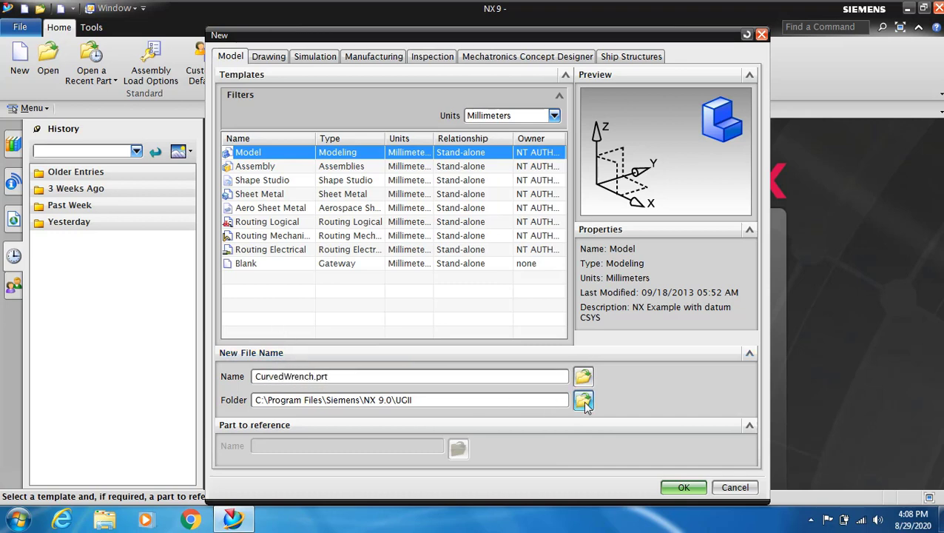
# Step: Set the part's folder to E:\NX Files and create the part
pyautogui.click(584, 400)
pyautogui.click(413, 274)
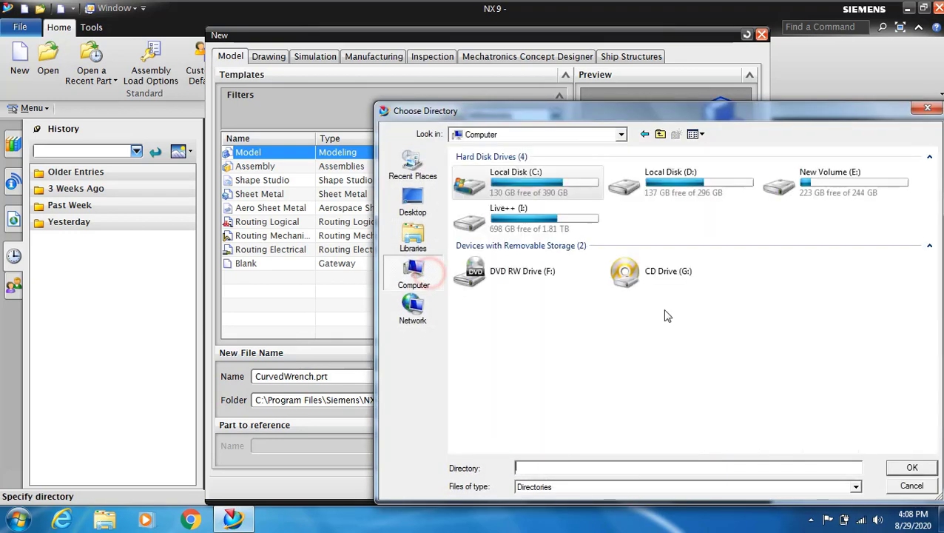
pyautogui.doubleClick(821, 183)
pyautogui.doubleClick(480, 210)
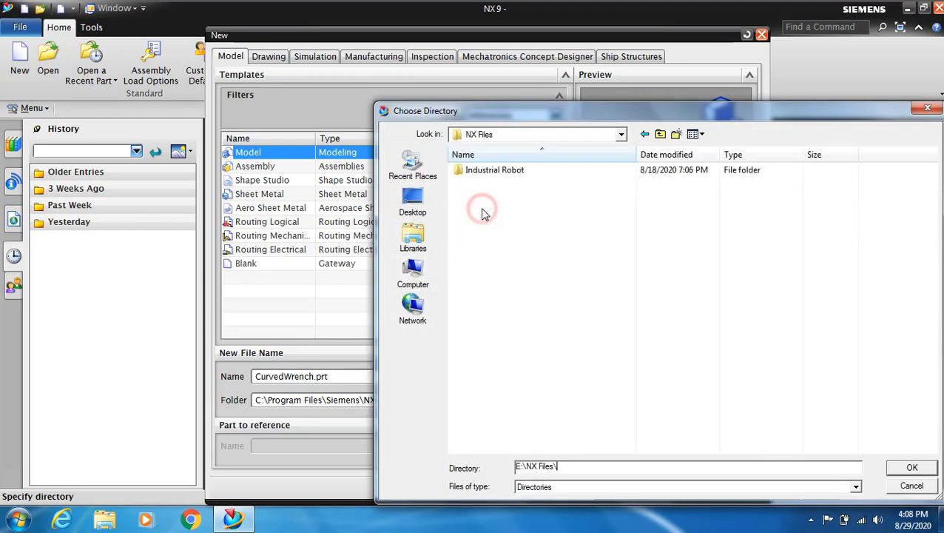
pyautogui.click(918, 469)
pyautogui.click(688, 486)
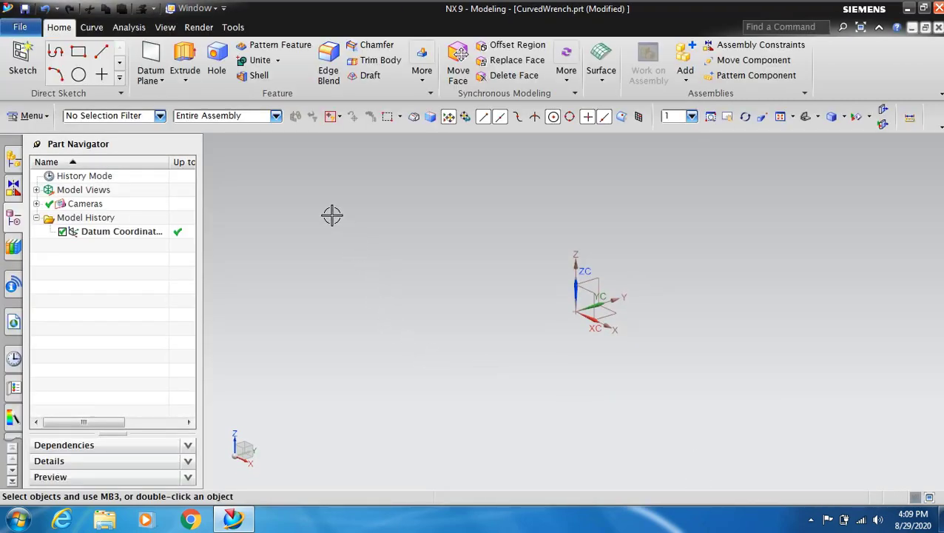
# Step: Switch to the Top view and create a sketch on the XY datum plane
pyautogui.click(165, 29)
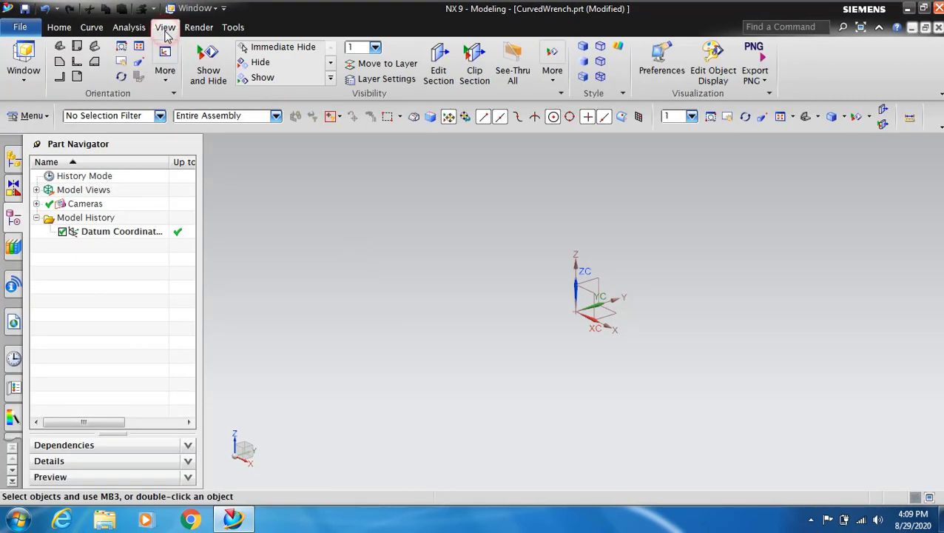
pyautogui.click(77, 45)
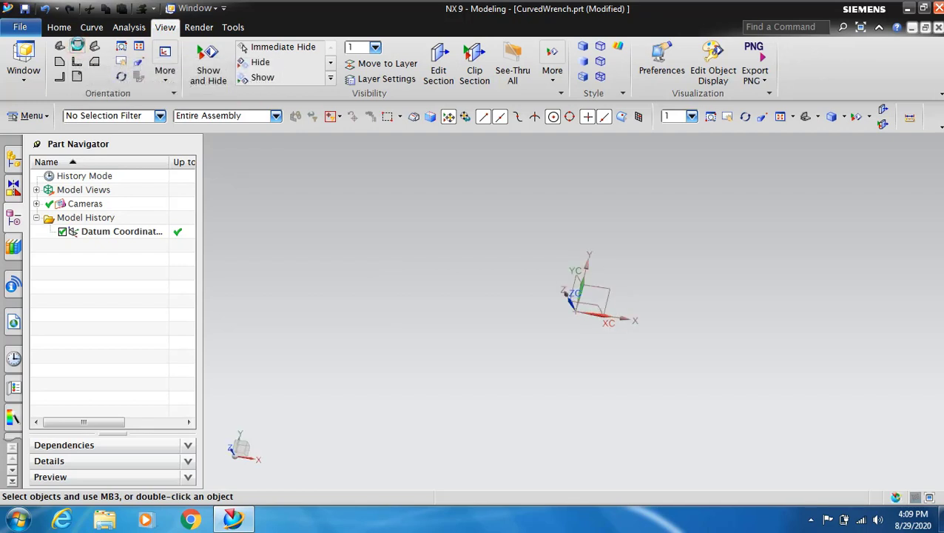
pyautogui.click(64, 28)
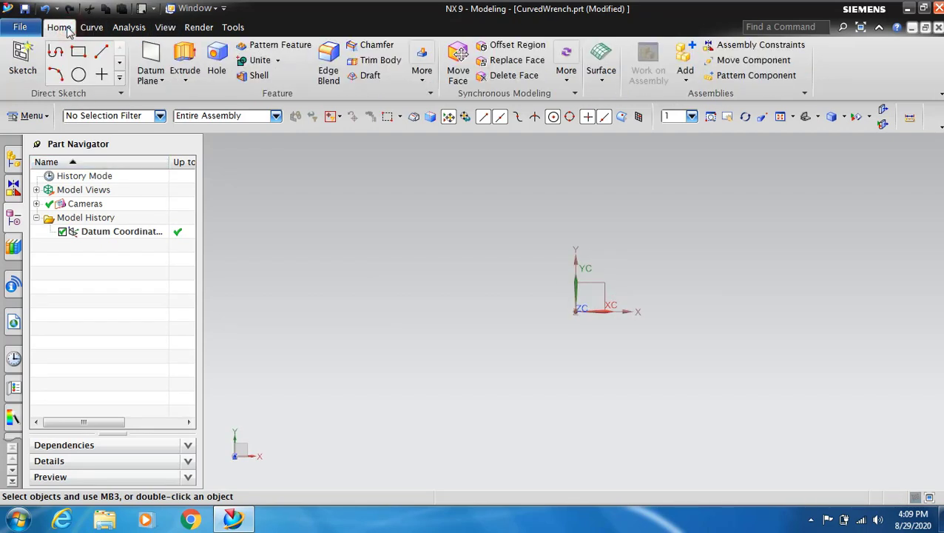
pyautogui.click(18, 65)
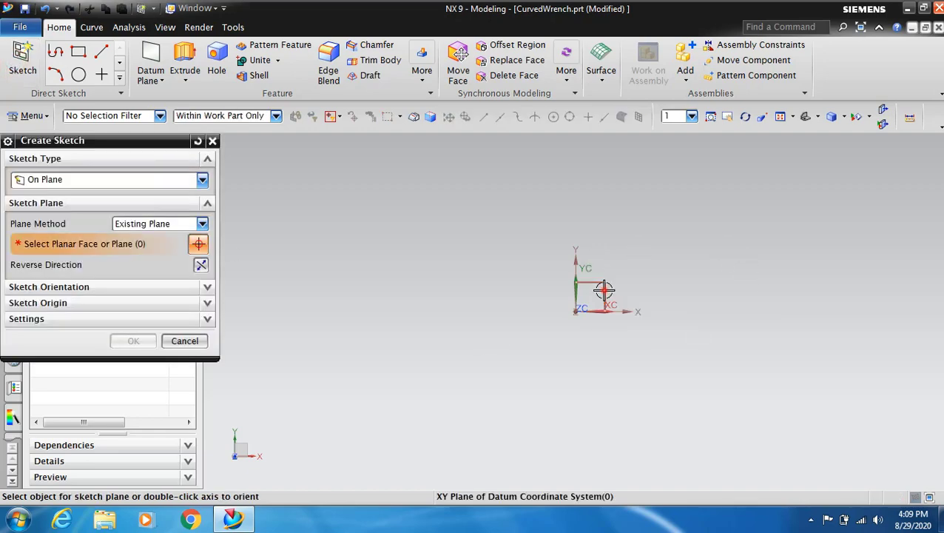
pyautogui.click(596, 293)
pyautogui.click(137, 340)
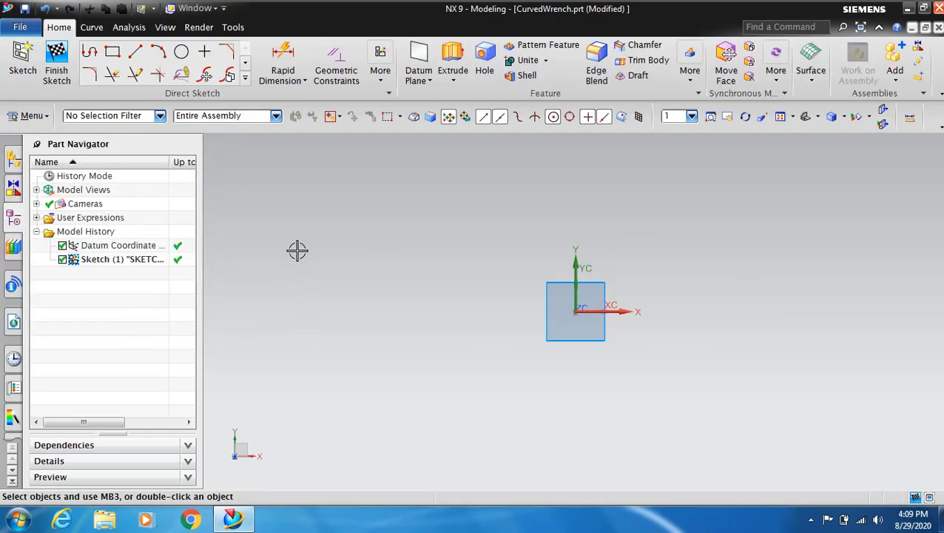
# Step: Draw a 64 mm diameter circle centred on the origin
pyautogui.click(182, 53)
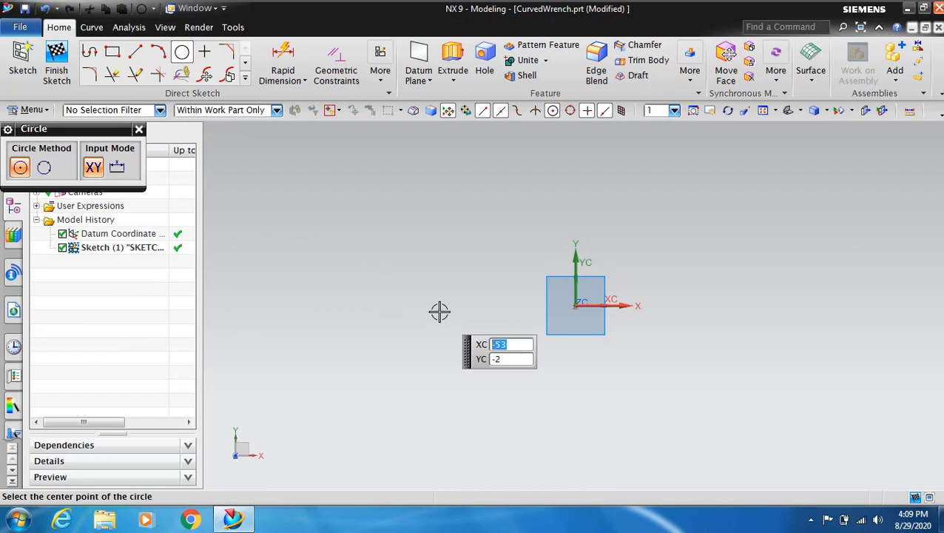
pyautogui.click(574, 304)
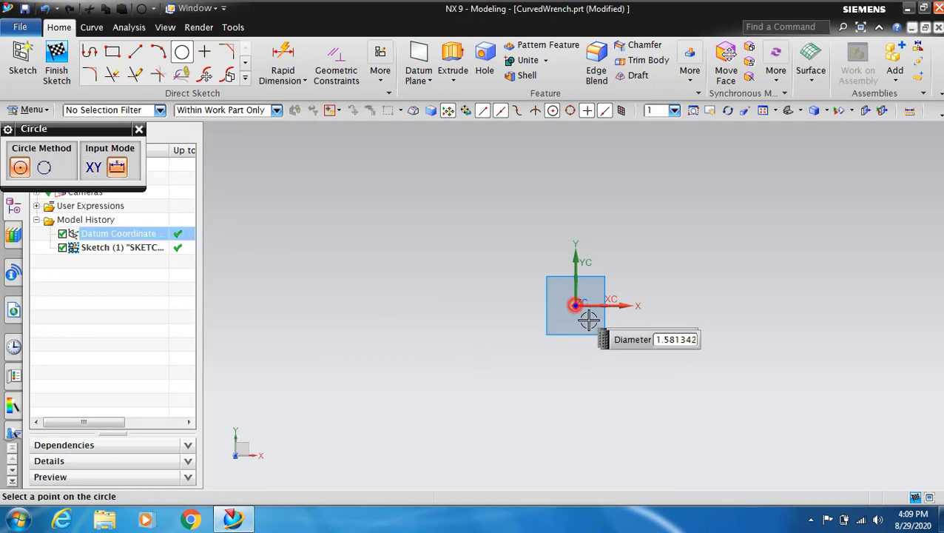
pyautogui.write('64')
pyautogui.press('Return')
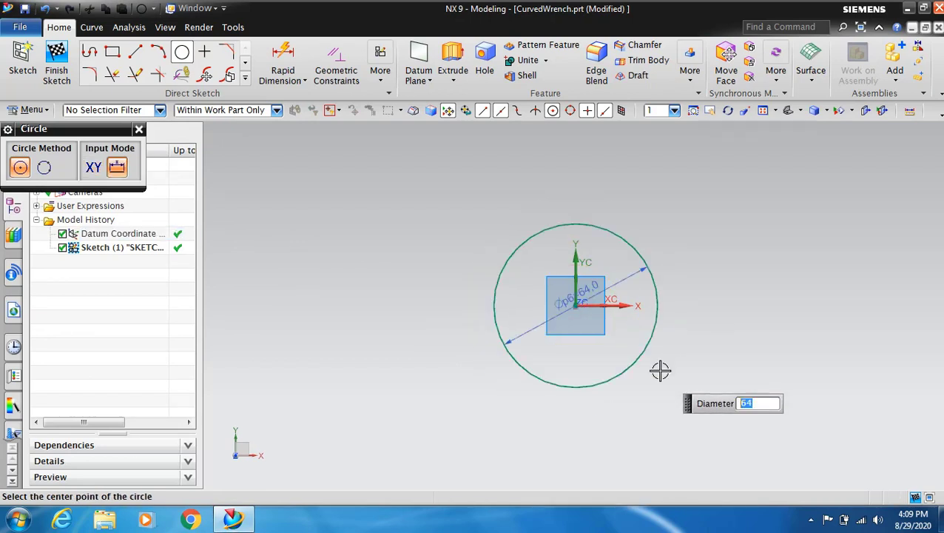
pyautogui.scroll(-2, 680, 472)
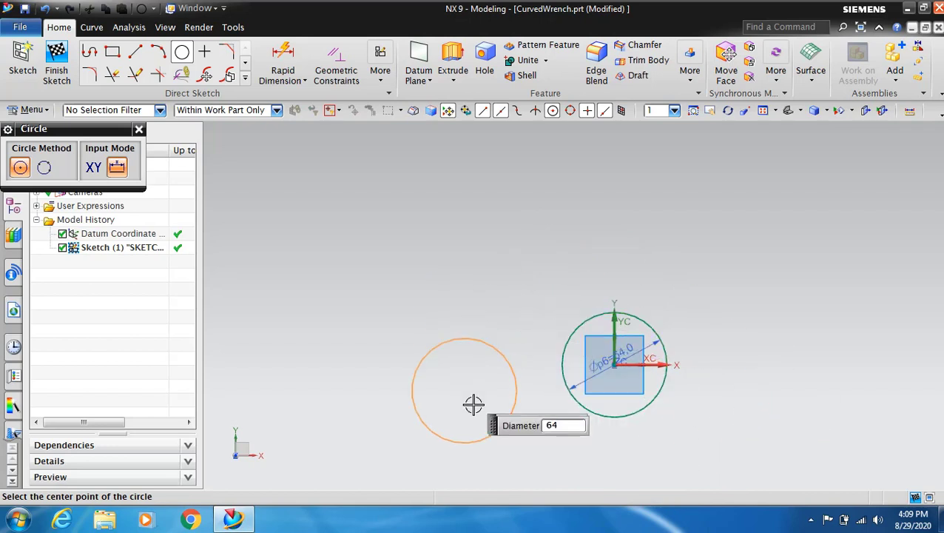
pyautogui.scroll(-2, 488, 362)
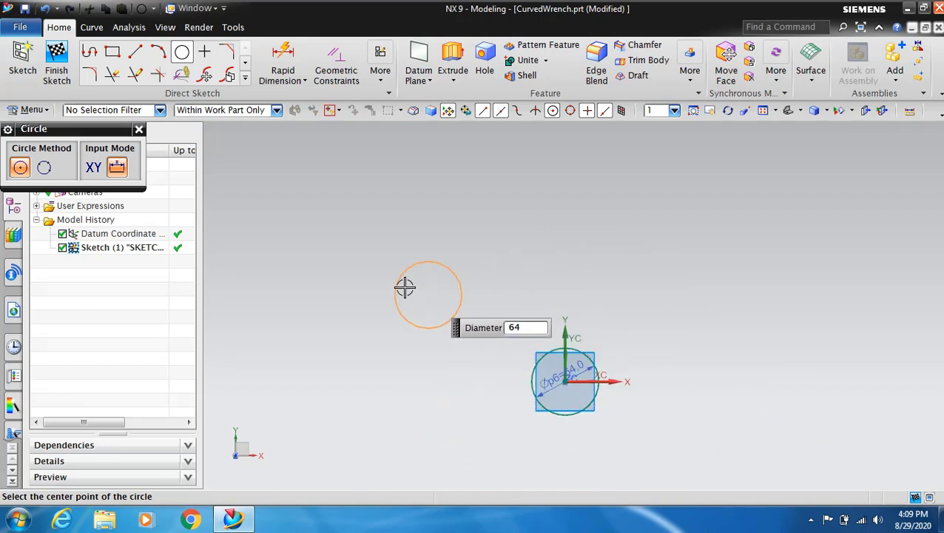
# Step: Add a 54 mm circle above the origin, placing its centre by XC/YC coordinates
pyautogui.press('Tab')
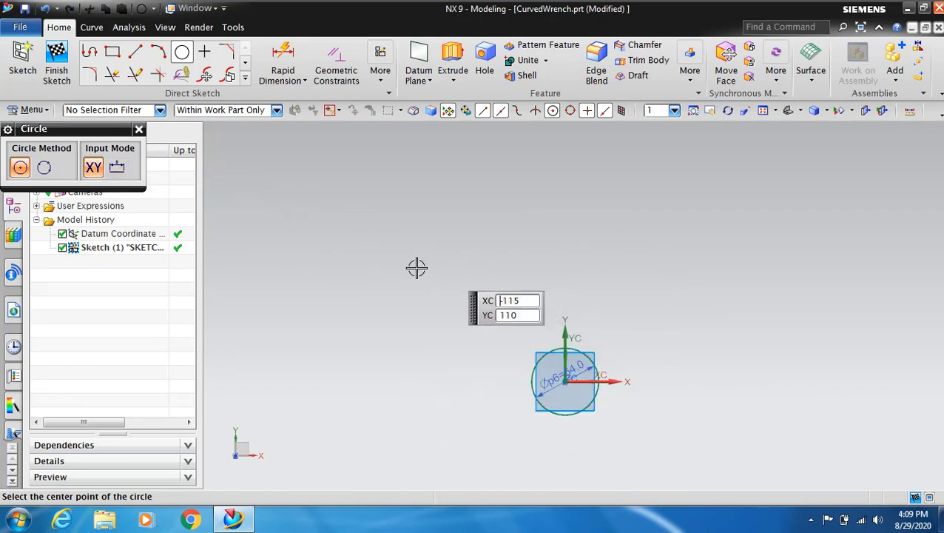
pyautogui.write('-0.541')
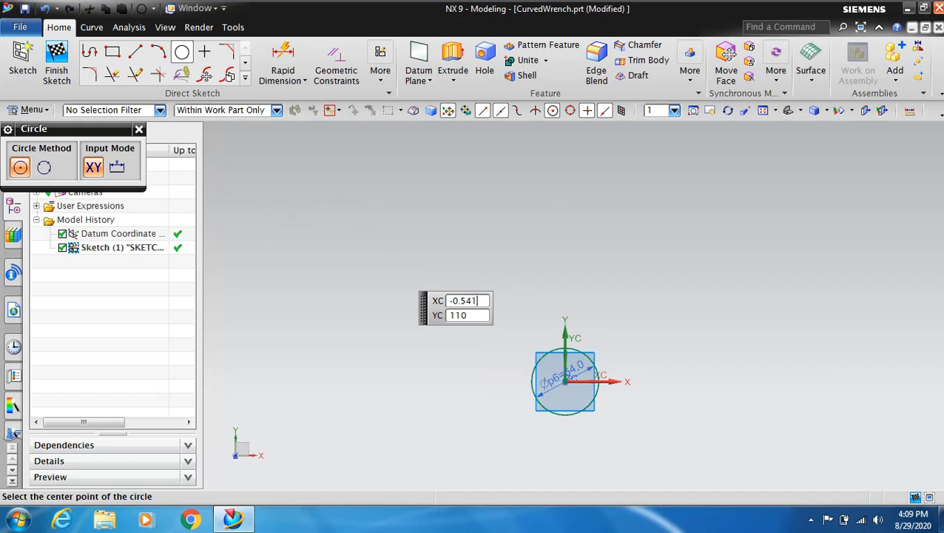
pyautogui.press('Tab')
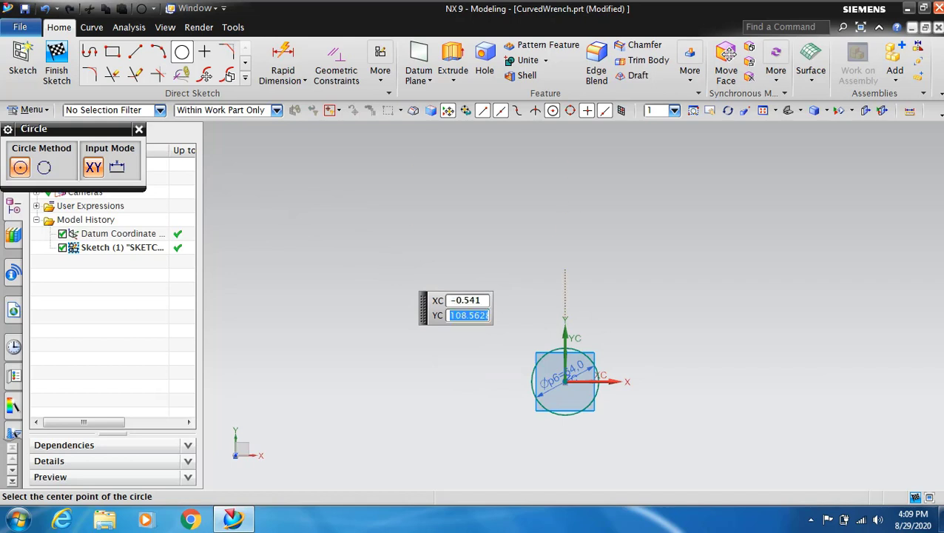
pyautogui.write('275.88')
pyautogui.press('Return')
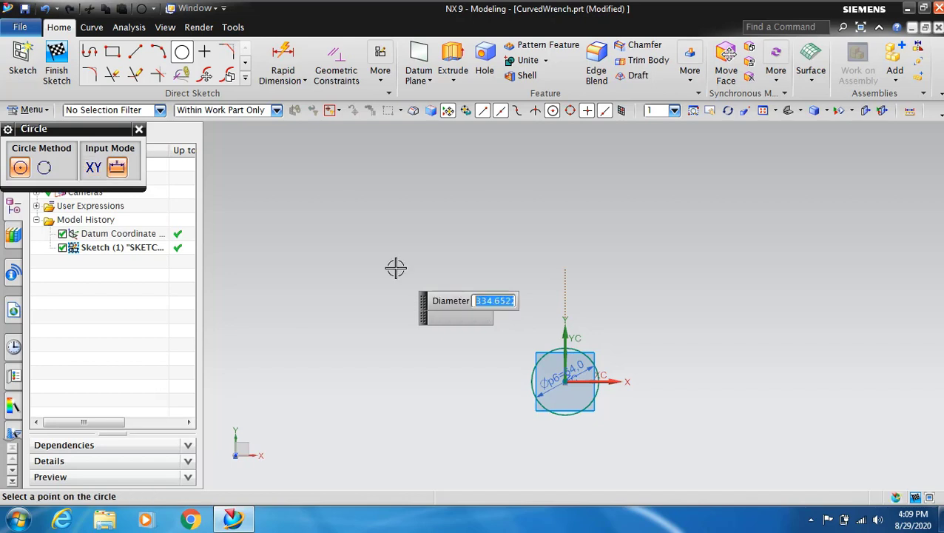
pyautogui.scroll(-3, 397, 270)
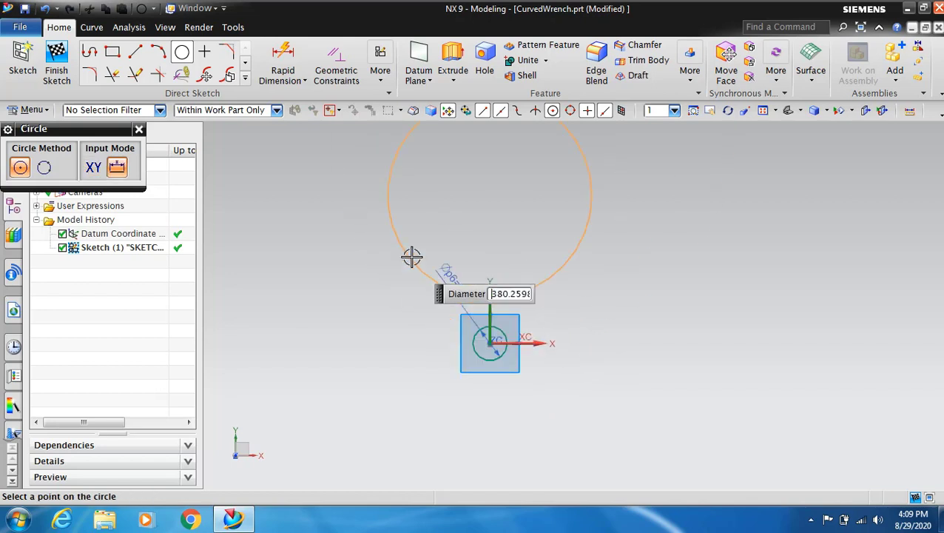
pyautogui.write('54')
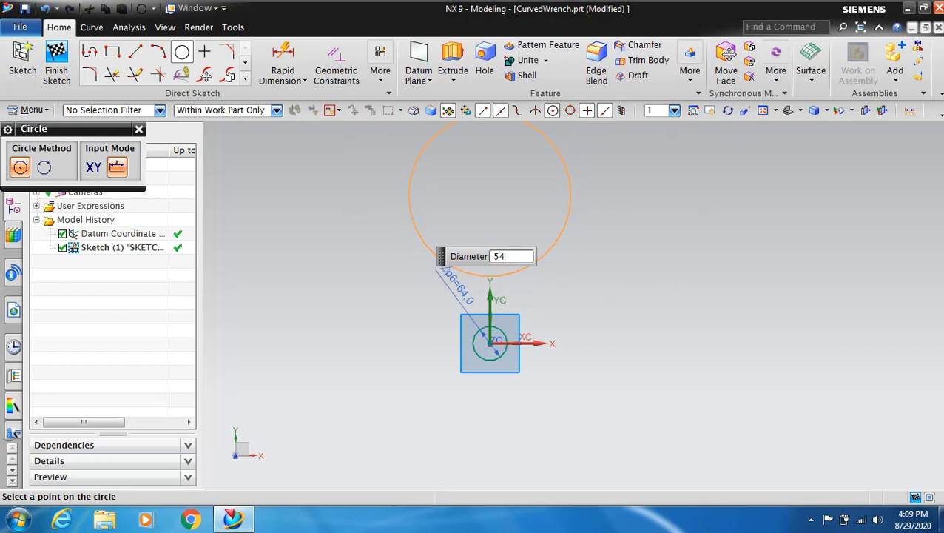
pyautogui.press('Return')
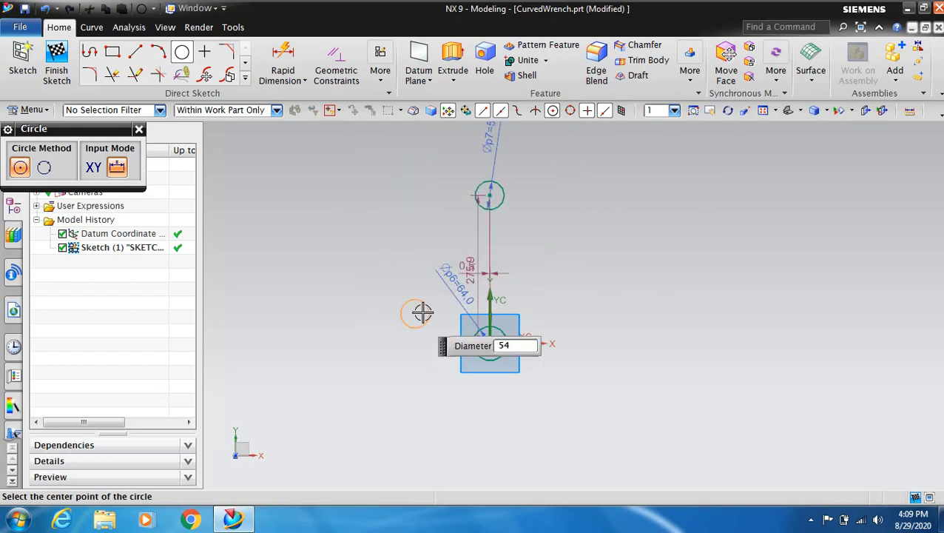
pyautogui.scroll(1, 453, 216)
pyautogui.scroll(1, 404, 251)
pyautogui.scroll(2, 397, 272)
pyautogui.scroll(-1, 397, 272)
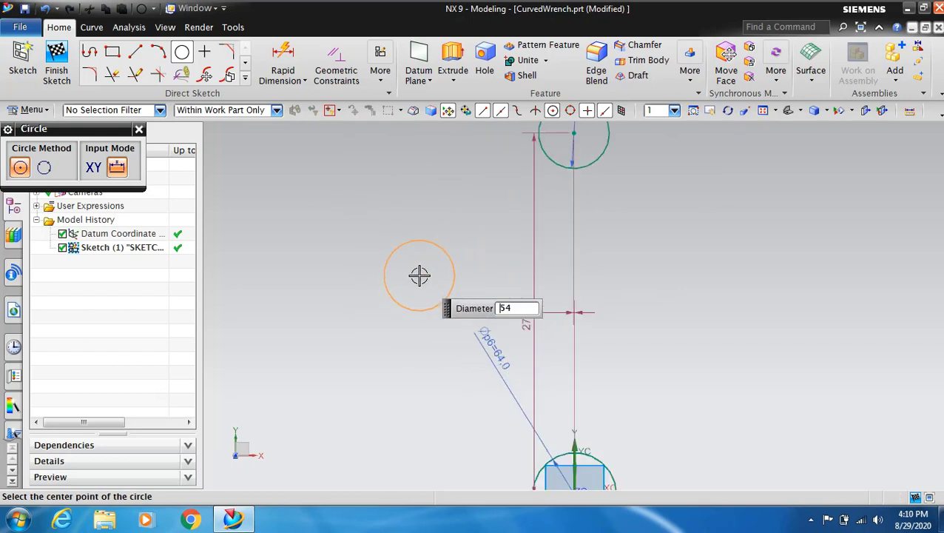
pyautogui.scroll(-1, 404, 280)
# Step: Add a 195.6 mm diameter circle centred left of the origin by coordinates
pyautogui.press('Tab')
pyautogui.write('-')
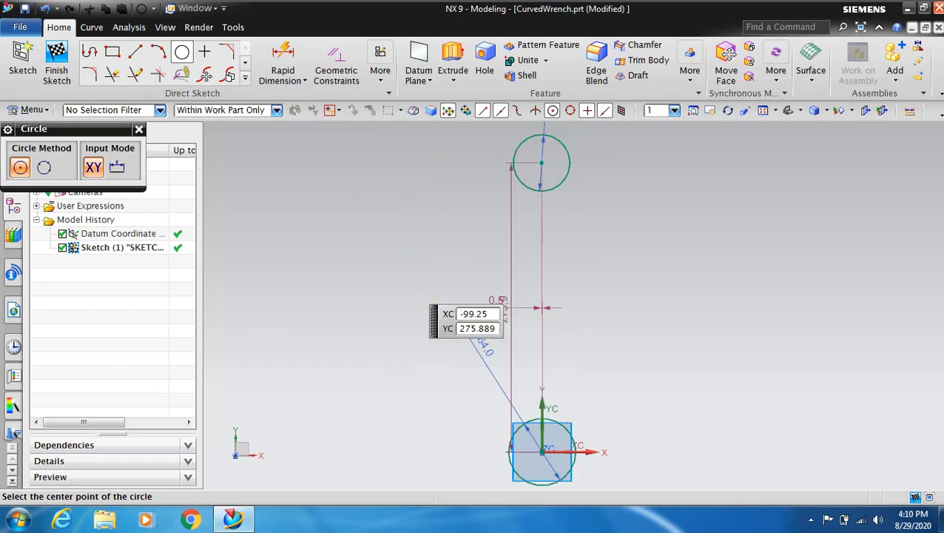
pyautogui.press('Tab')
pyautogui.write('78')
pyautogui.press('Return')
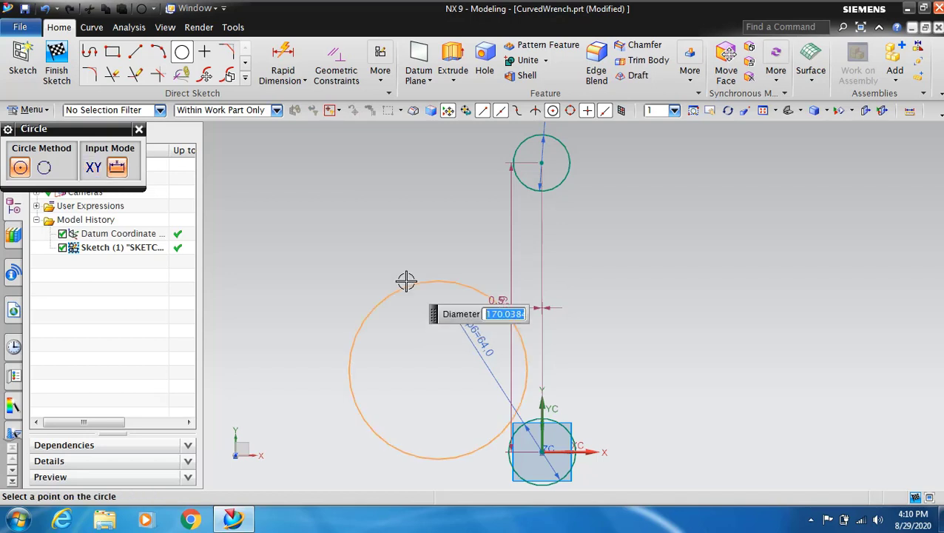
pyautogui.write('195.6')
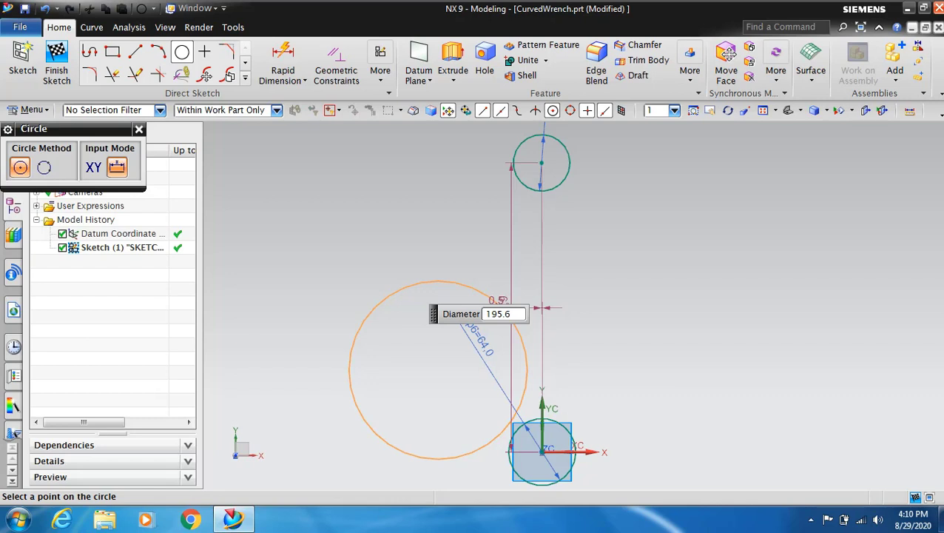
pyautogui.press('Return')
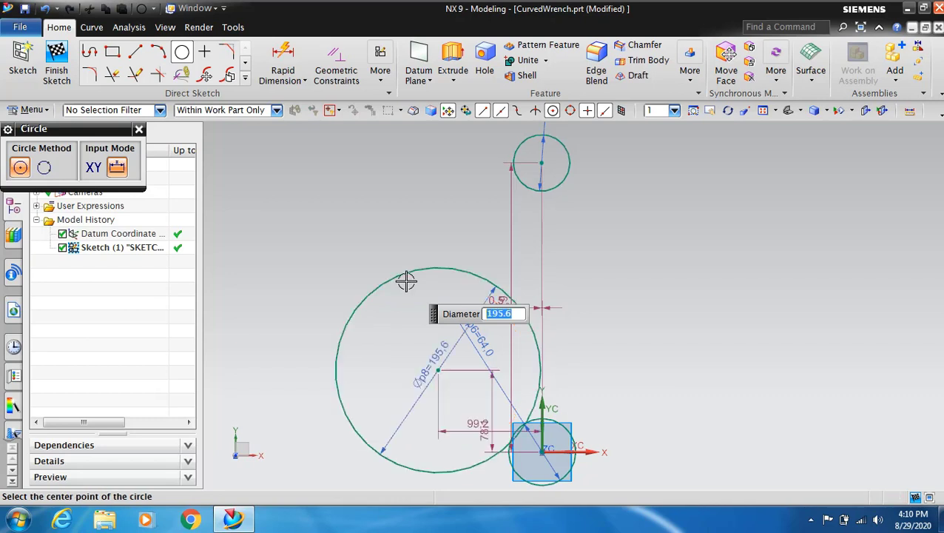
# Step: Enter the next circle centre as XC 99.299, YC 199
pyautogui.press('Escape')
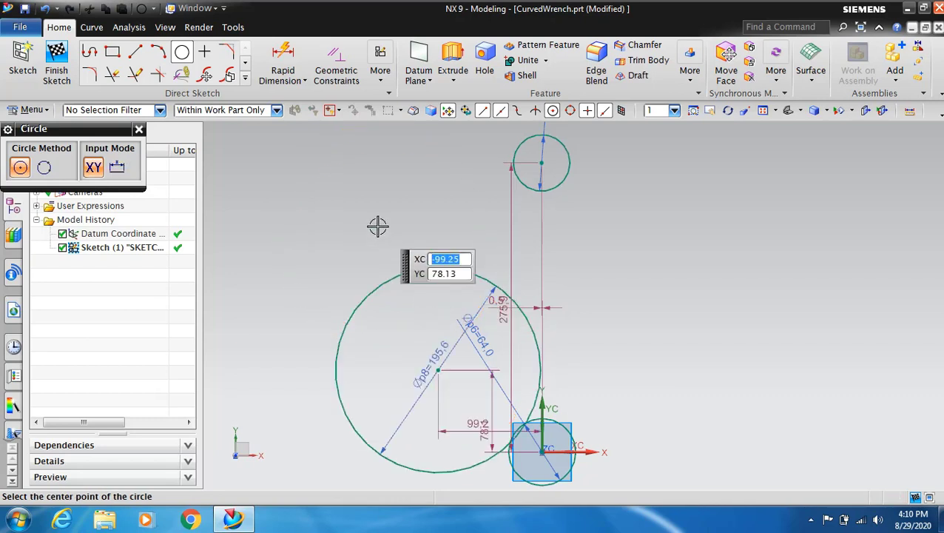
pyautogui.write('99')
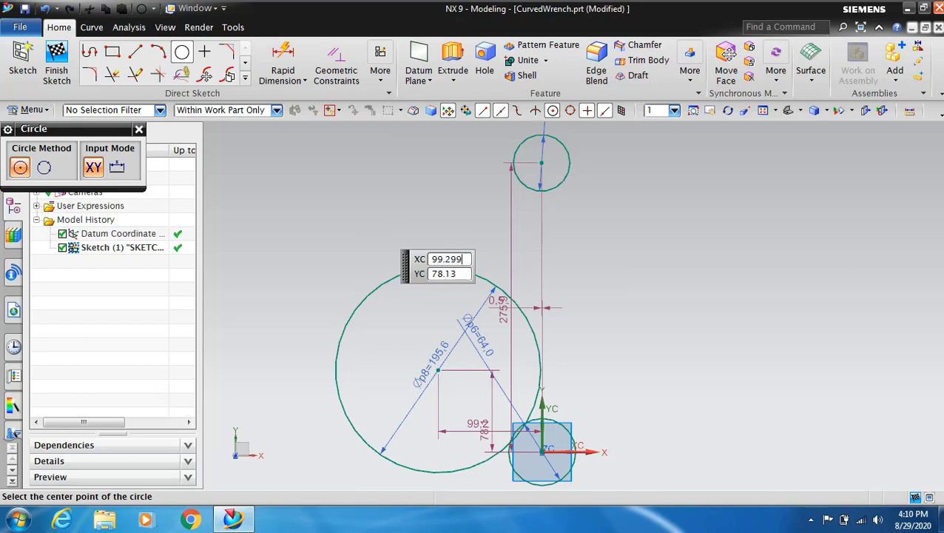
pyautogui.press('Tab')
pyautogui.write('1')
# Step: Create a 270 mm diameter circle at the entered centre
pyautogui.press('Return')
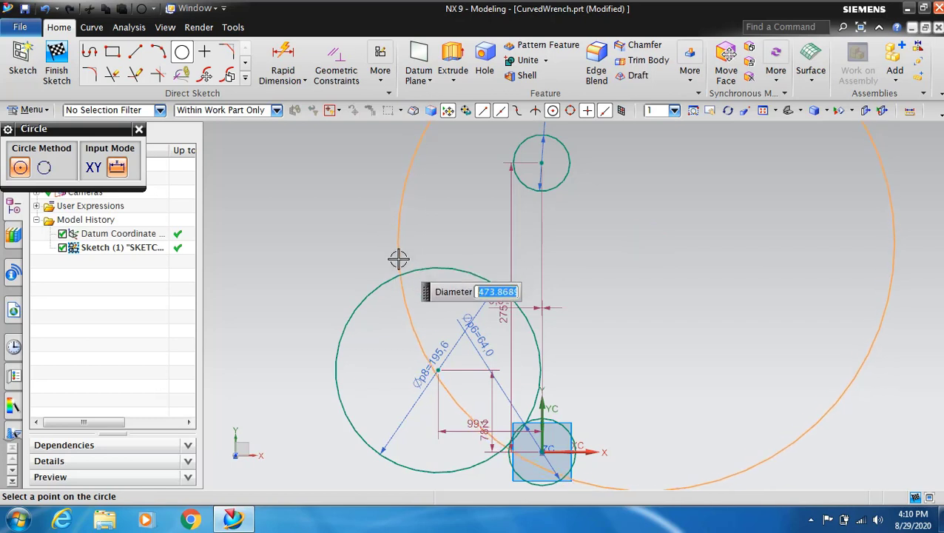
pyautogui.write('270')
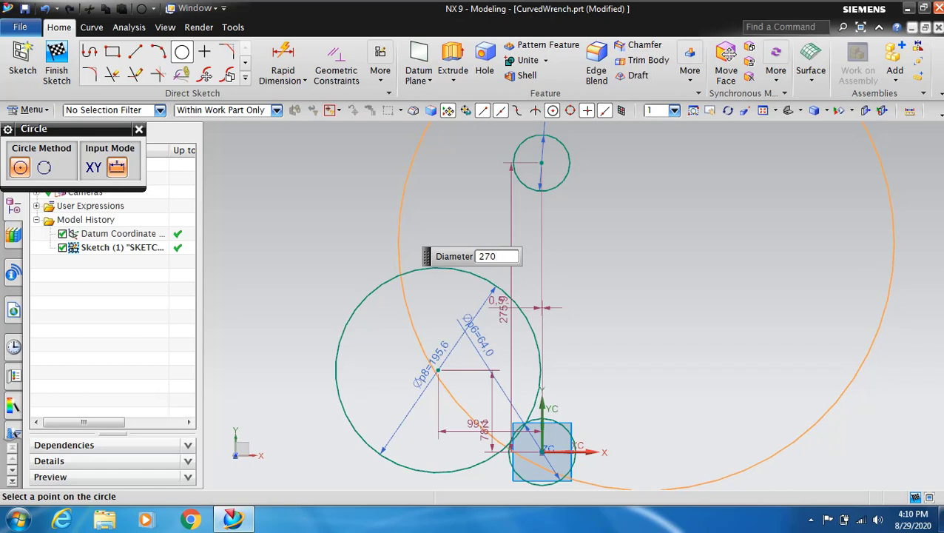
pyautogui.press('Return')
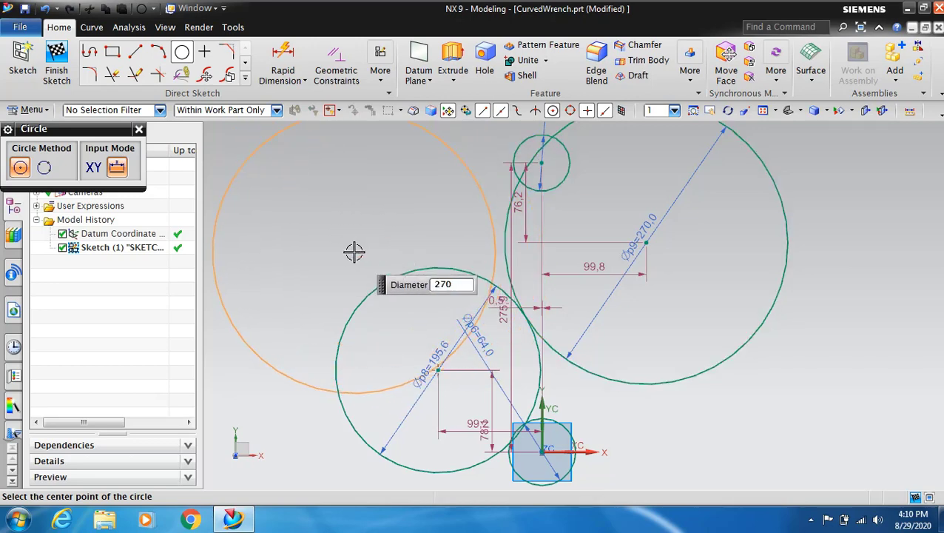
# Step: Enter the next circle centre as XC 95.909, YC 204.699
pyautogui.press('Escape')
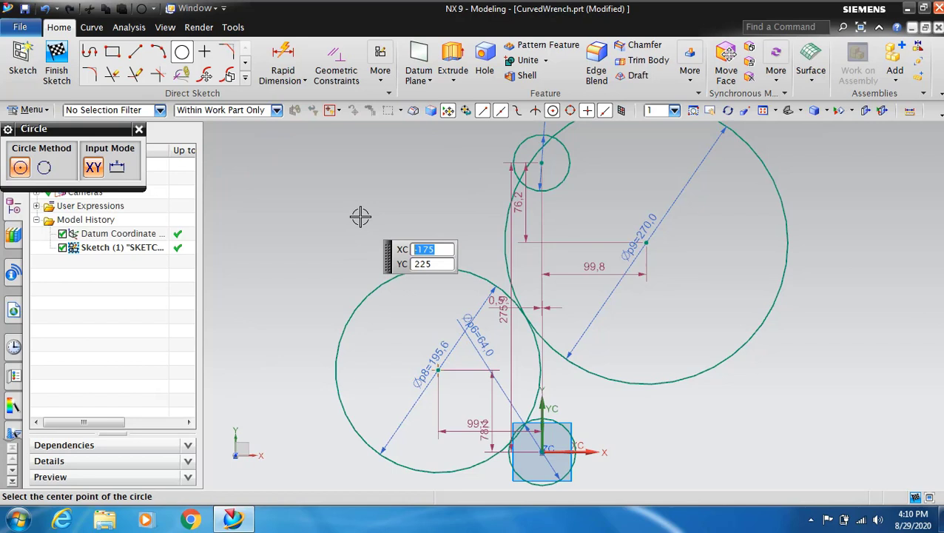
pyautogui.write('95.909')
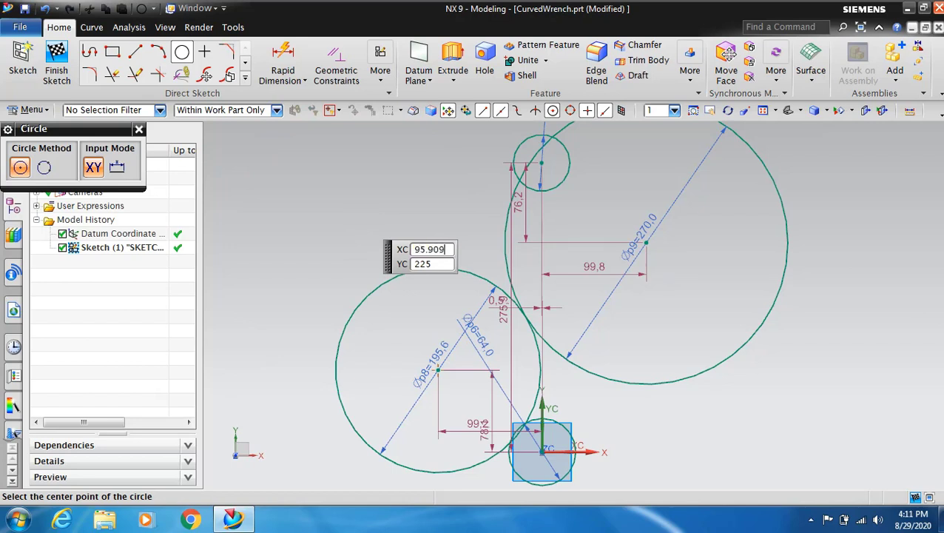
pyautogui.press('Tab')
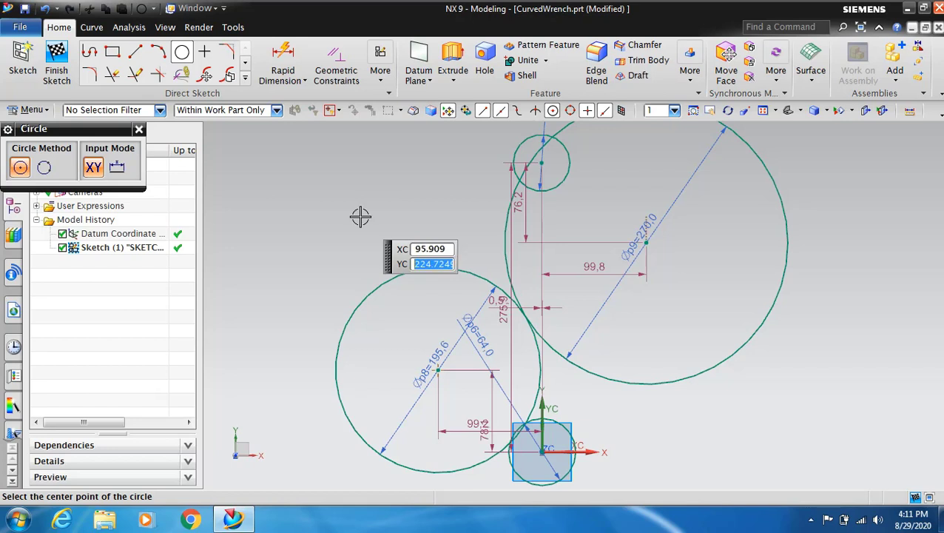
pyautogui.write('20')
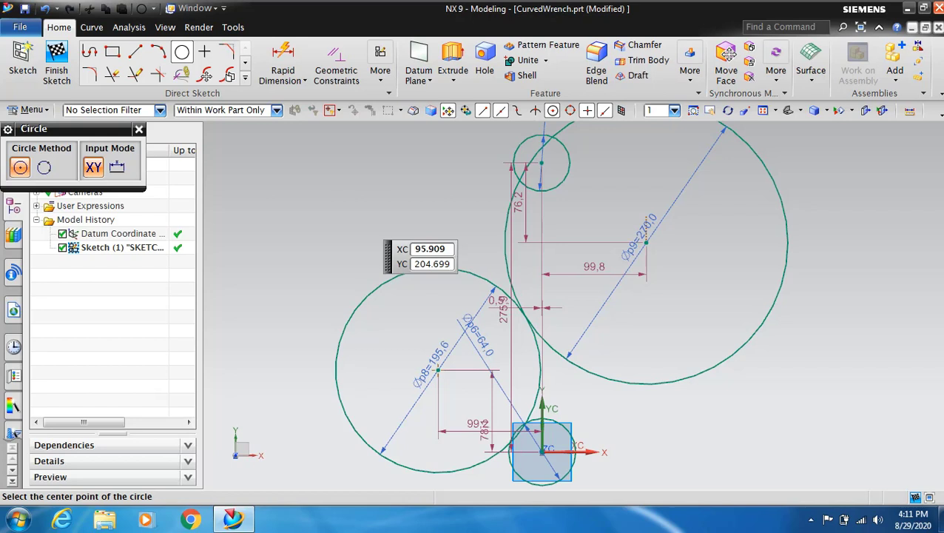
# Step: Create a 200 mm diameter circle at the entered centre
pyautogui.press('Return')
pyautogui.write('200')
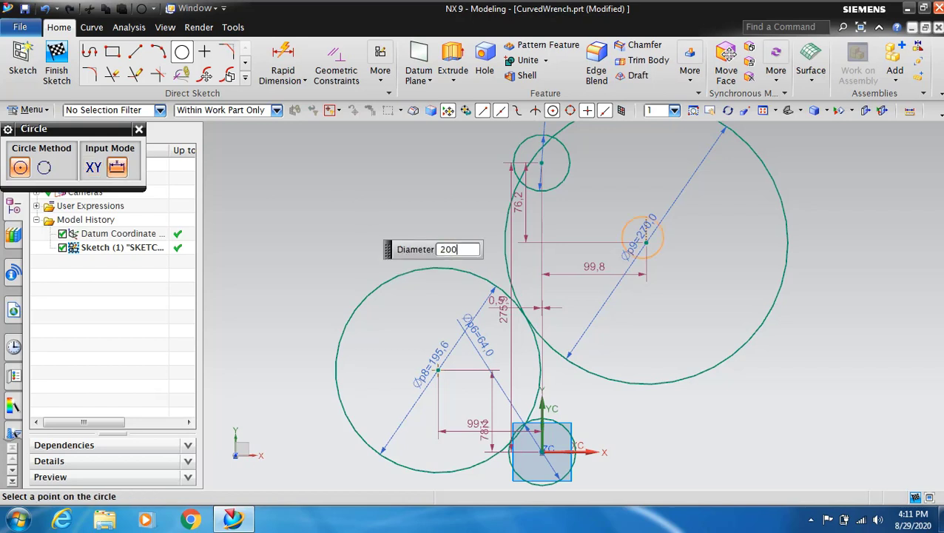
pyautogui.press('Return')
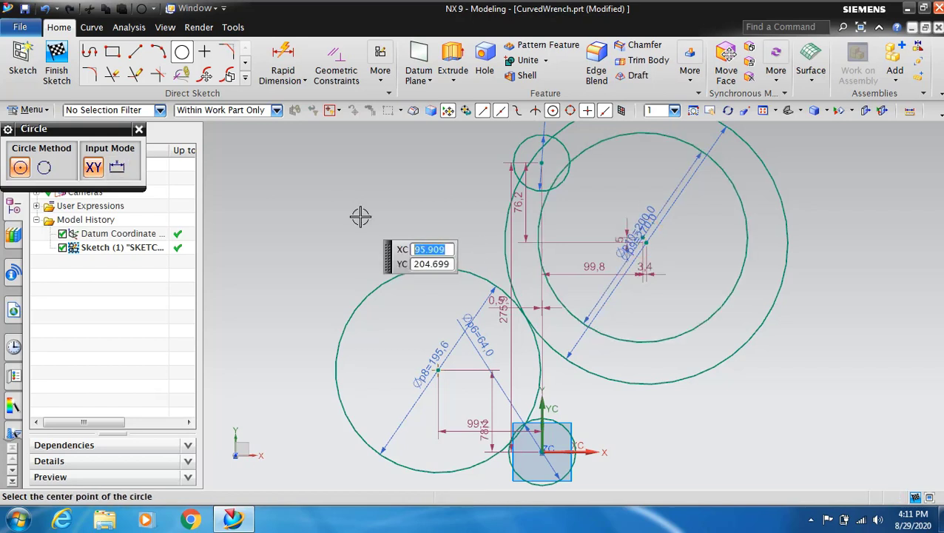
# Step: Add a 275.6 mm circle centred at XC -101.49, YC 72.1, then stop drawing circles
pyautogui.write('-101.49')
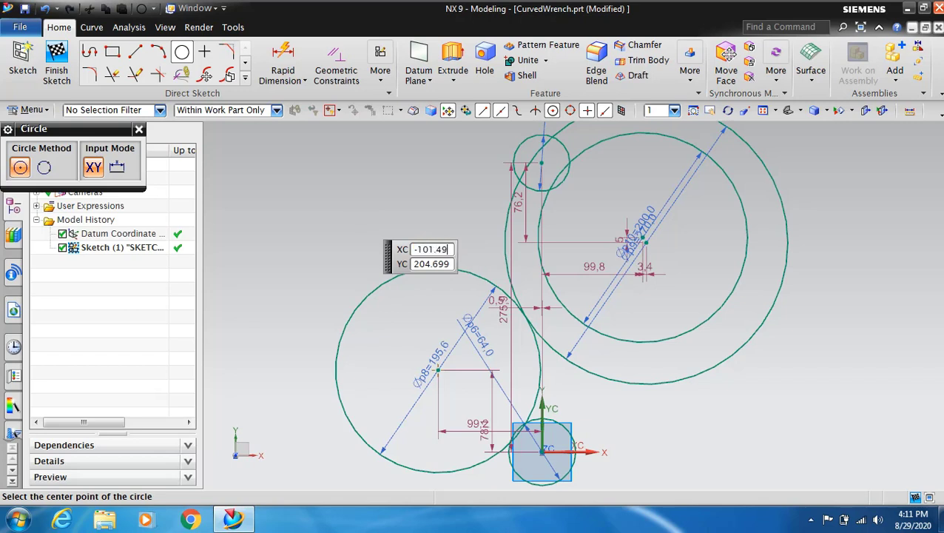
pyautogui.press('Tab')
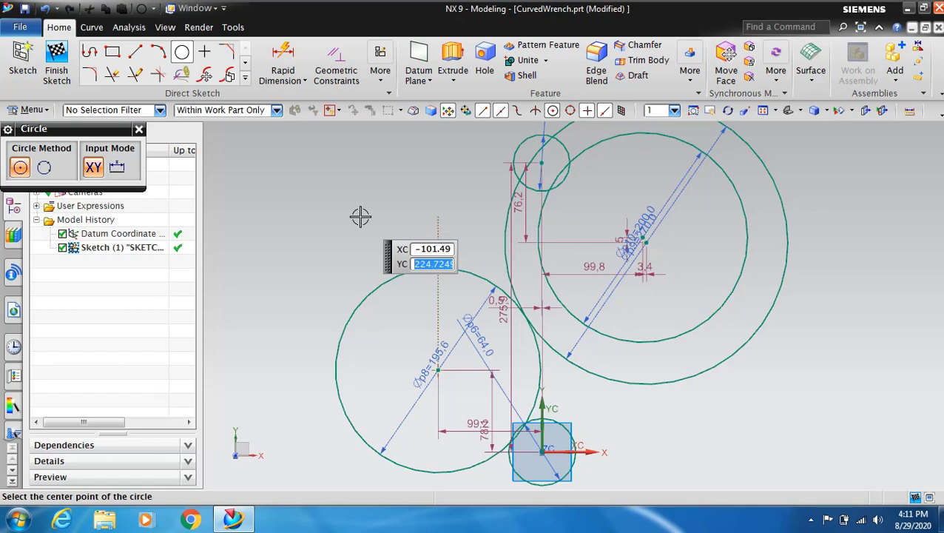
pyautogui.write('72.1')
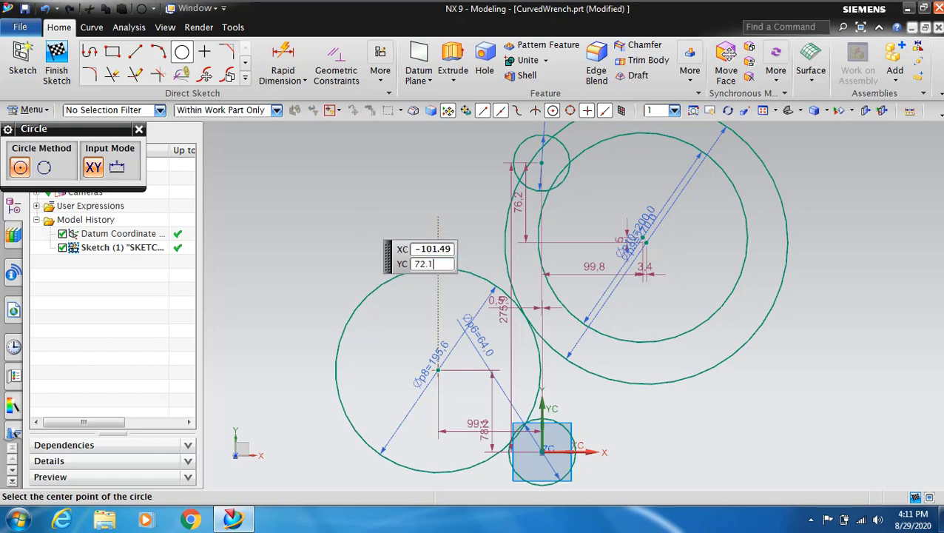
pyautogui.press('Return')
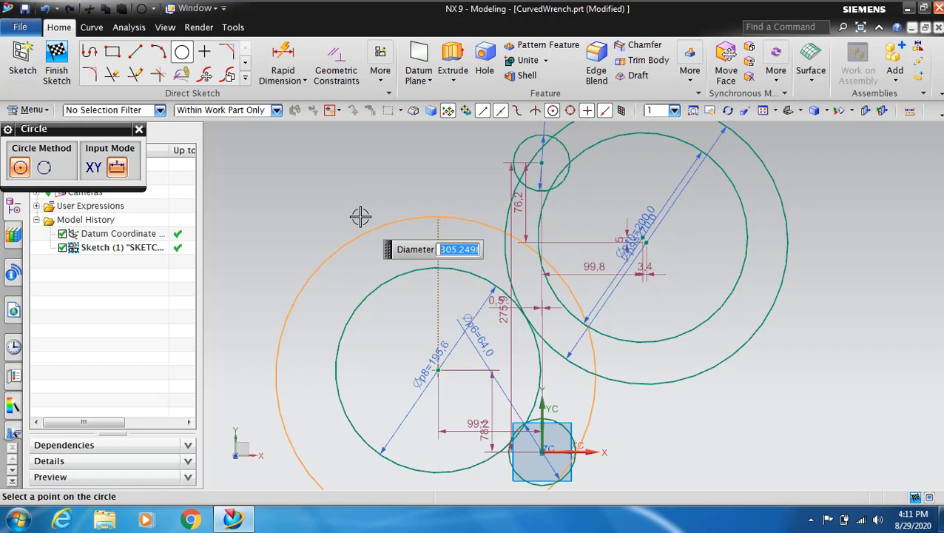
pyautogui.write('275.6')
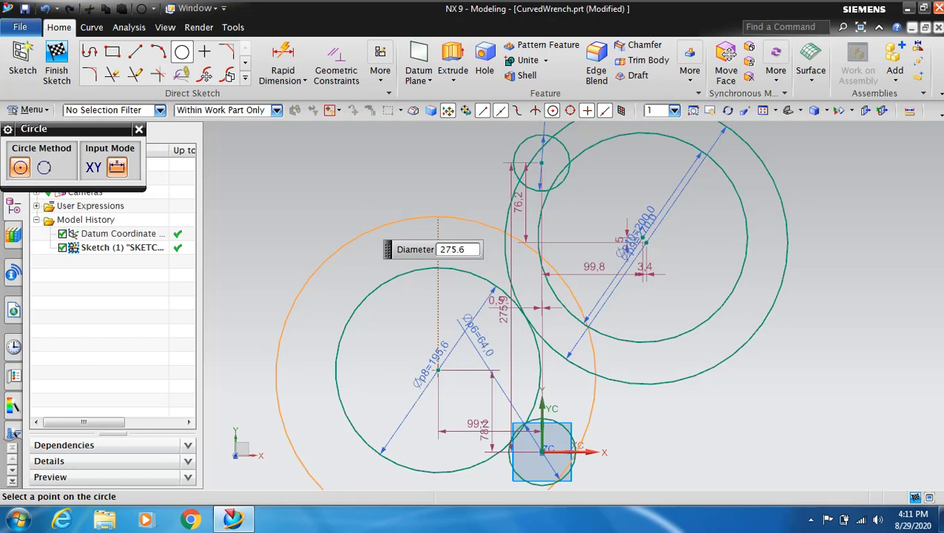
pyautogui.press('Return')
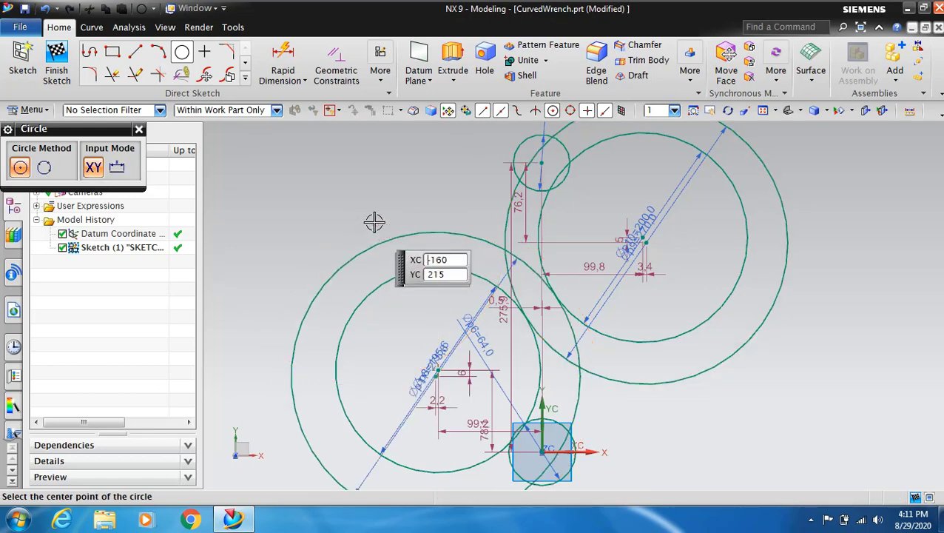
pyautogui.press('Escape')
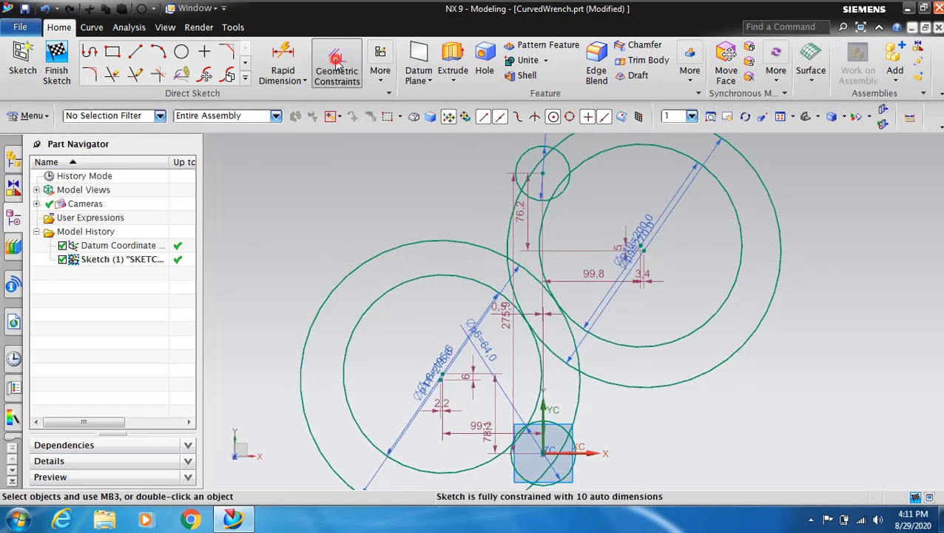
# Step: Make the lower inner circle tangent to the upper large circle and the lower outer circle tangent to the small top circle
pyautogui.click(336, 65)
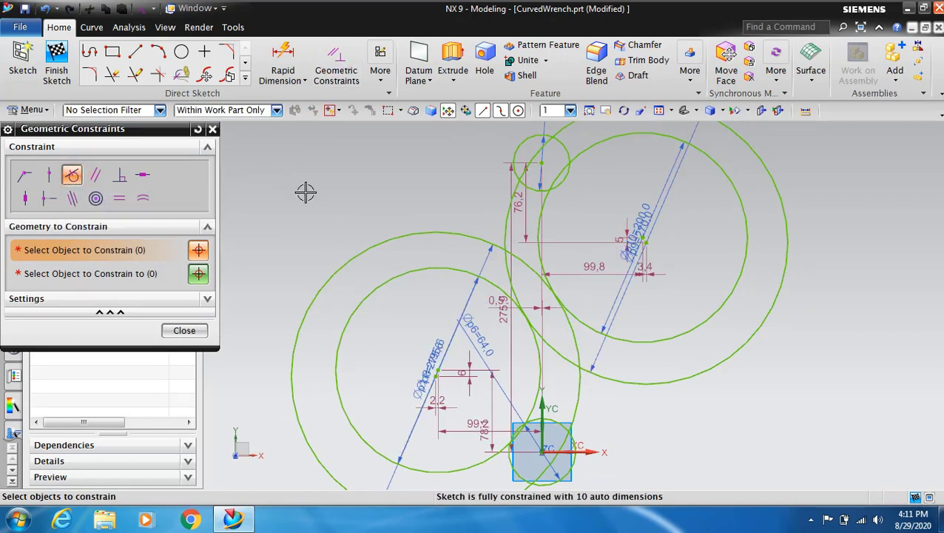
pyautogui.click(136, 249)
pyautogui.click(427, 271)
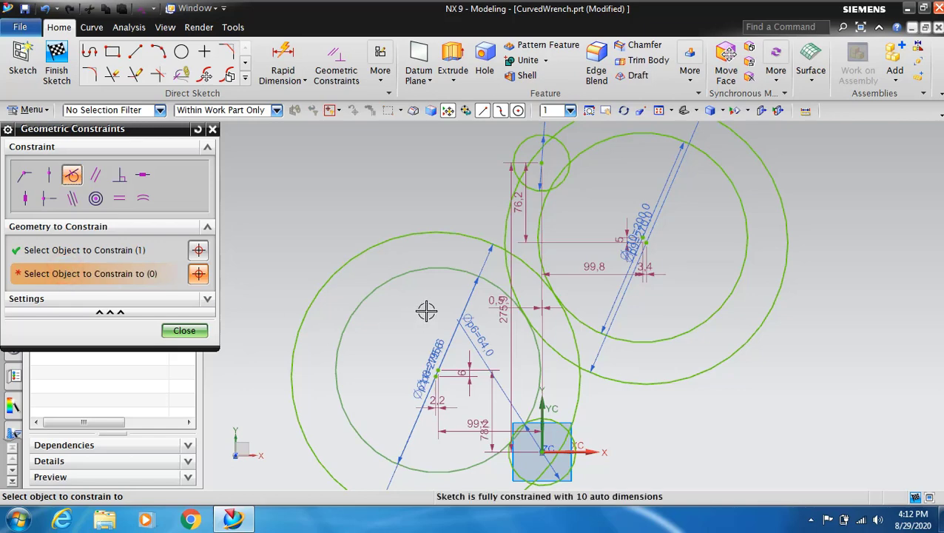
pyautogui.click(507, 276)
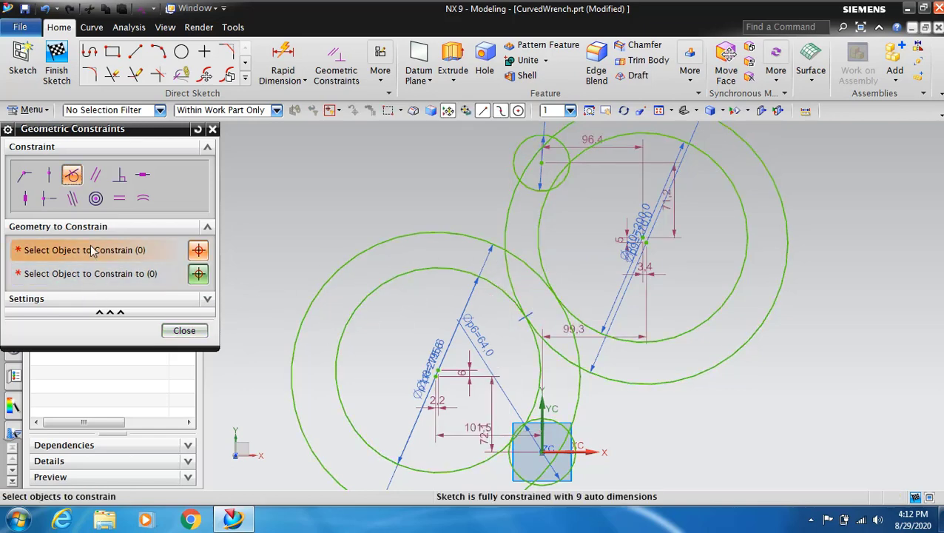
pyautogui.click(428, 228)
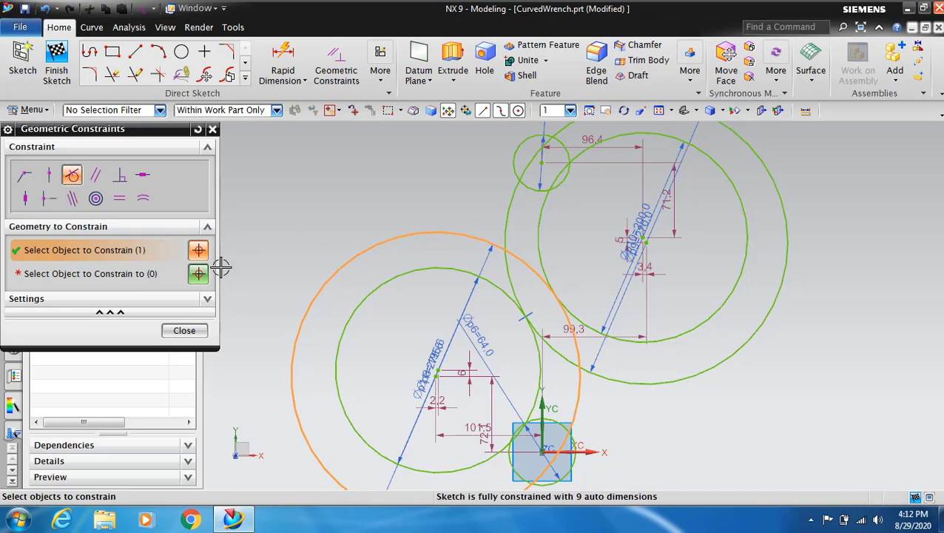
pyautogui.click(542, 214)
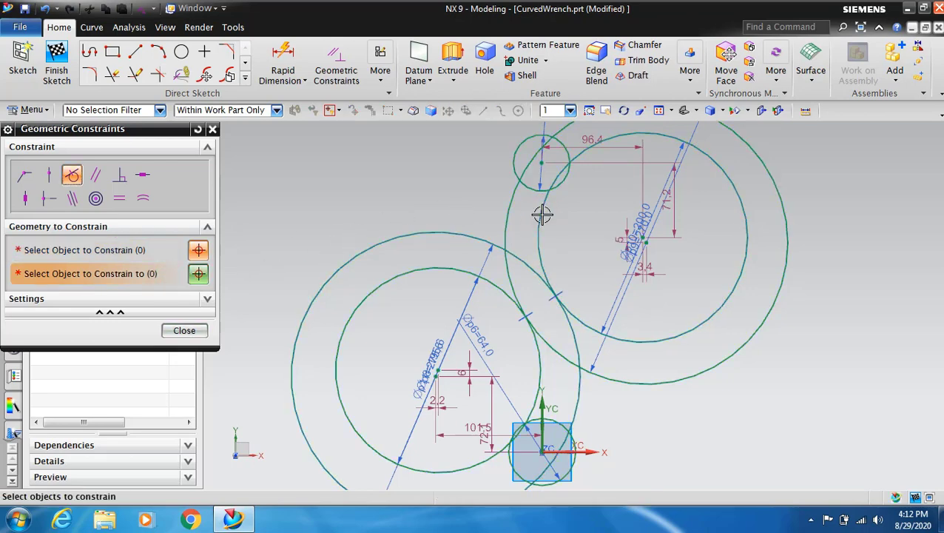
pyautogui.click(185, 330)
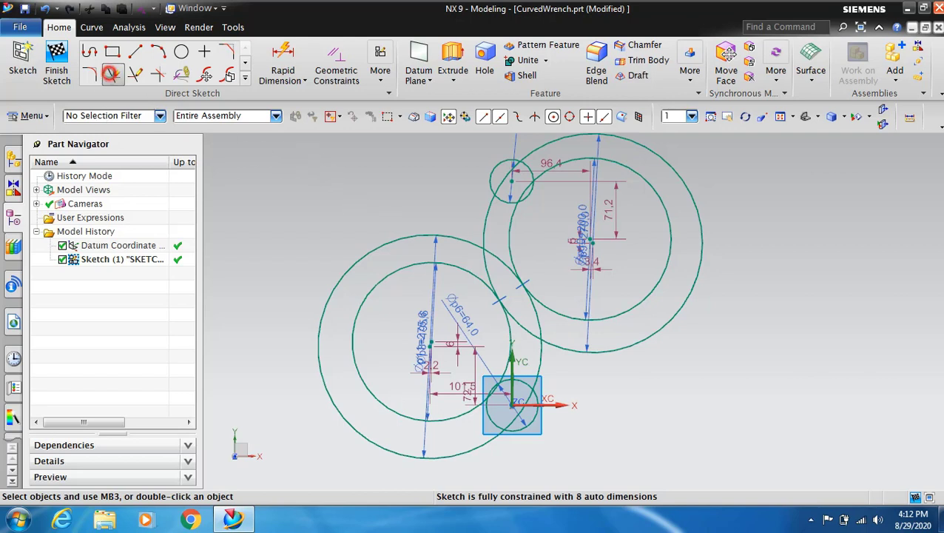
# Step: Quick Trim the small top circle, left outer circle and the arcs around the small origin circle
pyautogui.click(111, 74)
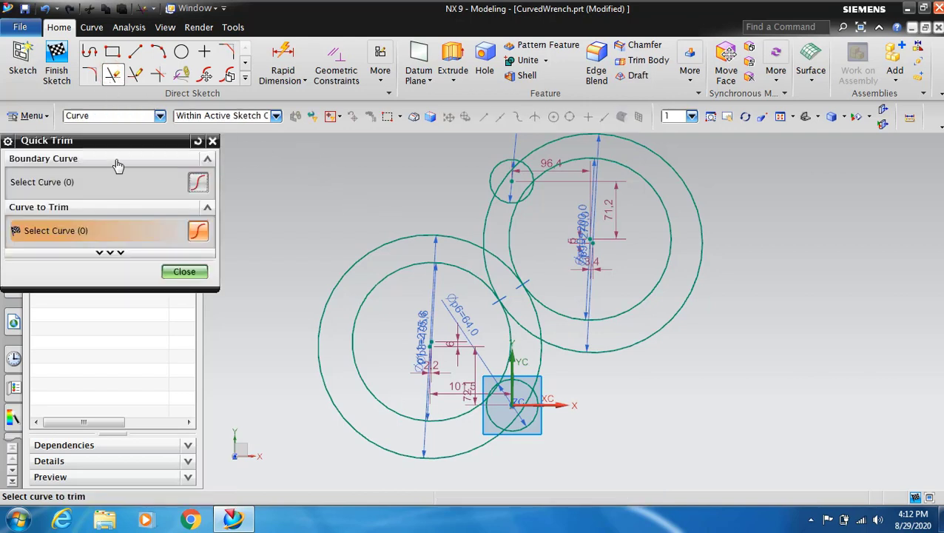
pyautogui.click(523, 187)
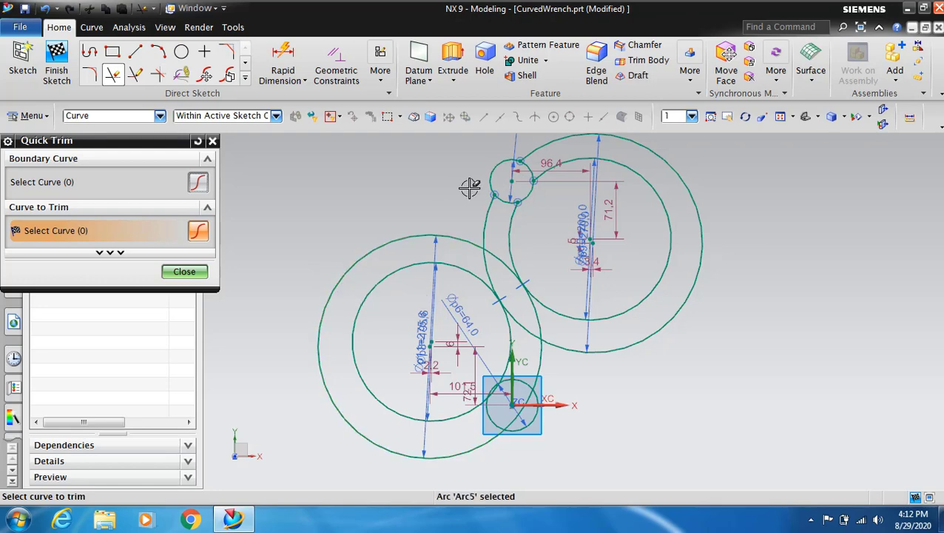
pyautogui.click(491, 256)
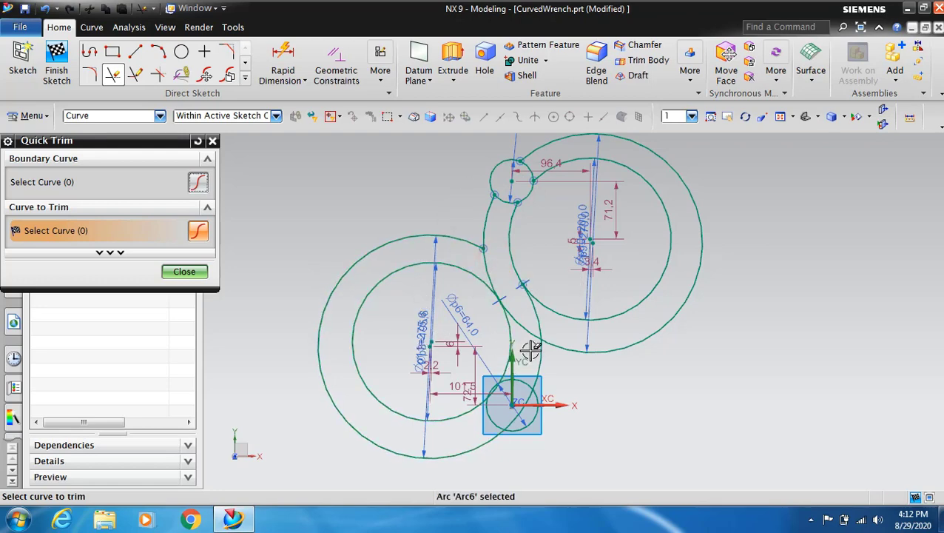
pyautogui.click(523, 328)
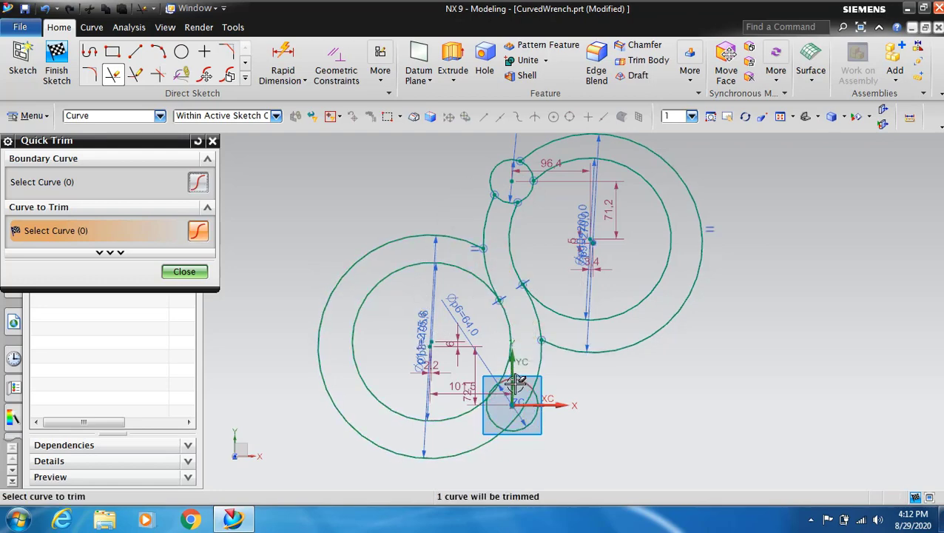
pyautogui.scroll(3, 490, 400)
pyautogui.scroll(1, 489, 400)
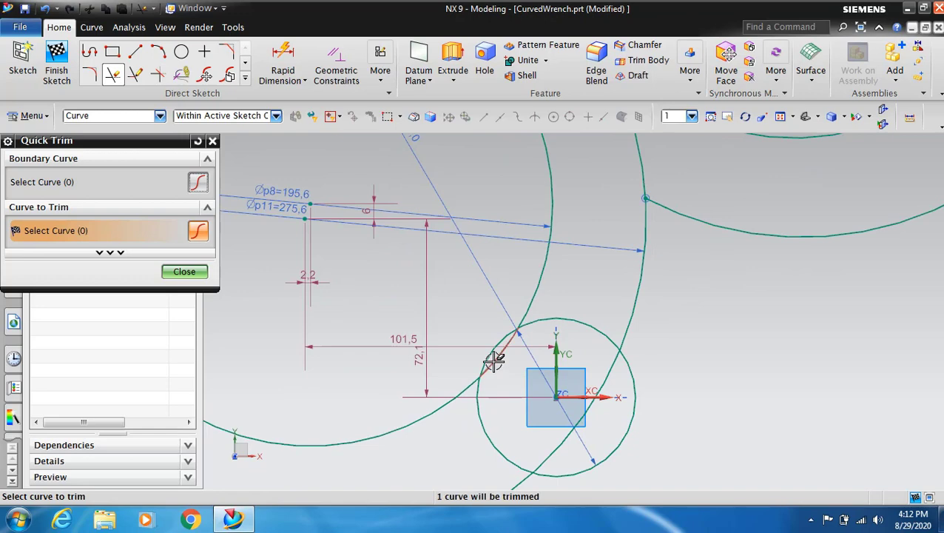
pyautogui.click(590, 321)
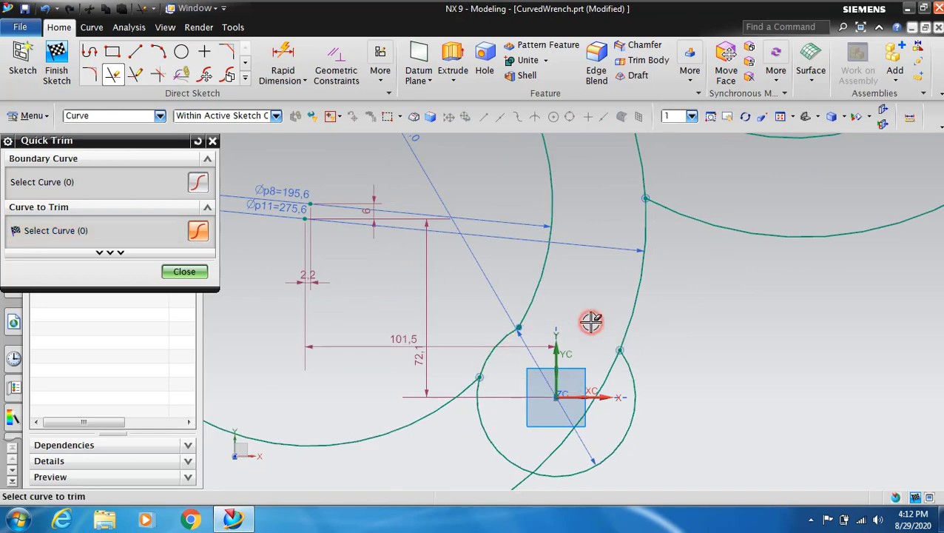
pyautogui.click(606, 385)
pyautogui.scroll(-1, 657, 381)
pyautogui.scroll(-2, 666, 380)
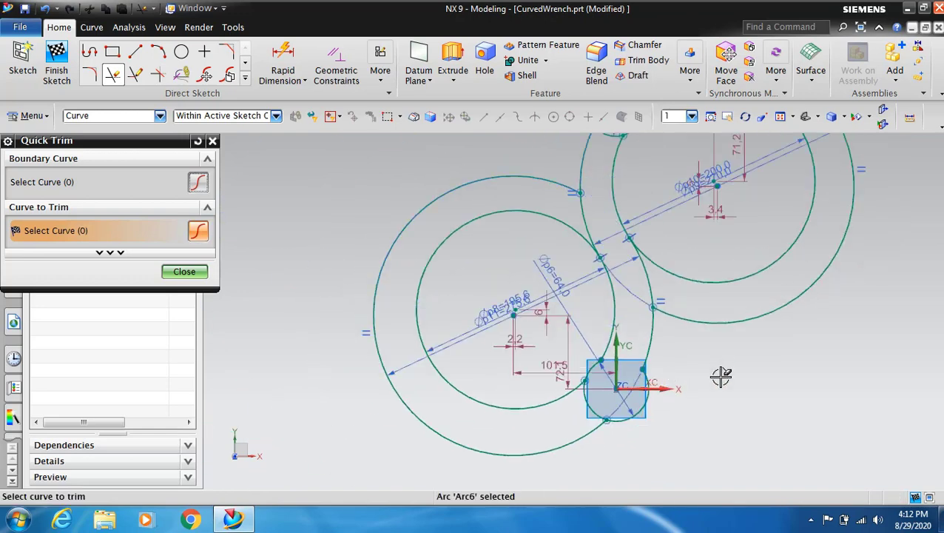
pyautogui.scroll(-1, 719, 374)
# Step: Trim the remaining lower-left arcs and extra upper-circle arcs to finish the S outline
pyautogui.click(586, 397)
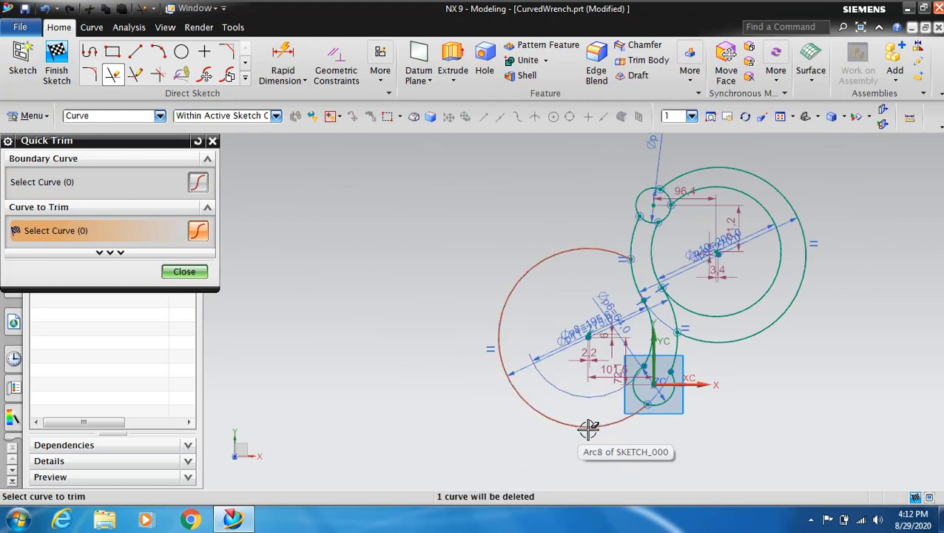
pyautogui.click(589, 428)
pyautogui.click(763, 326)
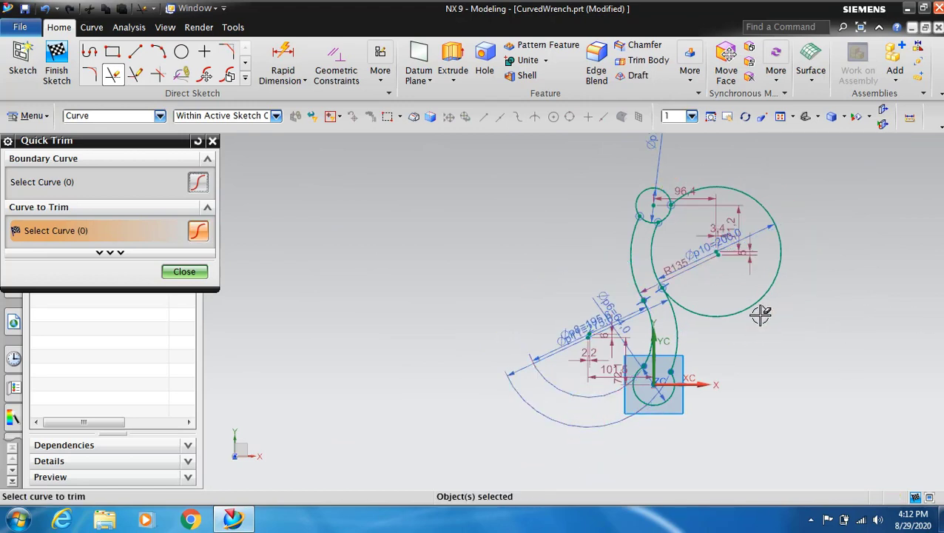
pyautogui.click(752, 304)
pyautogui.click(642, 221)
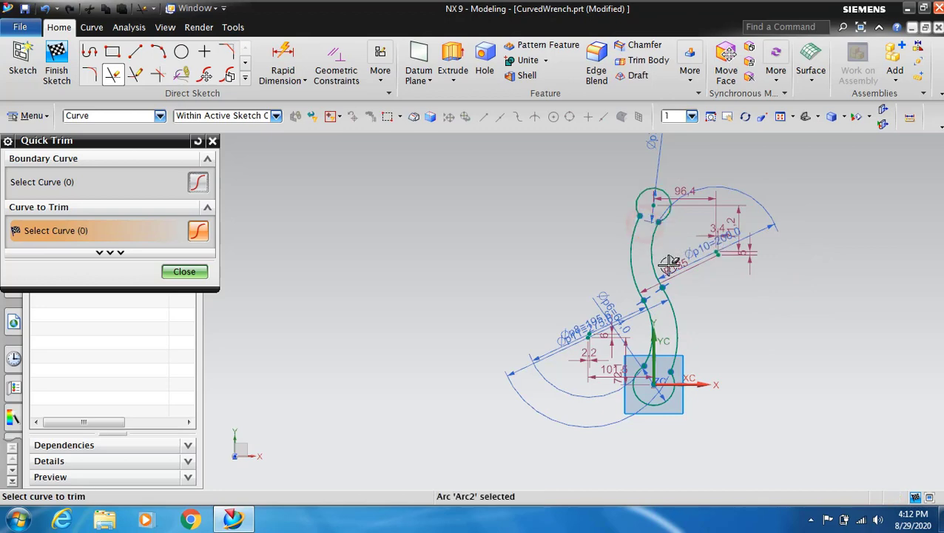
pyautogui.scroll(2, 690, 252)
pyautogui.scroll(1, 690, 251)
pyautogui.scroll(1, 649, 267)
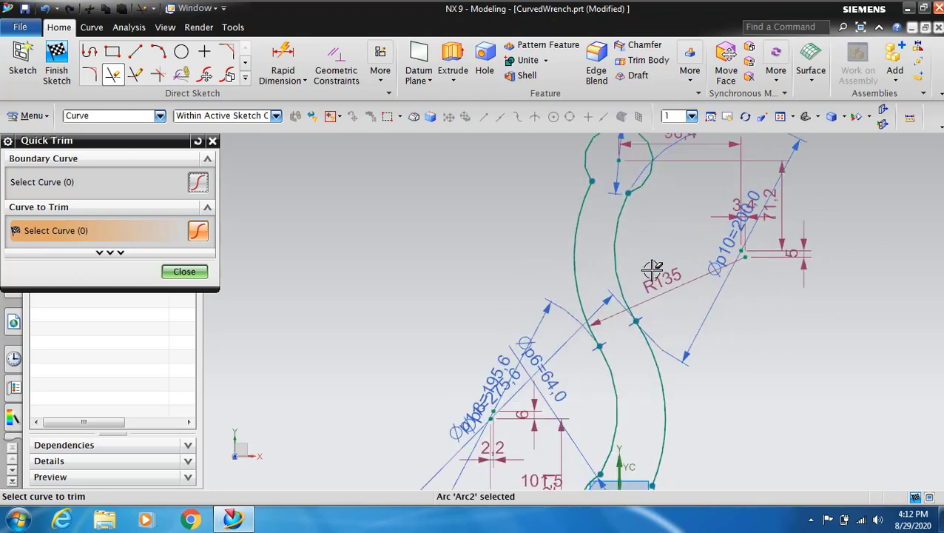
pyautogui.scroll(1, 638, 266)
pyautogui.scroll(-3, 690, 287)
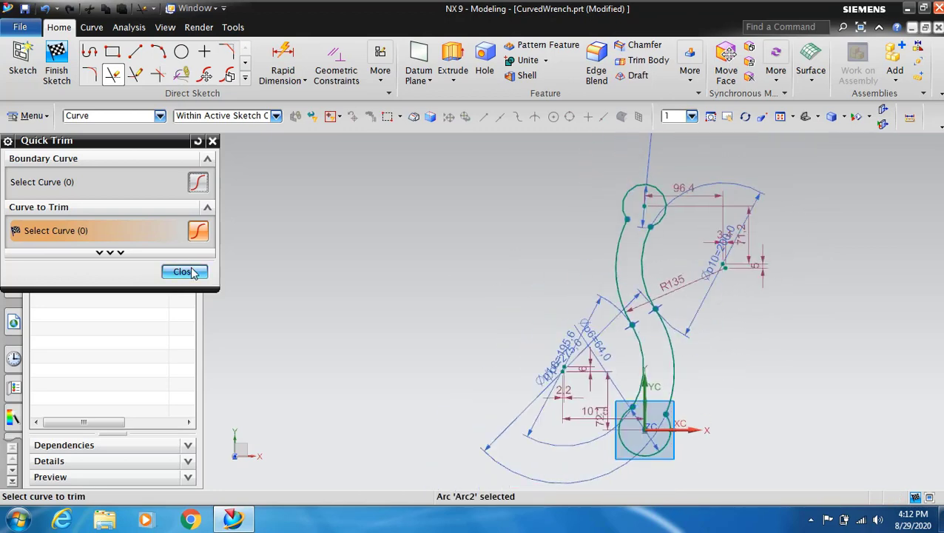
pyautogui.click(194, 274)
pyautogui.scroll(1, 765, 326)
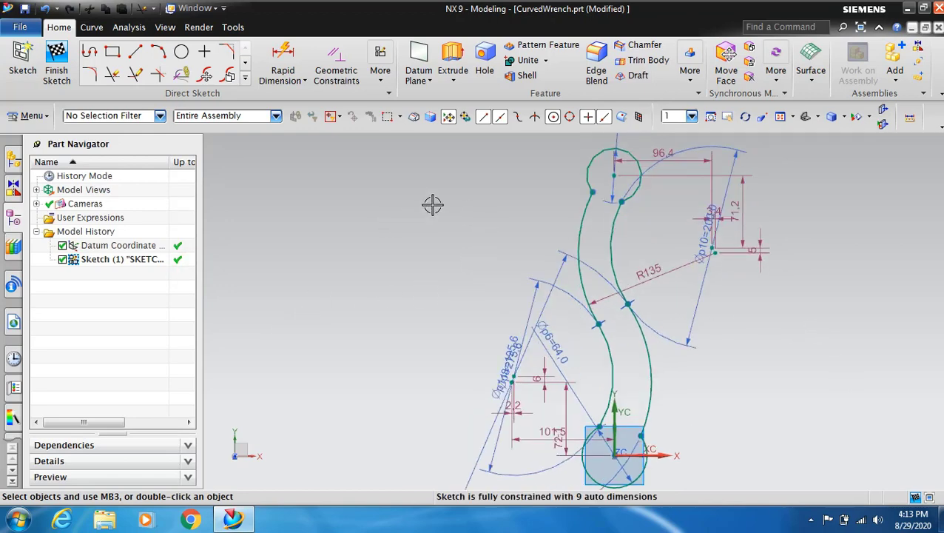
# Step: Delete the construction arcs, the upper and lower construction lines, and a small leftover segment
pyautogui.rightClick(557, 273)
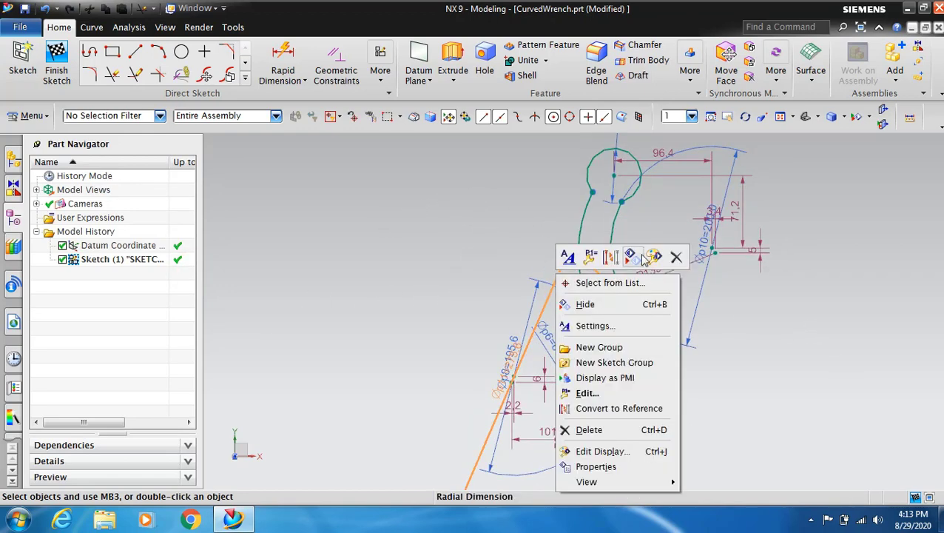
pyautogui.click(634, 255)
pyautogui.rightClick(548, 281)
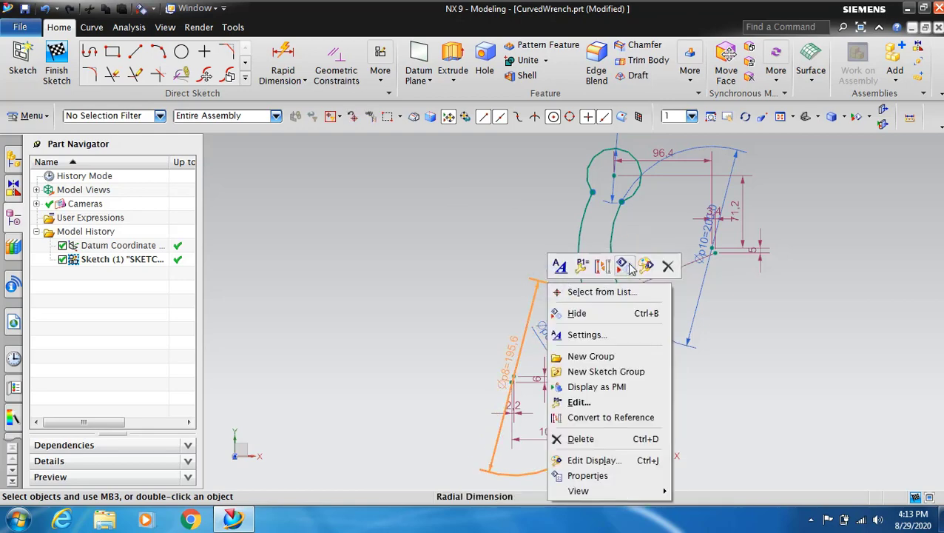
pyautogui.click(631, 269)
pyautogui.rightClick(703, 278)
pyautogui.click(777, 262)
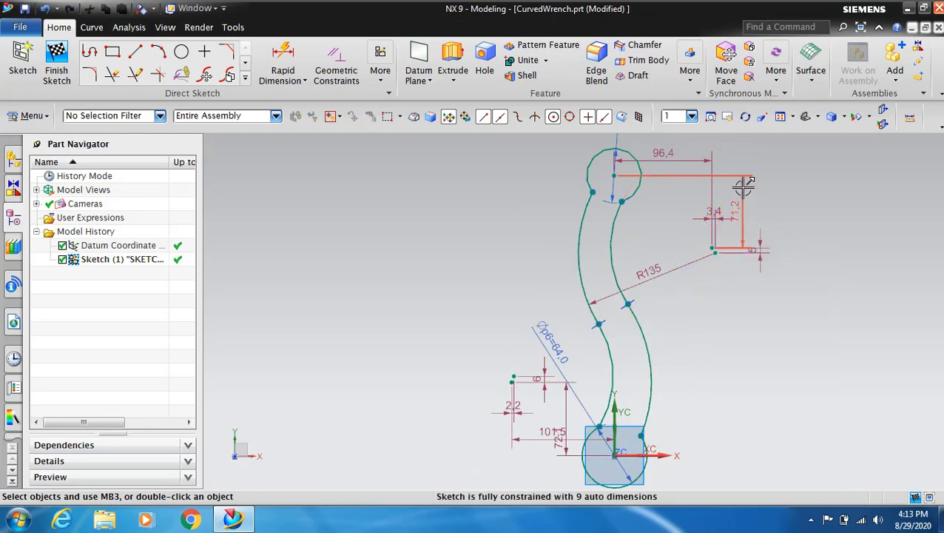
pyautogui.rightClick(729, 178)
pyautogui.click(820, 172)
pyautogui.rightClick(729, 243)
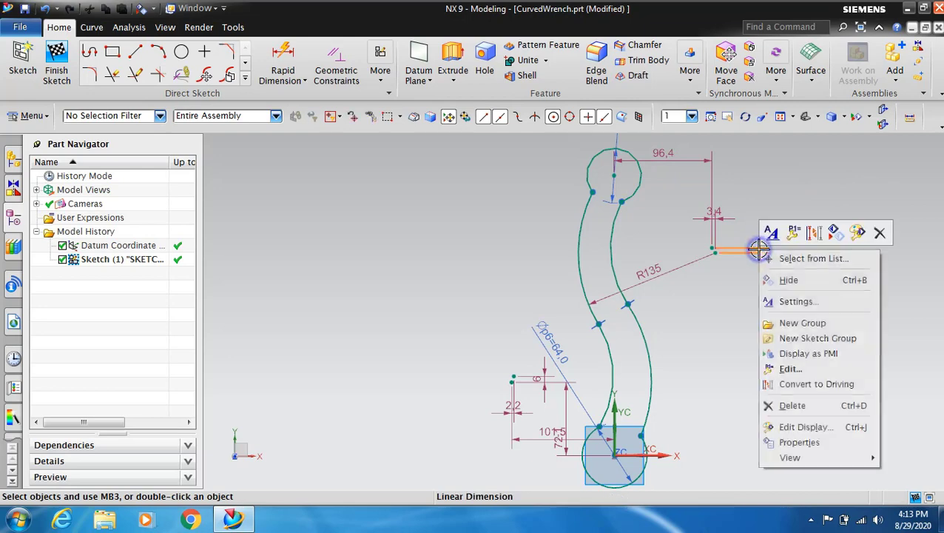
pyautogui.click(788, 228)
pyautogui.rightClick(714, 215)
pyautogui.click(788, 194)
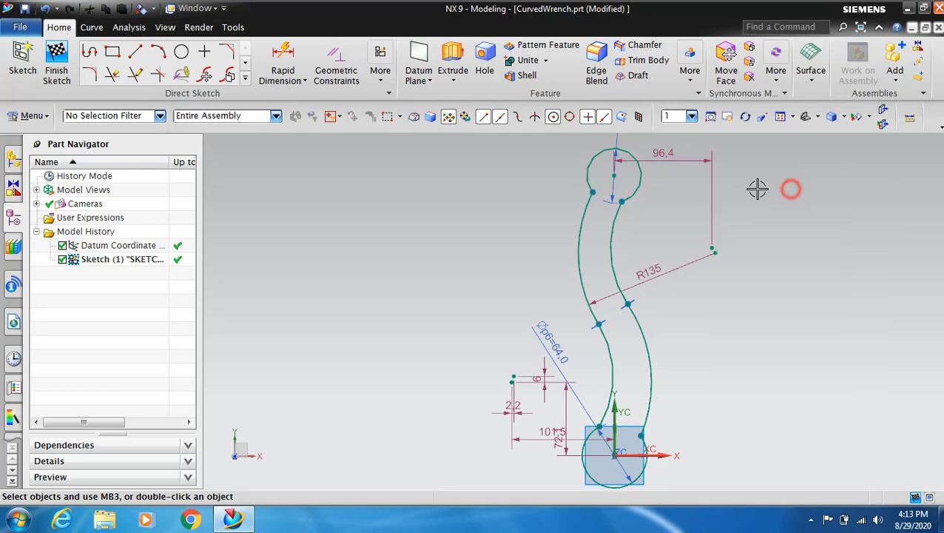
# Step: Delete the 96.4, R135 and diagonal 64.0 dimensions
pyautogui.rightClick(663, 164)
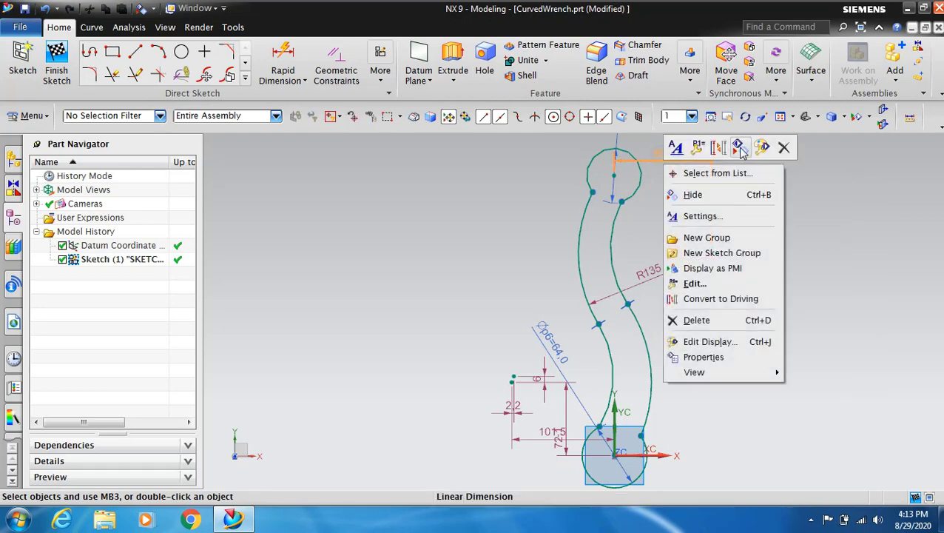
pyautogui.click(692, 319)
pyautogui.rightClick(696, 276)
pyautogui.click(725, 427)
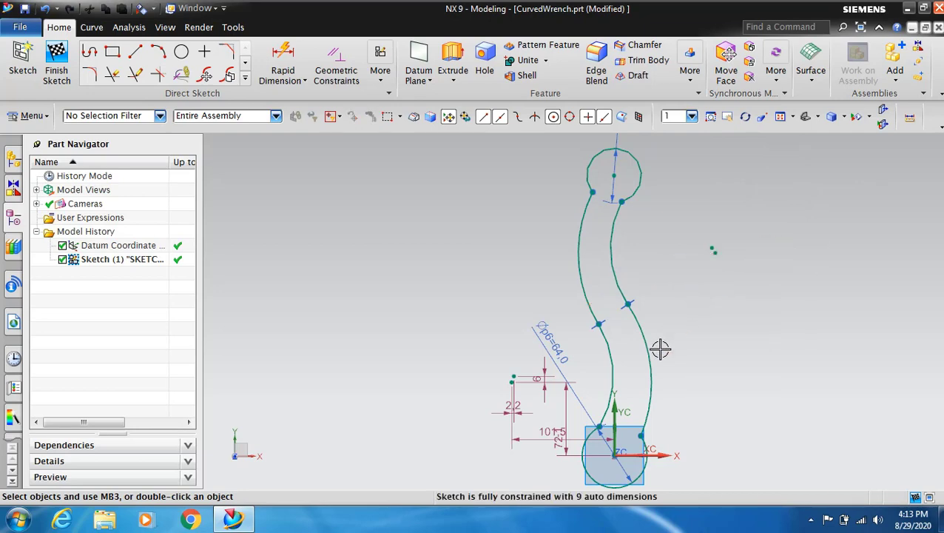
pyautogui.rightClick(553, 362)
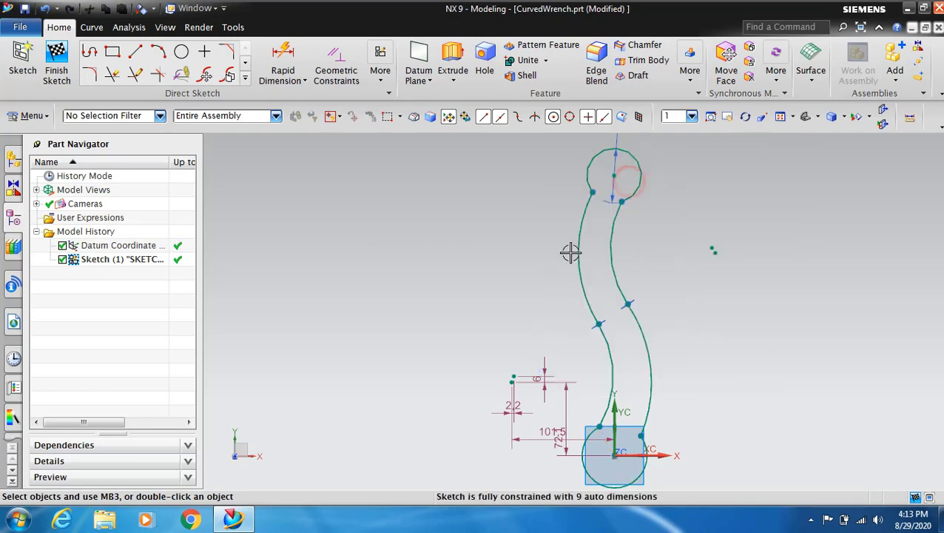
pyautogui.click(581, 177)
# Step: Hide the remaining linear and top radial dimensions, fit the sketch, and start the sketch Fillet command
pyautogui.rightClick(533, 379)
pyautogui.click(562, 269)
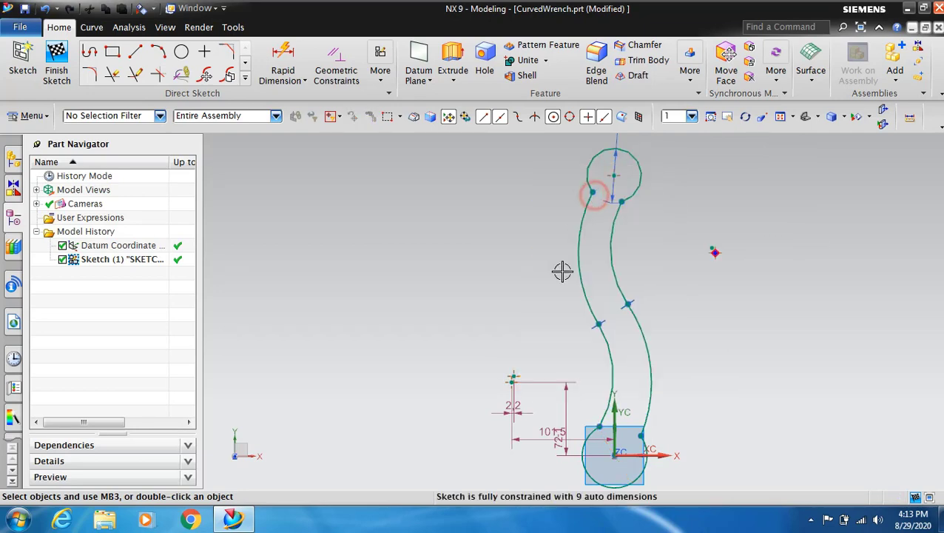
pyautogui.rightClick(554, 385)
pyautogui.click(604, 198)
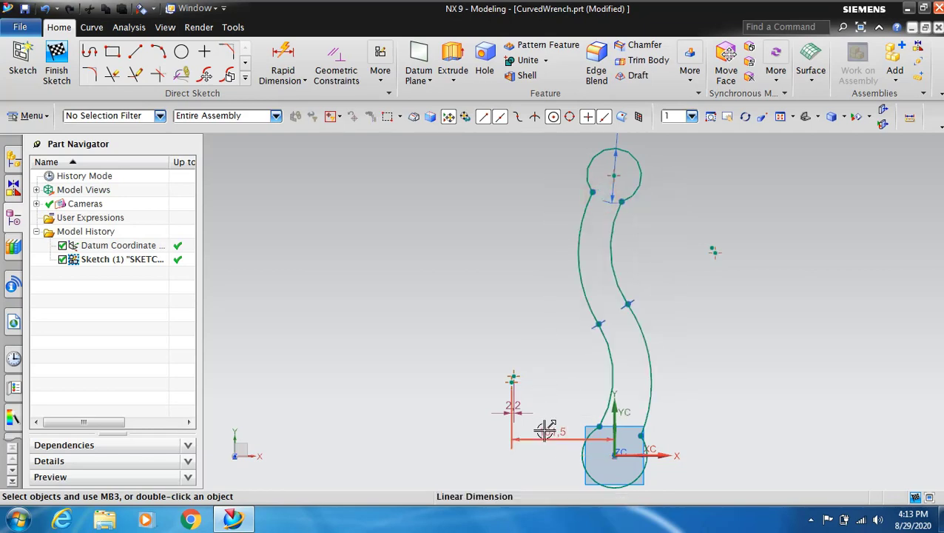
pyautogui.rightClick(547, 436)
pyautogui.click(604, 244)
pyautogui.rightClick(510, 405)
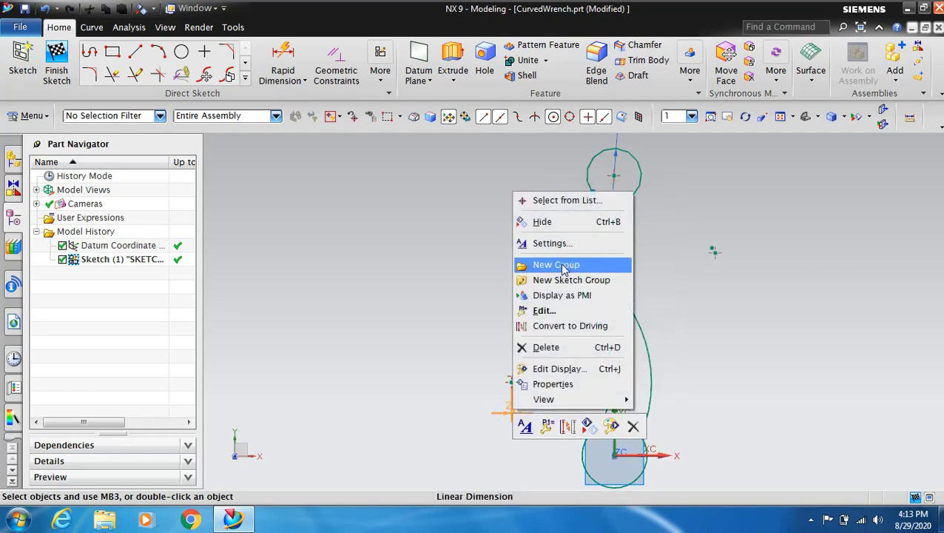
pyautogui.click(569, 219)
pyautogui.scroll(2, 701, 397)
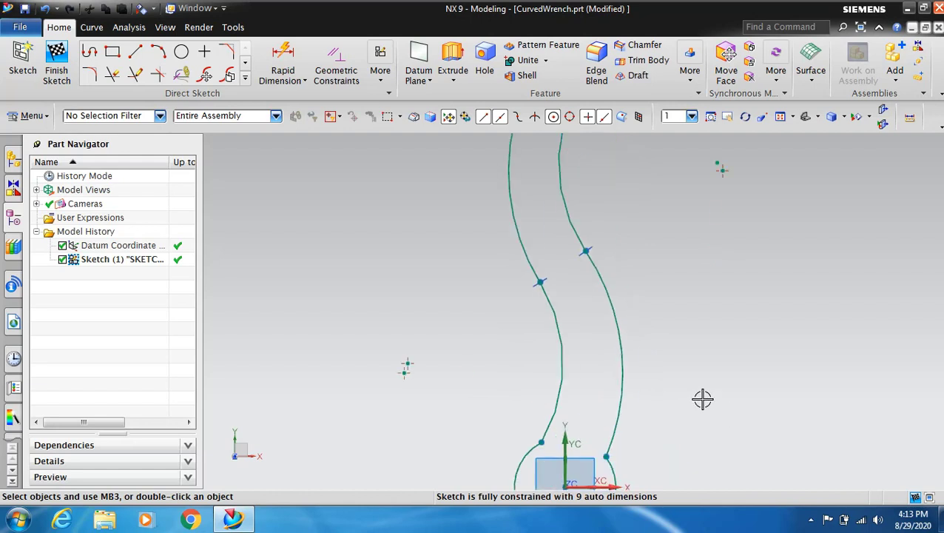
pyautogui.scroll(-2, 701, 397)
pyautogui.rightClick(570, 168)
pyautogui.click(644, 149)
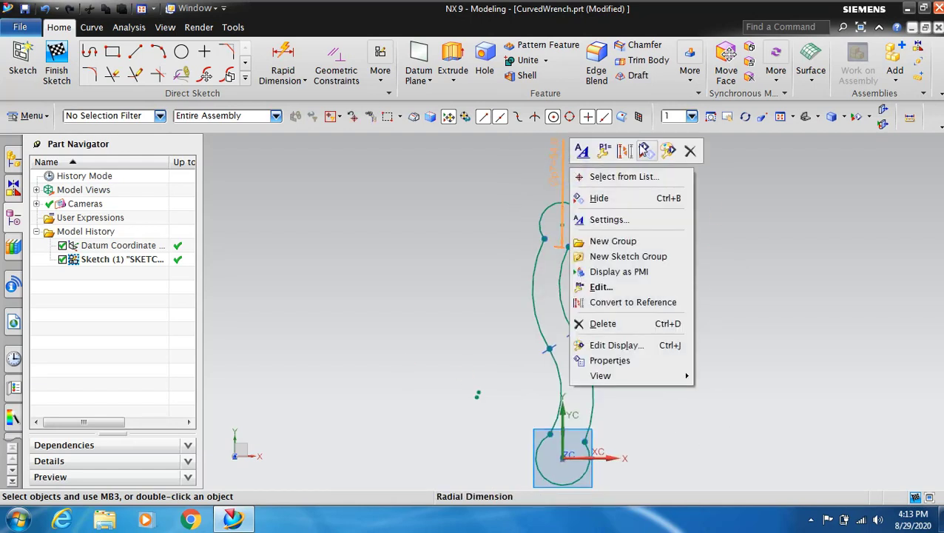
pyautogui.click(783, 118)
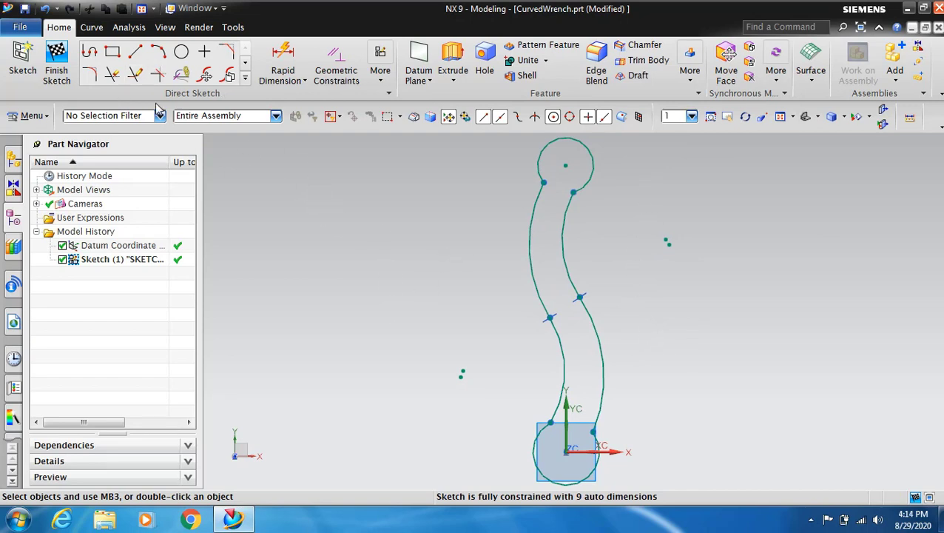
pyautogui.click(95, 76)
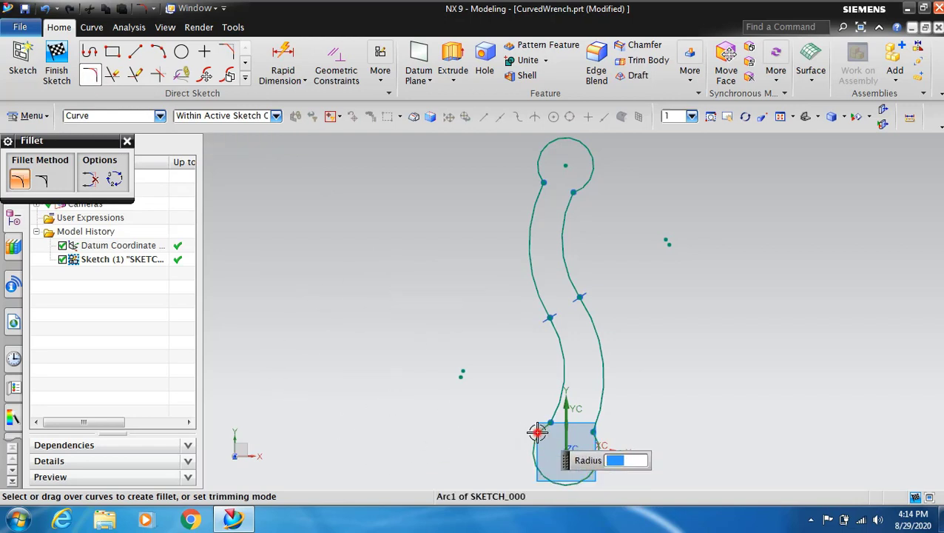
# Step: Round the lower-left and lower-right junctions with fillets of 30.5 and 28.2
pyautogui.click(549, 403)
pyautogui.write('30.52')
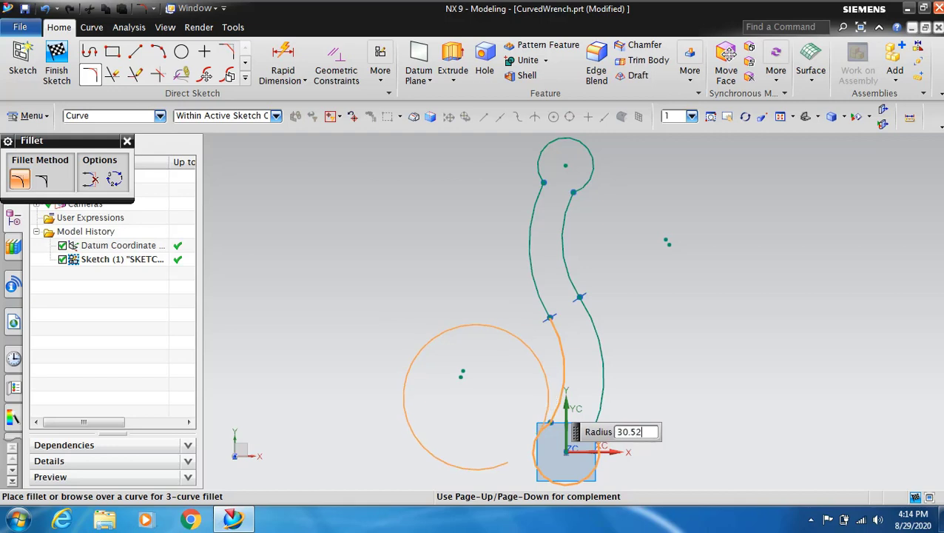
pyautogui.press('Return')
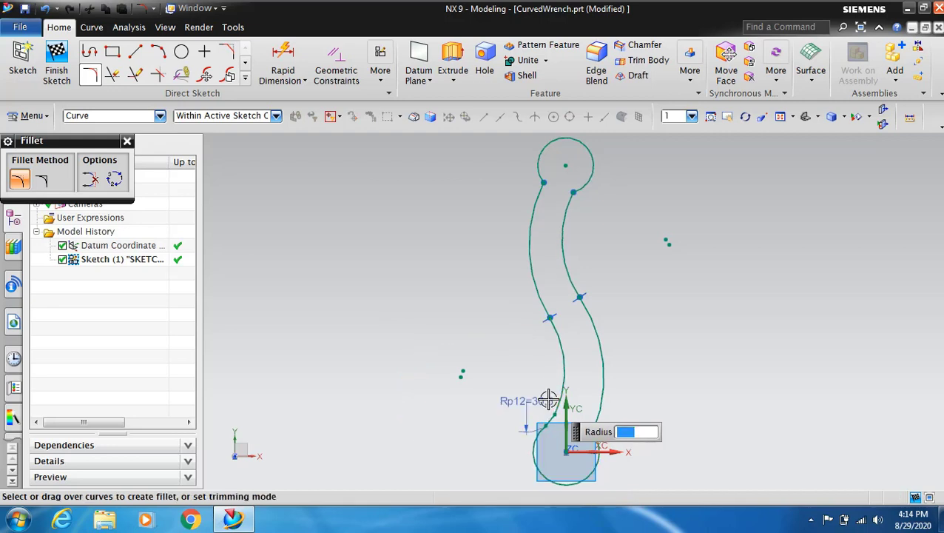
pyautogui.click(603, 418)
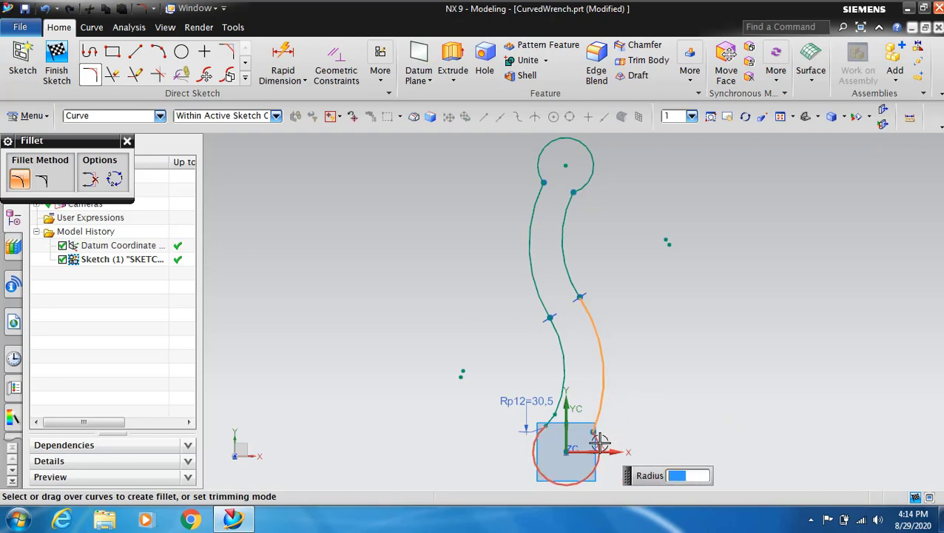
pyautogui.write('80')
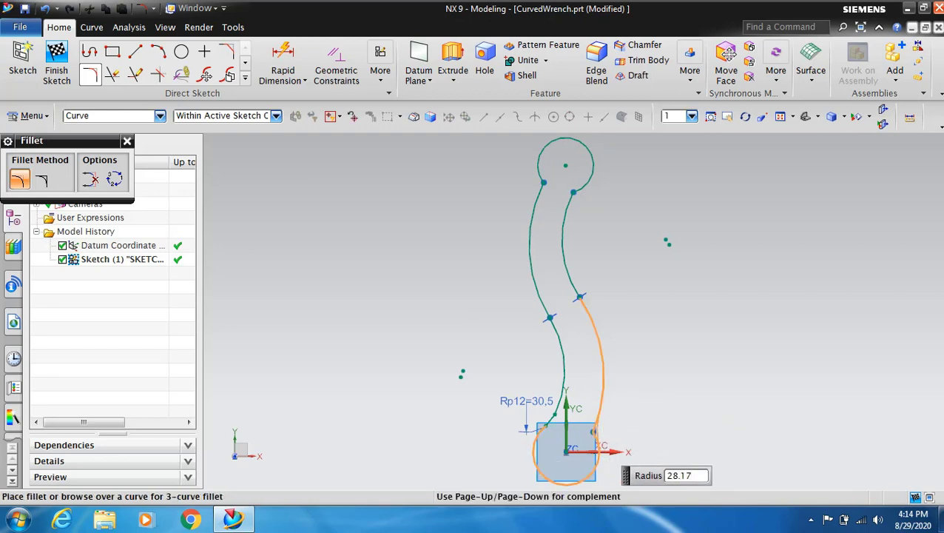
pyautogui.click(593, 431)
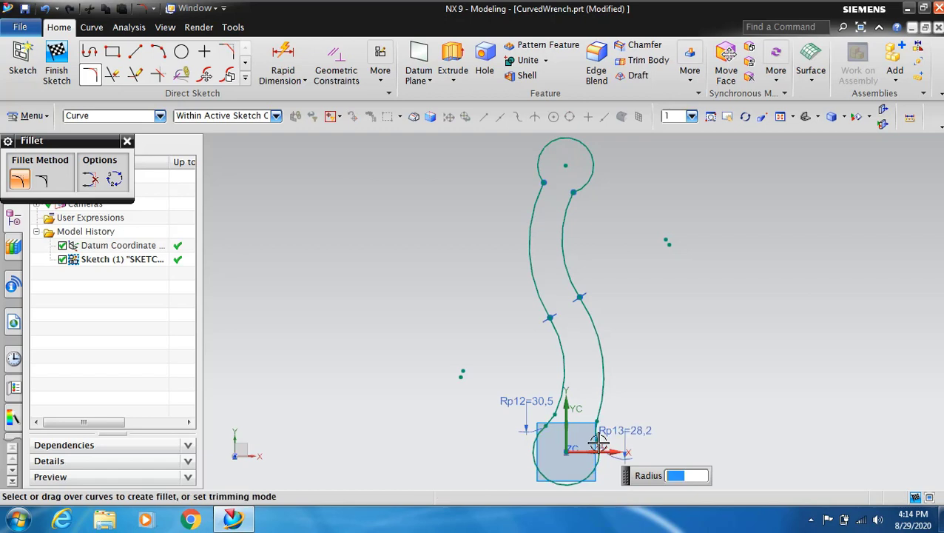
# Step: Add the upper-right 28.8 and upper-left 19.5 fillets, then fit the sketch in view
pyautogui.click(574, 194)
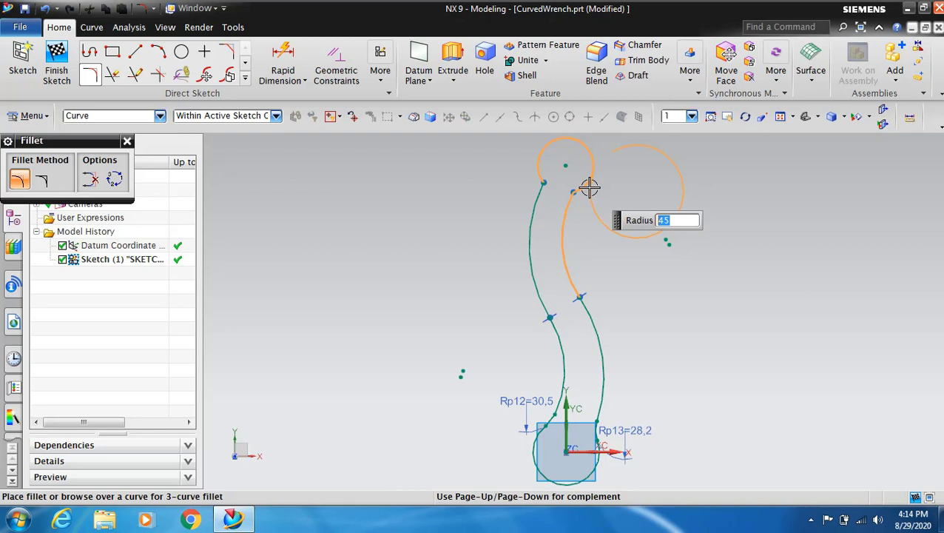
pyautogui.click(589, 188)
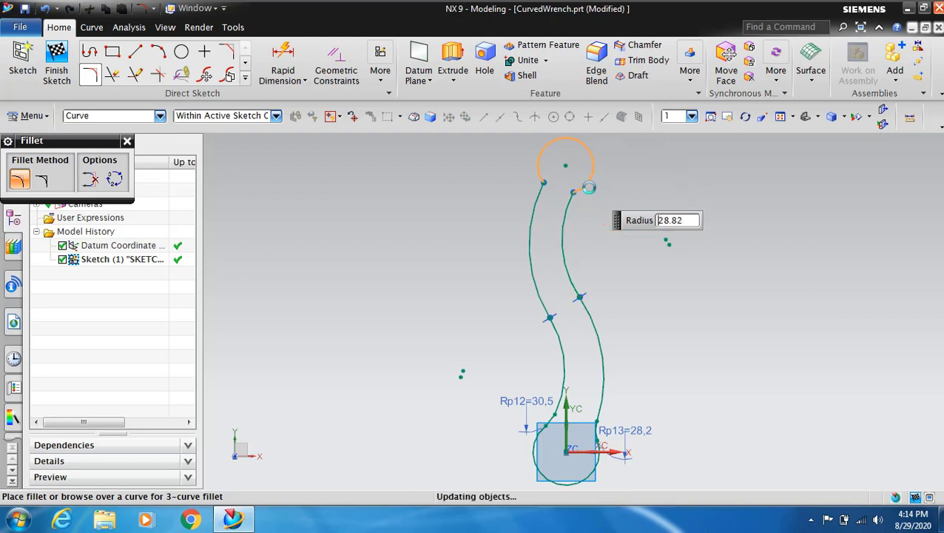
pyautogui.click(543, 175)
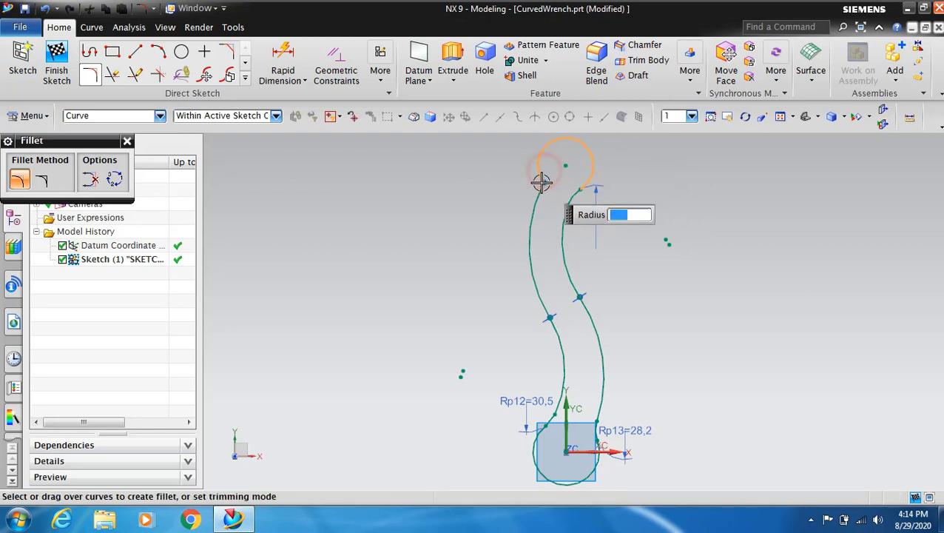
pyautogui.click(536, 194)
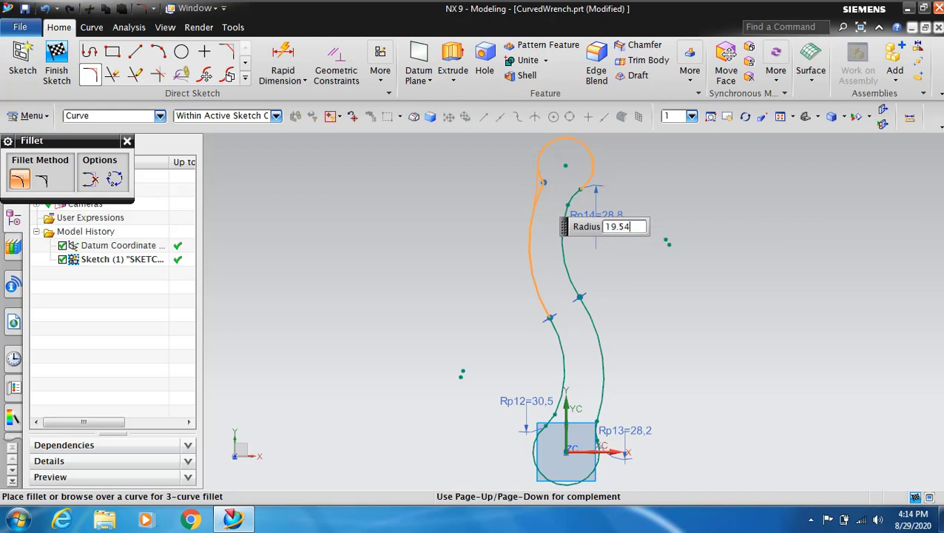
pyautogui.click(538, 192)
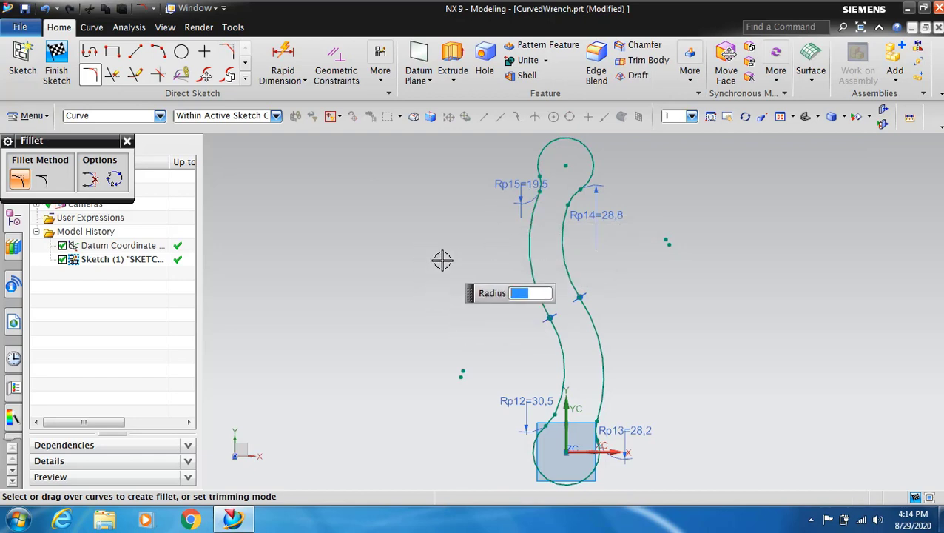
pyautogui.scroll(1, 455, 293)
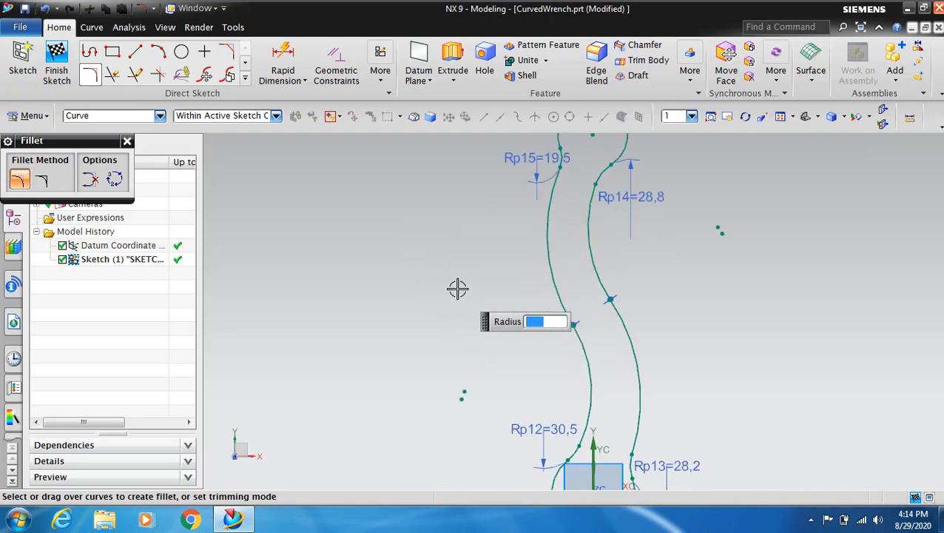
pyautogui.scroll(-2, 463, 307)
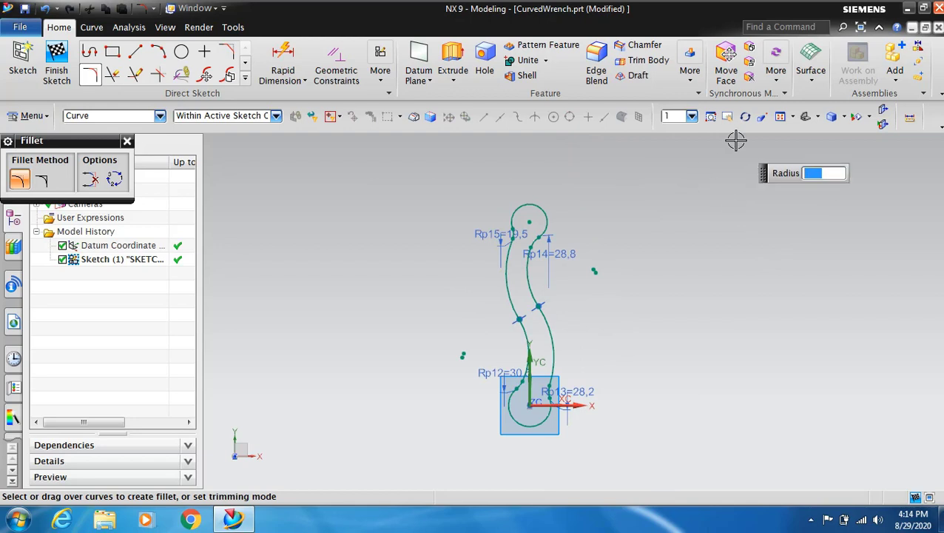
pyautogui.press('Escape')
pyautogui.click(780, 116)
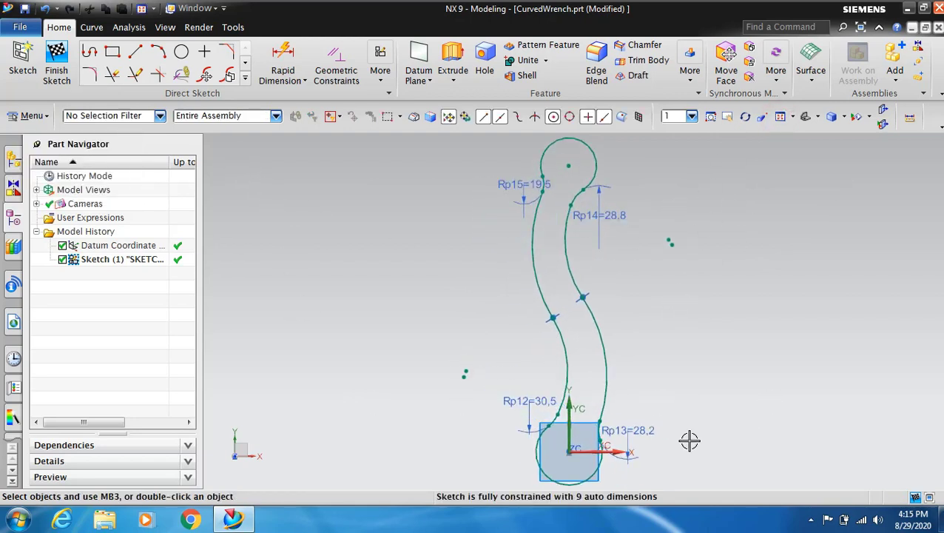
pyautogui.scroll(2, 689, 438)
pyautogui.scroll(1, 657, 425)
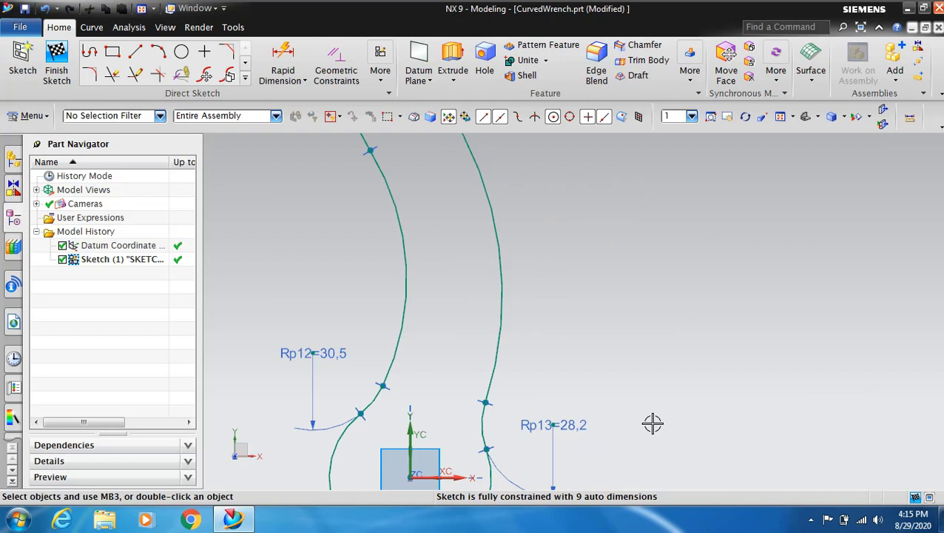
# Step: Pan to the lower circle and draw the first jaw line from typed XC/YC coordinates
pyautogui.click(727, 116)
pyautogui.moveTo(611, 344); pyautogui.dragTo(699, 151)
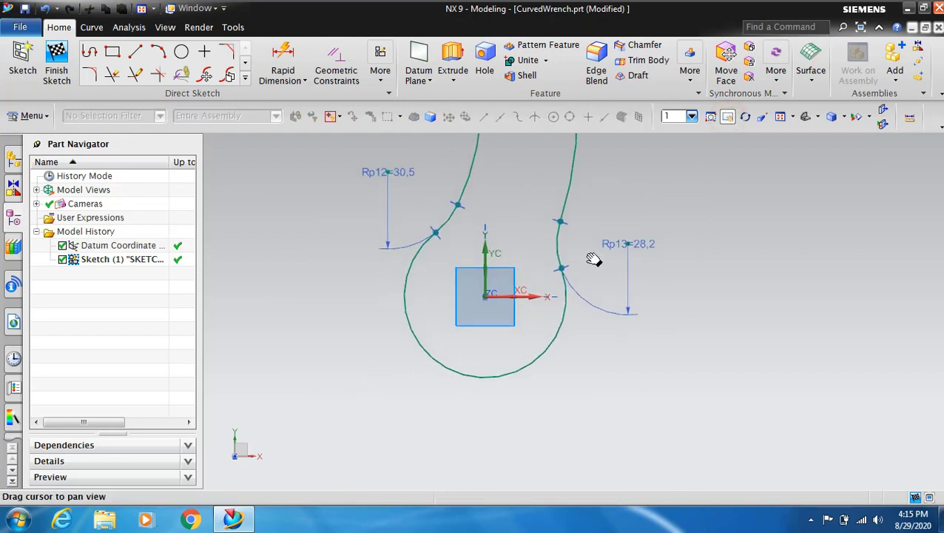
pyautogui.click(729, 118)
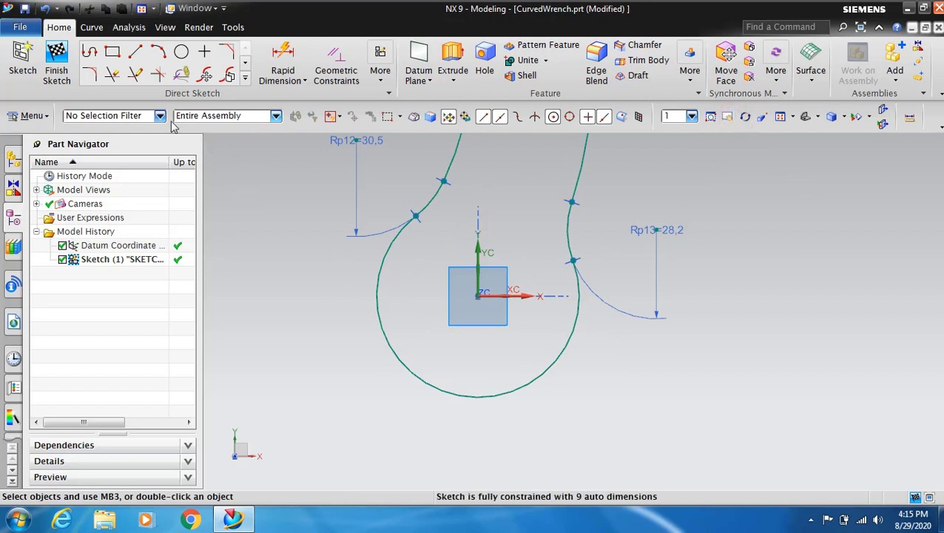
pyautogui.click(134, 52)
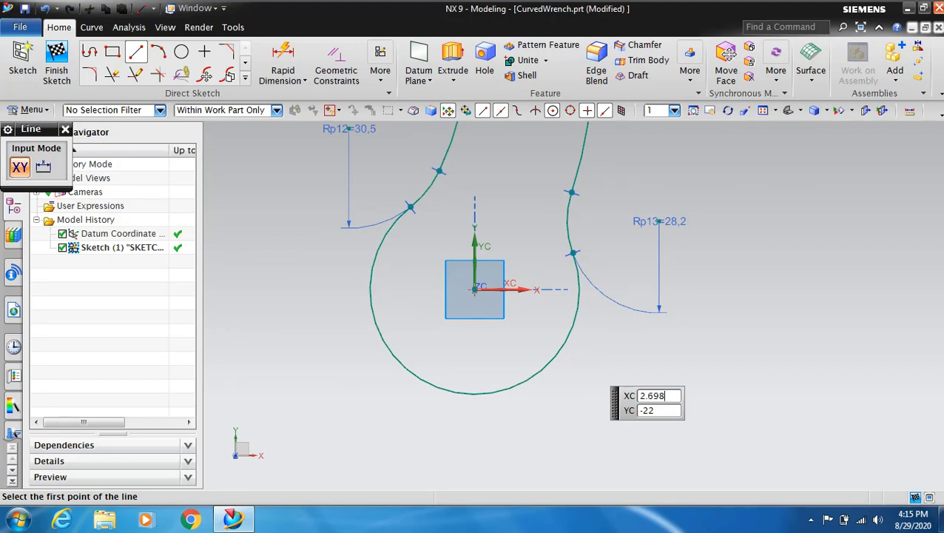
pyautogui.press('Tab')
pyautogui.press('Return')
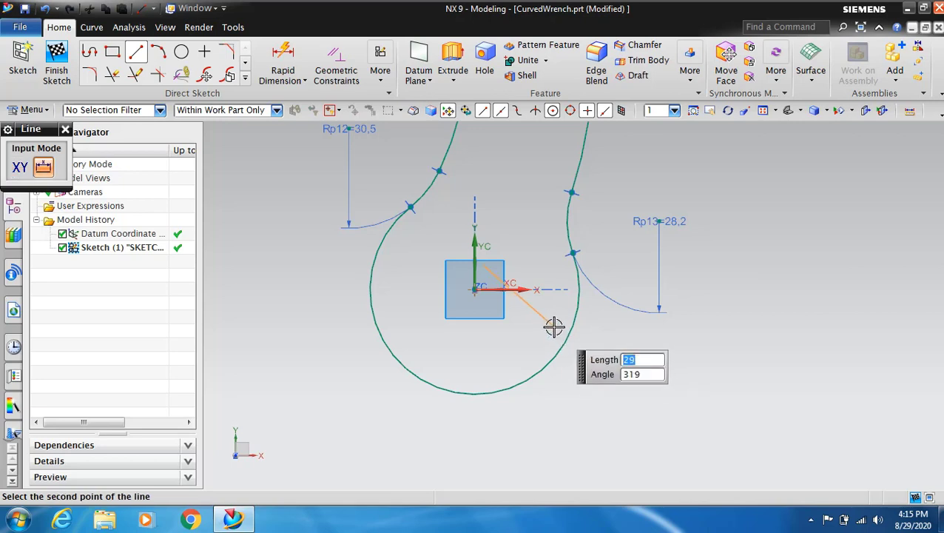
pyautogui.click(19, 170)
pyautogui.write('15.253')
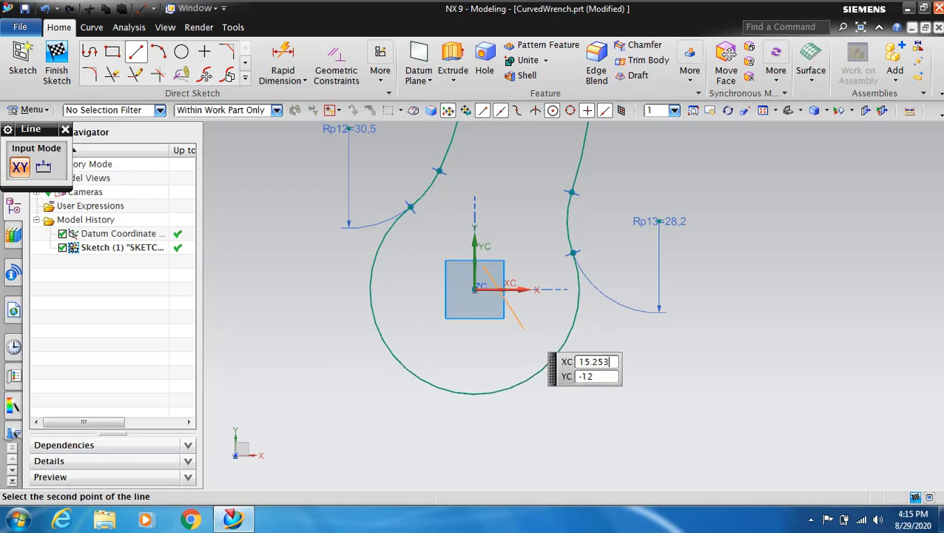
pyautogui.press('Tab')
pyautogui.write('-7.798')
pyautogui.press('Return')
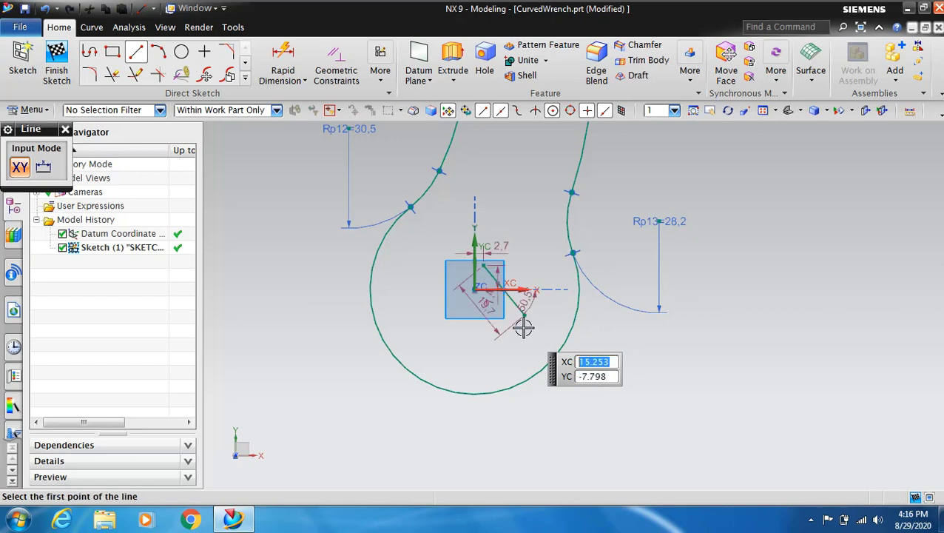
# Step: Continue with a 40-long line at 250° from the previous endpoint
pyautogui.click(524, 314)
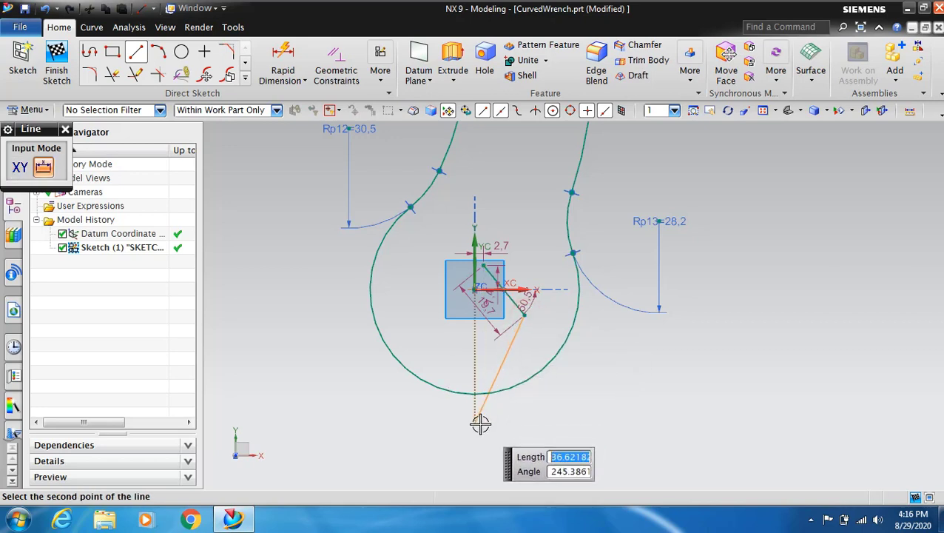
pyautogui.write('40')
pyautogui.press('Tab')
pyautogui.write('25')
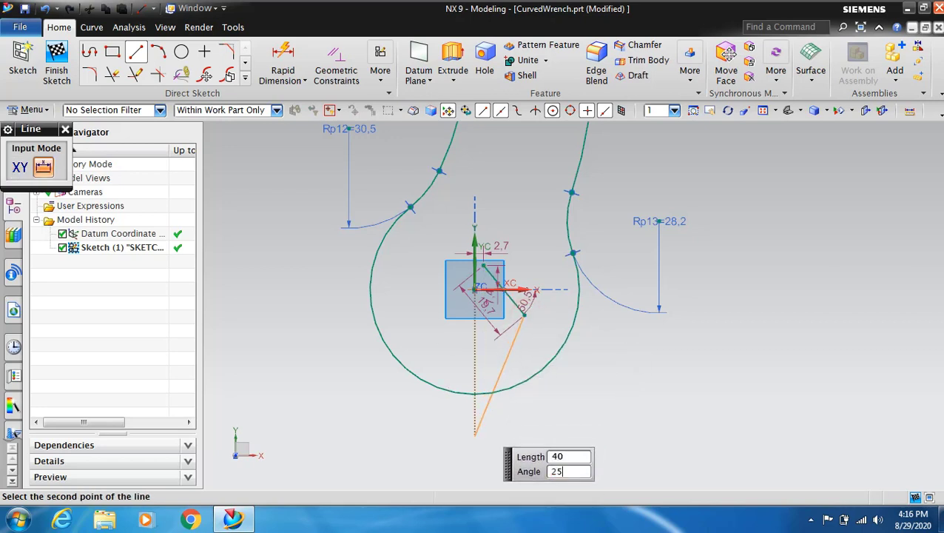
pyautogui.press('Return')
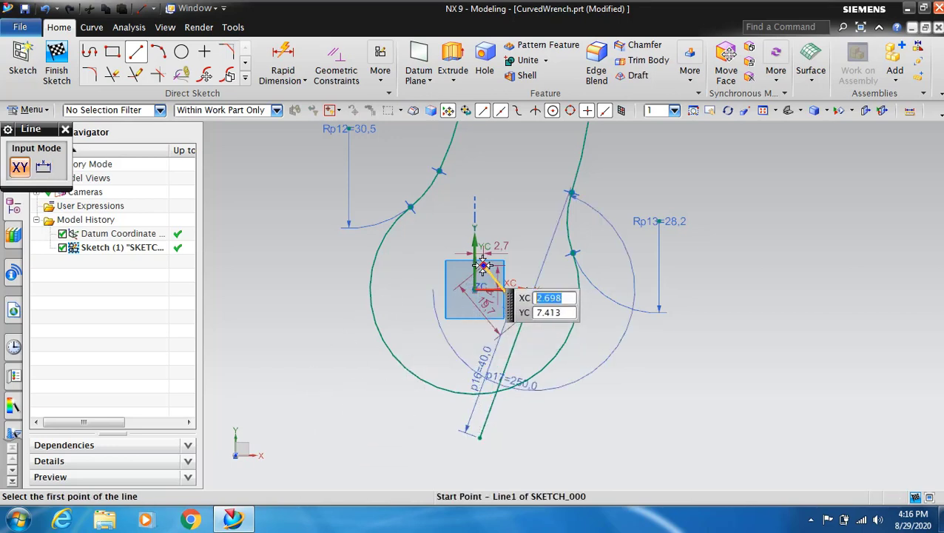
# Step: Draw a 52-long line from the sketch origin and convert it to a reference line
pyautogui.click(475, 291)
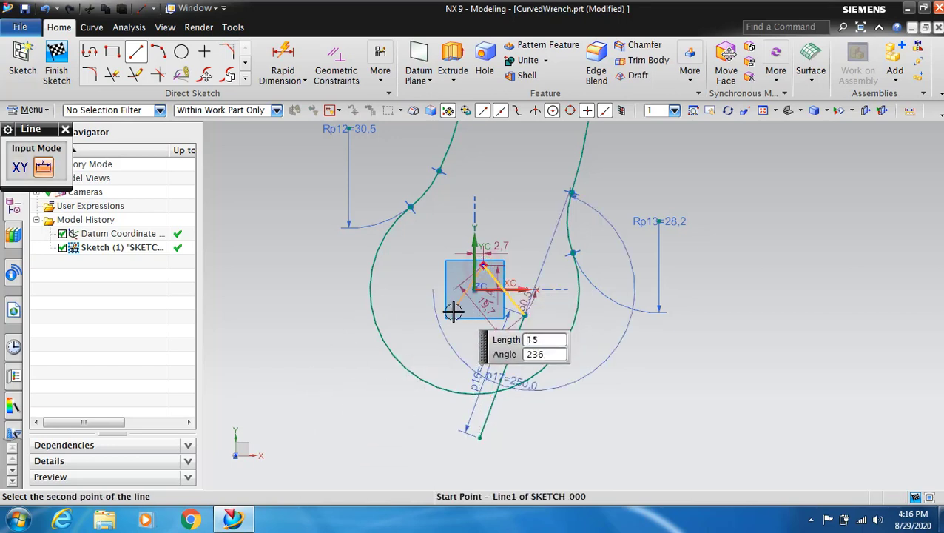
pyautogui.click(424, 424)
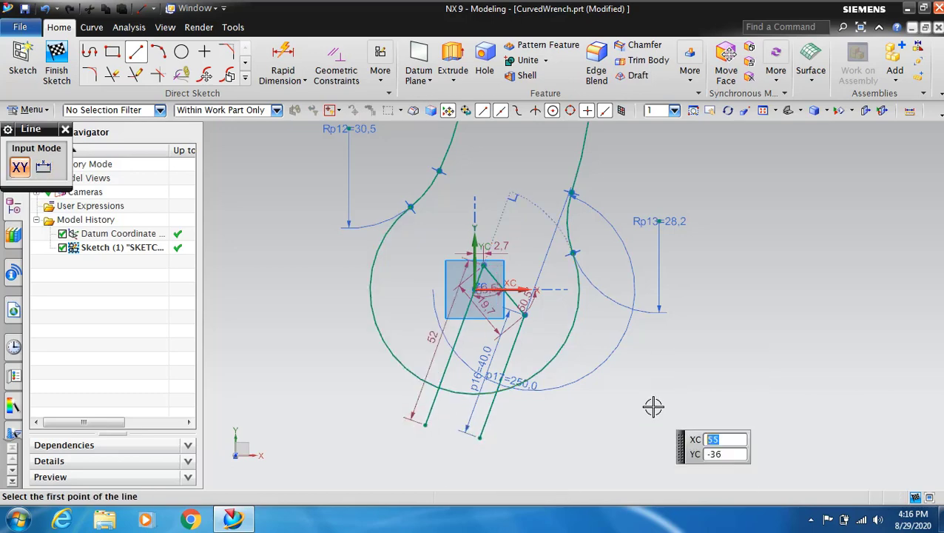
pyautogui.press('Escape')
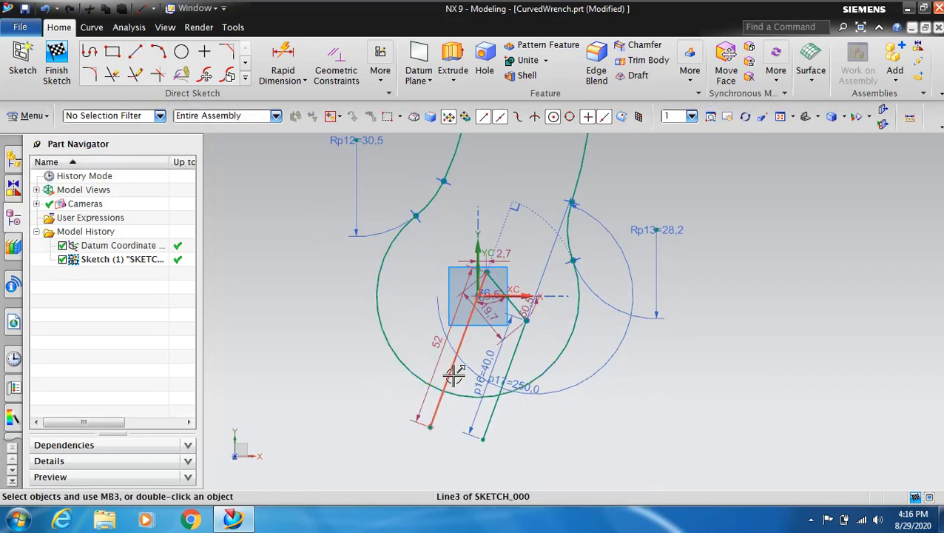
pyautogui.rightClick(448, 373)
pyautogui.click(527, 166)
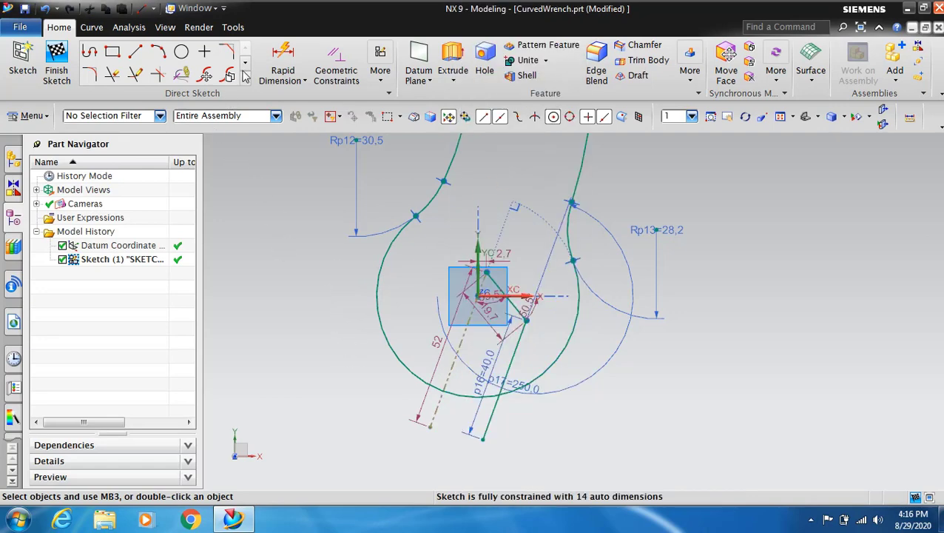
# Step: Mirror the two lower jaw lines across the dashed 52-long reference line
pyautogui.click(245, 63)
pyautogui.click(114, 77)
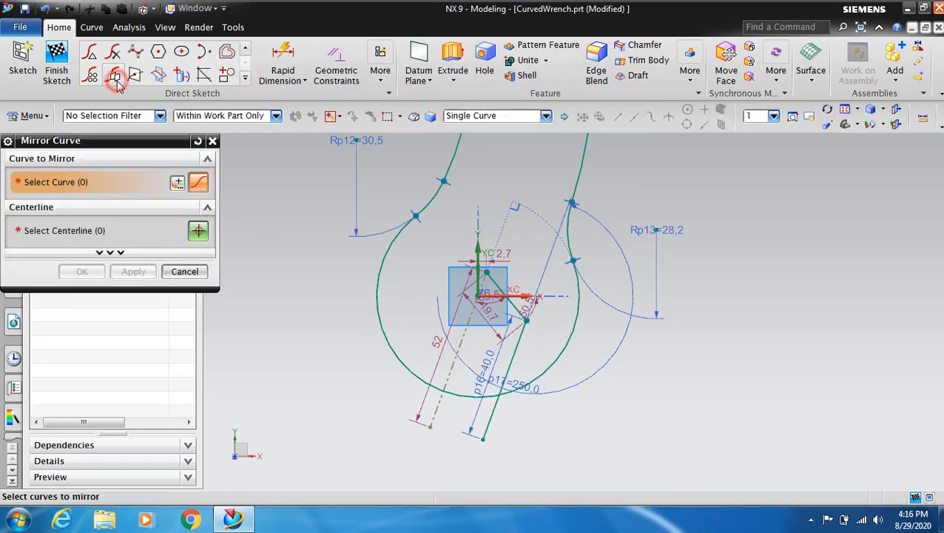
pyautogui.click(494, 284)
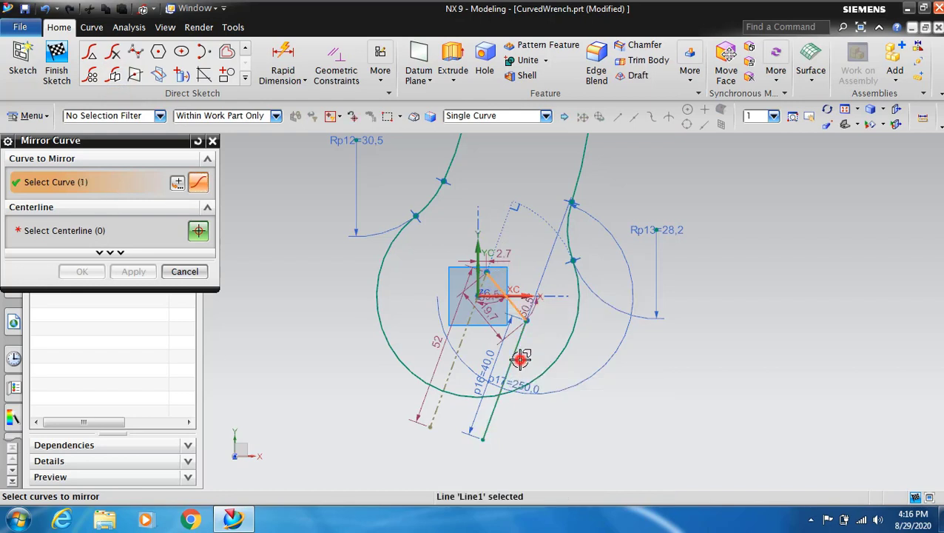
pyautogui.click(520, 359)
pyautogui.click(117, 233)
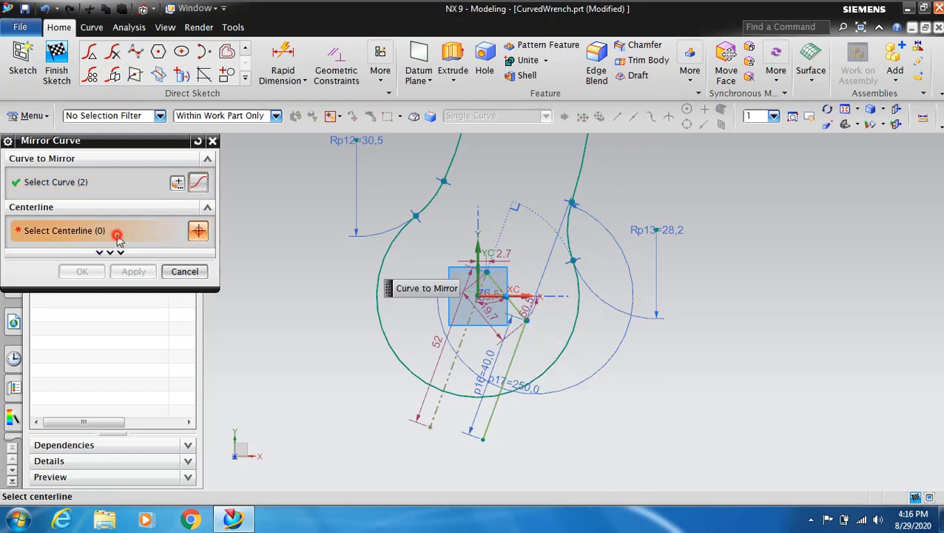
pyautogui.click(450, 374)
pyautogui.click(127, 273)
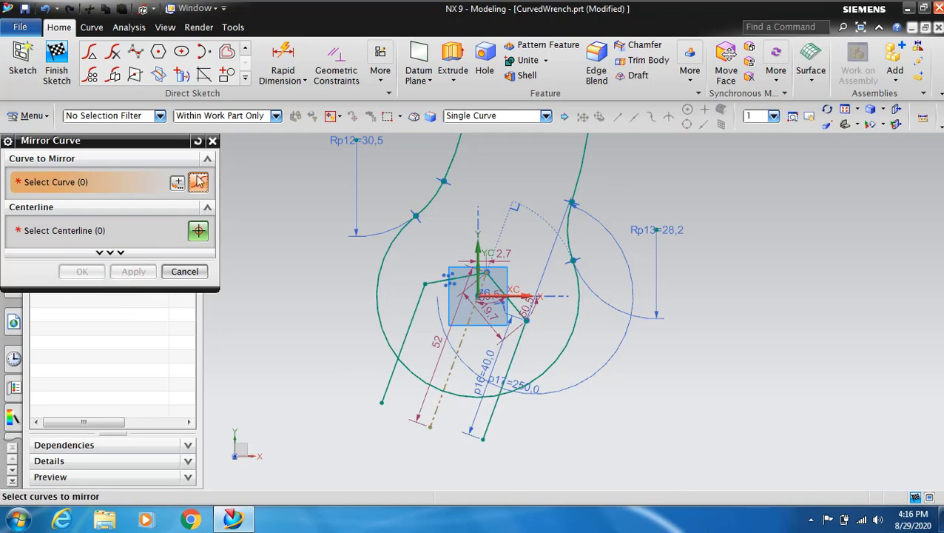
pyautogui.click(212, 142)
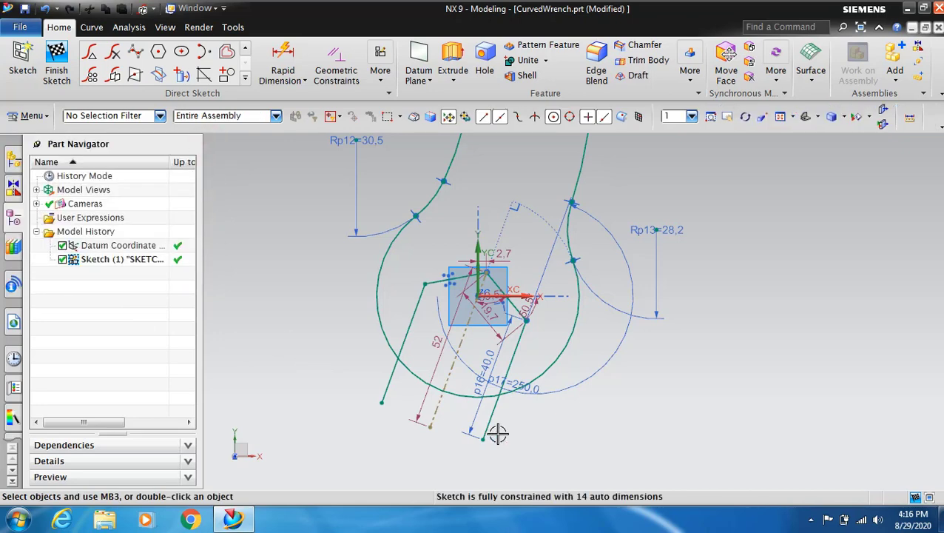
# Step: Zoom to the upper loop and draw a 17.3-long base line from typed XC/YC coordinates
pyautogui.scroll(-5, 482, 429)
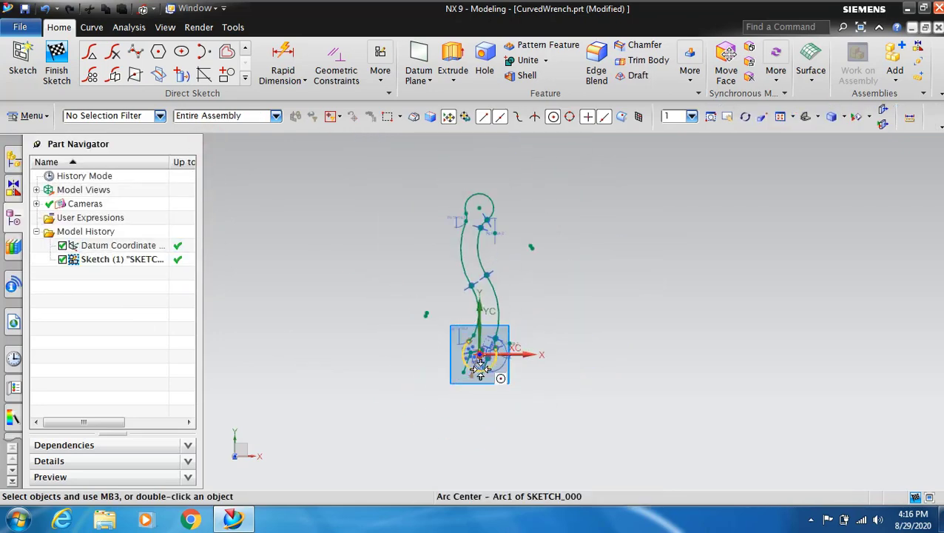
pyautogui.scroll(6, 481, 177)
pyautogui.scroll(2, 588, 253)
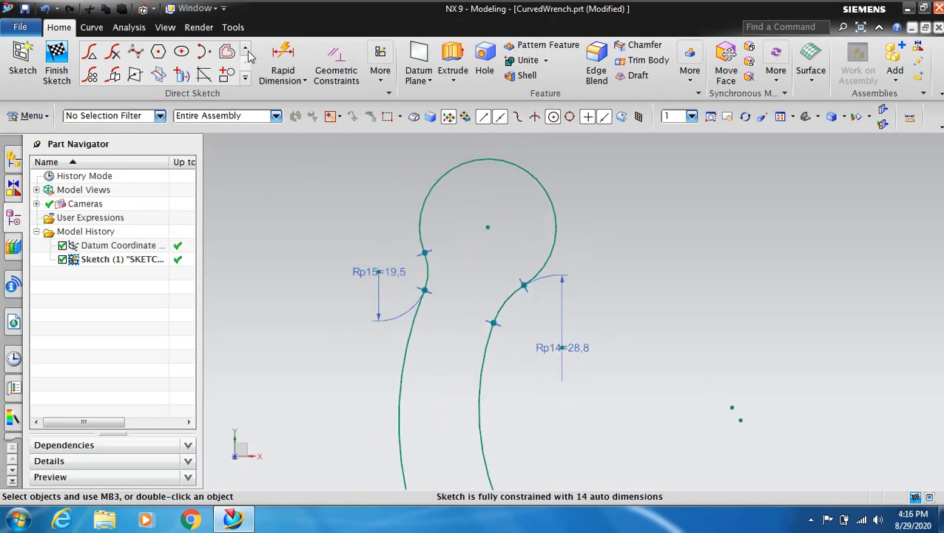
pyautogui.click(146, 53)
pyautogui.write('-3.961')
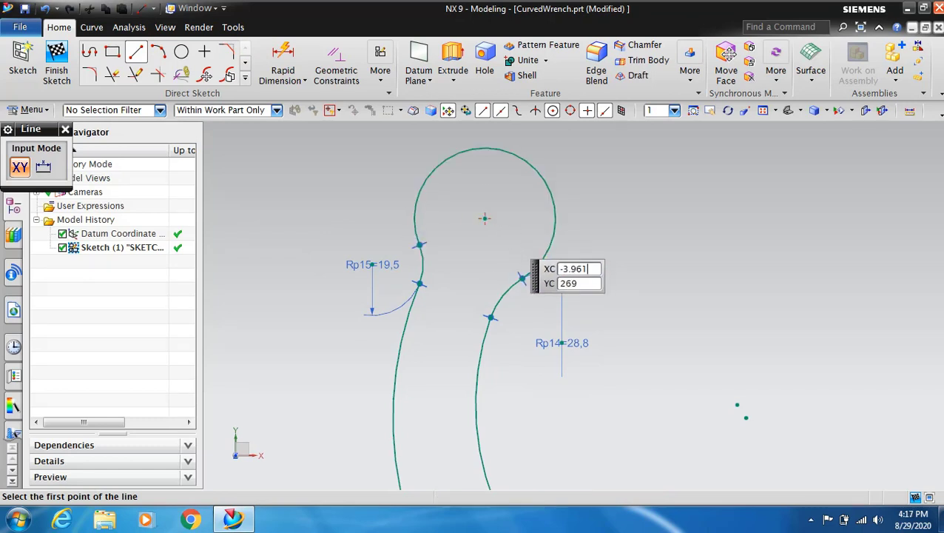
pyautogui.press('Tab')
pyautogui.press('Return')
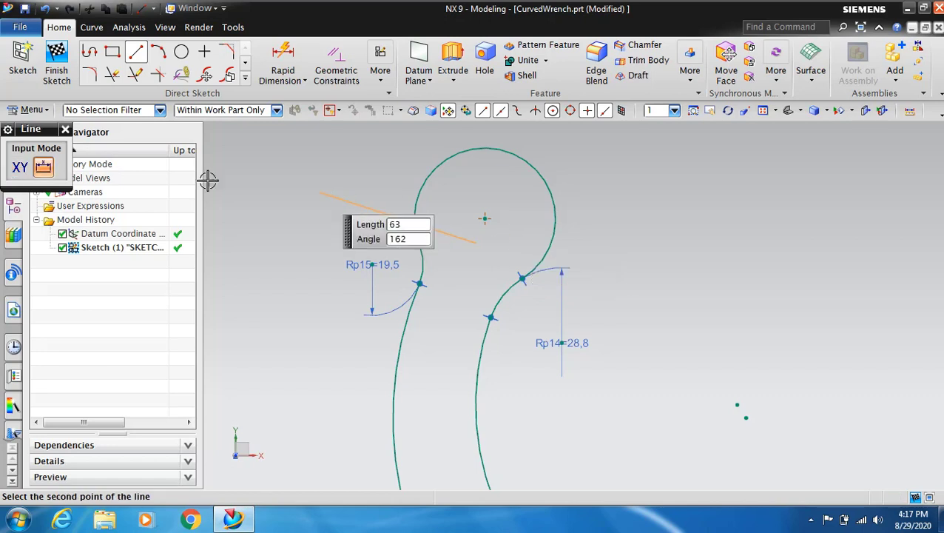
pyautogui.click(20, 166)
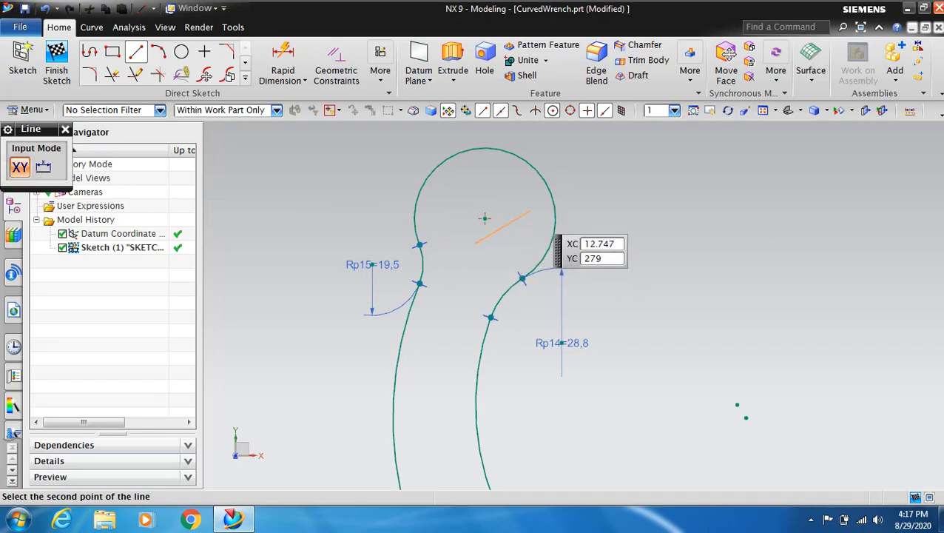
pyautogui.press('Tab')
pyautogui.press('Return')
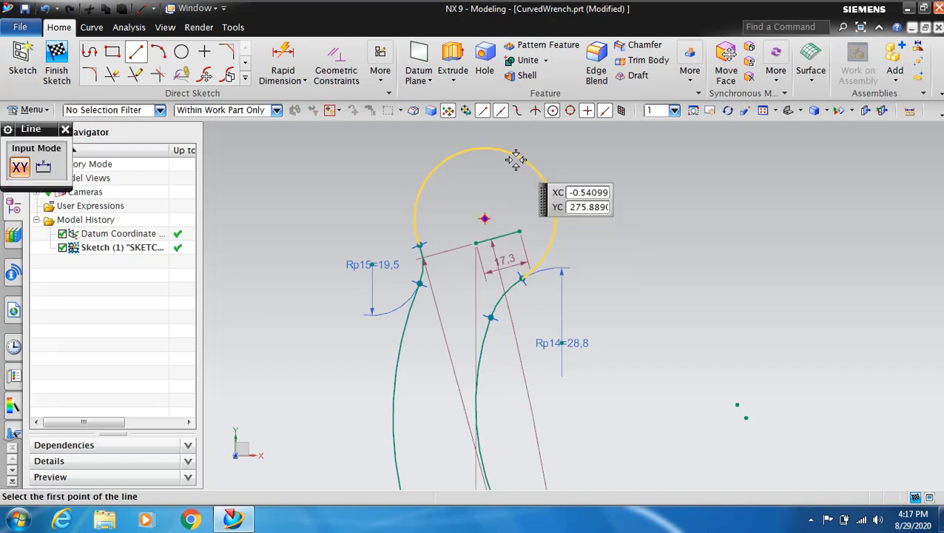
# Step: Add a 35-long side line at 70° and a 40-long 70° line converted to reference
pyautogui.click(521, 232)
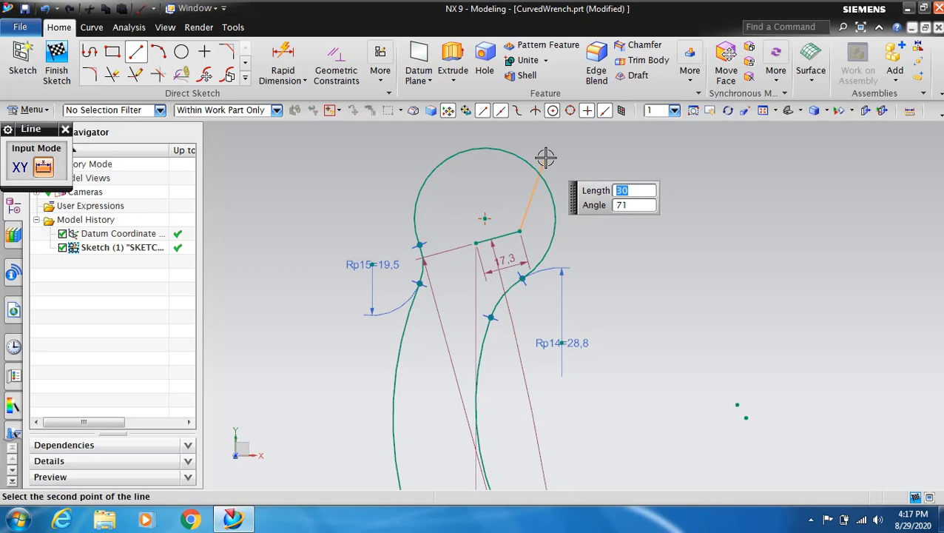
pyautogui.press('Tab')
pyautogui.press('Return')
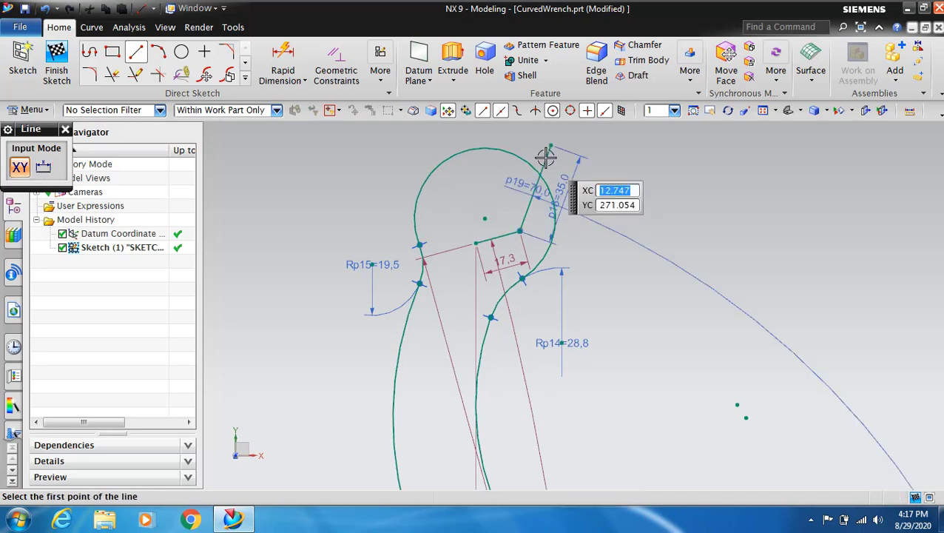
pyautogui.click(485, 218)
pyautogui.write('40')
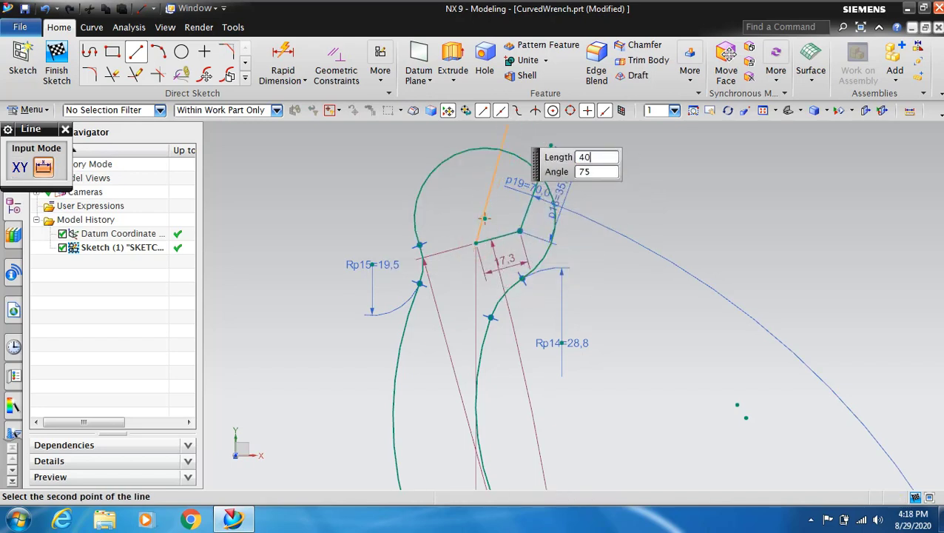
pyautogui.press('Tab')
pyautogui.write('7')
pyautogui.press('Return')
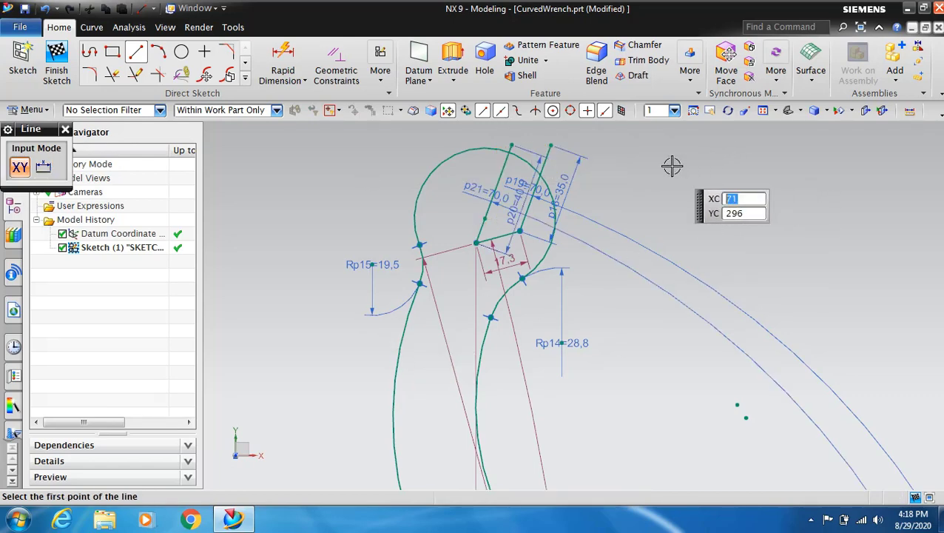
pyautogui.press('Escape')
pyautogui.rightClick(501, 185)
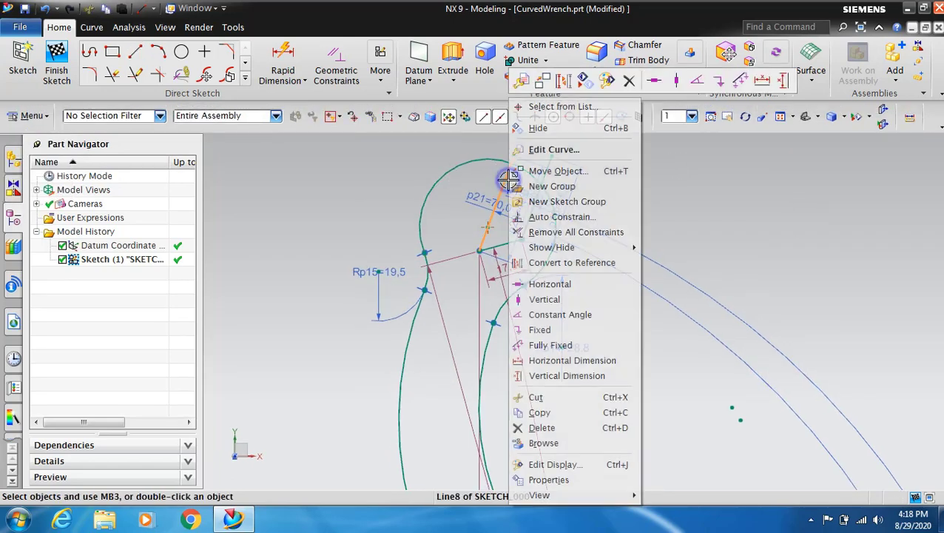
pyautogui.click(563, 262)
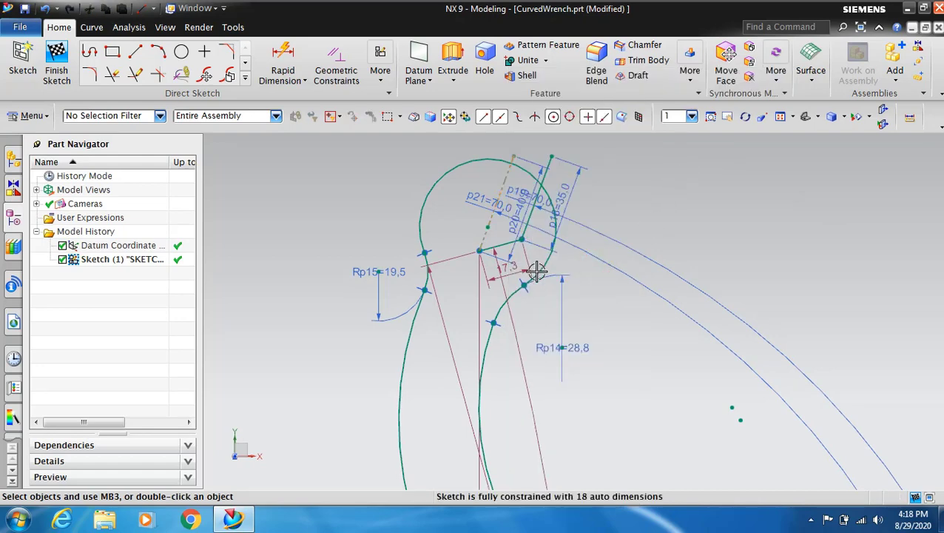
pyautogui.click(243, 65)
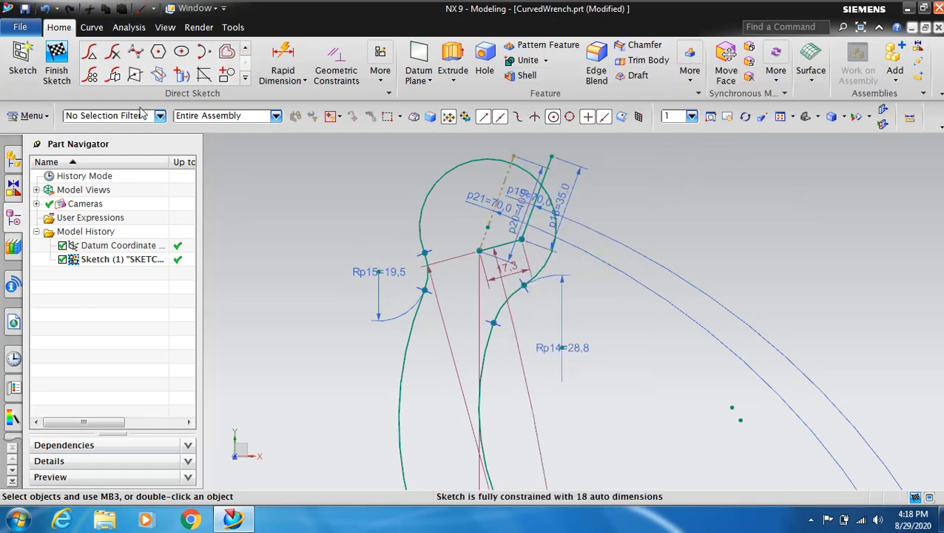
# Step: Mirror the upper jaw's base and side lines across the dashed 40-long reference line
pyautogui.click(114, 74)
pyautogui.click(503, 244)
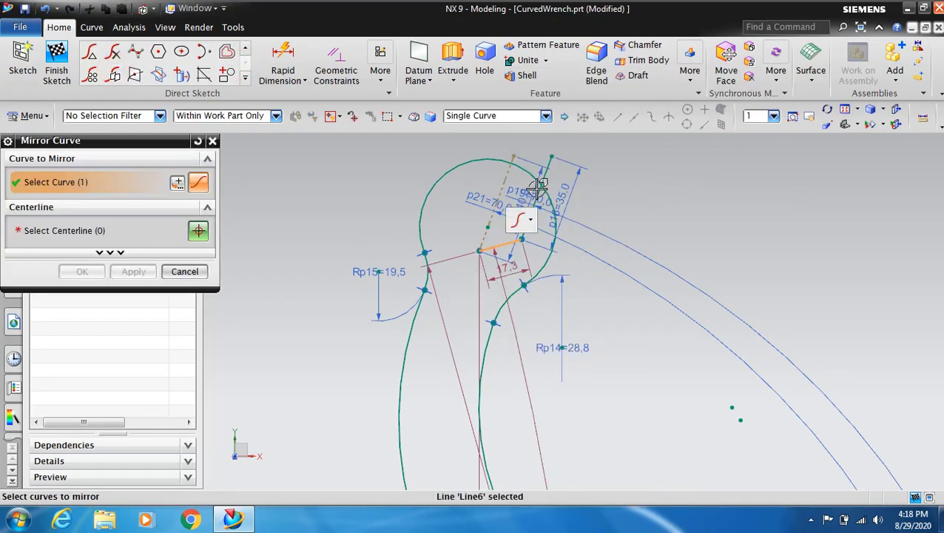
pyautogui.click(534, 204)
pyautogui.click(78, 242)
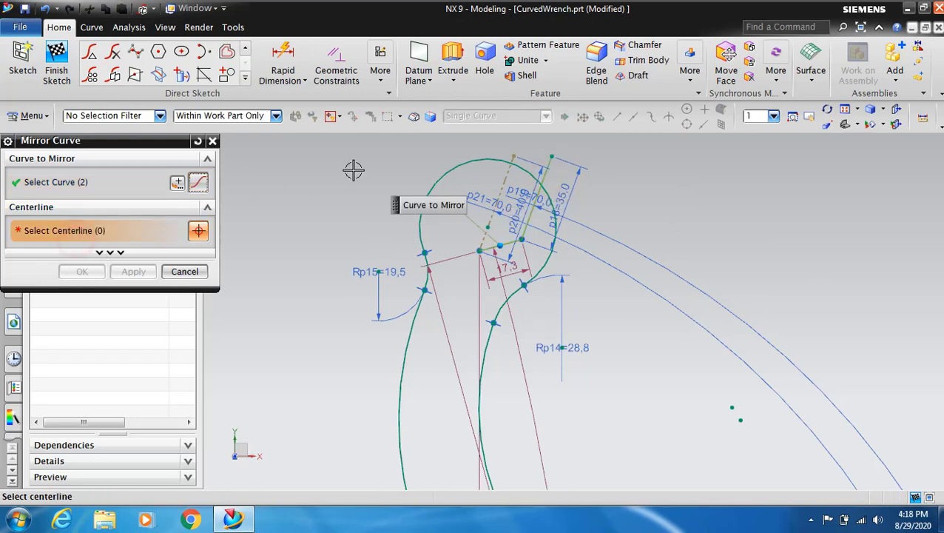
pyautogui.click(505, 184)
pyautogui.click(130, 272)
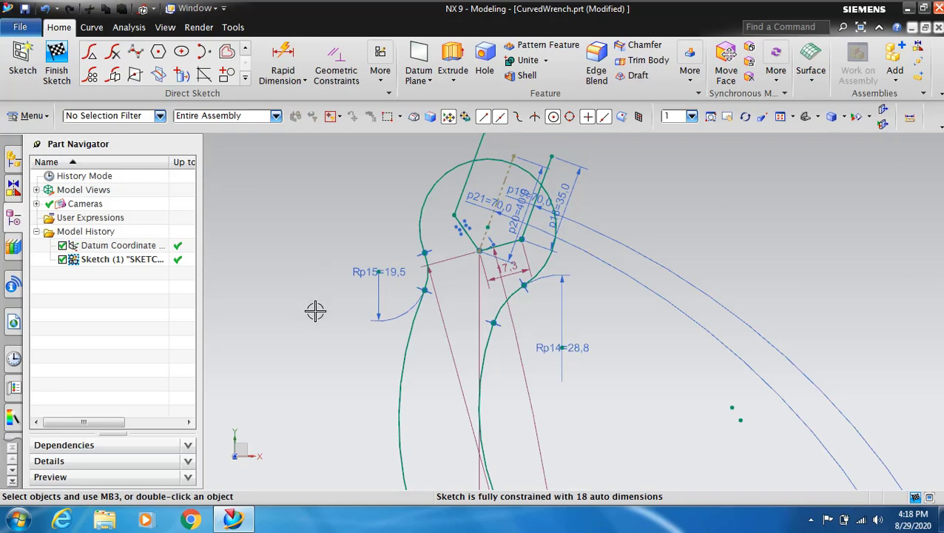
pyautogui.scroll(-1, 316, 311)
pyautogui.scroll(1, 481, 237)
pyautogui.scroll(1, 482, 238)
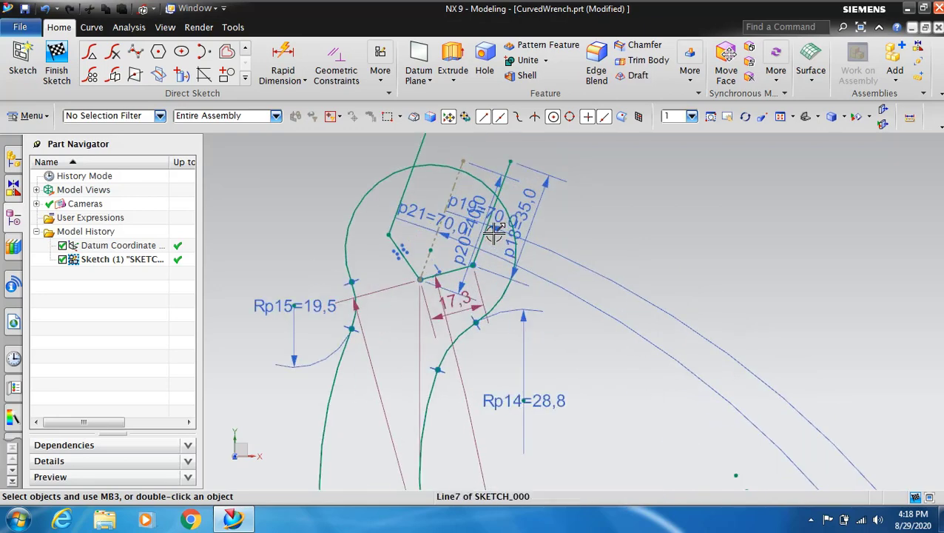
pyautogui.scroll(2, 476, 268)
pyautogui.scroll(-1, 477, 268)
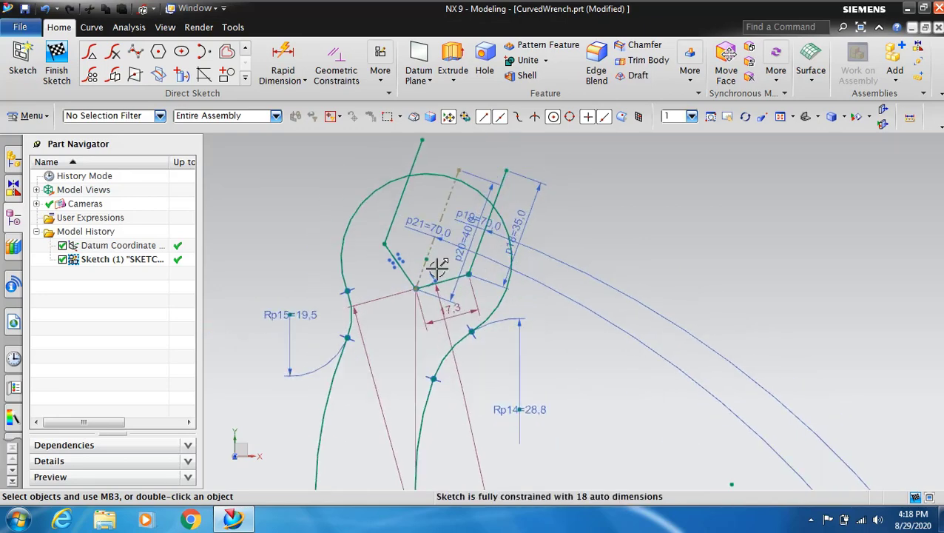
# Step: Quick-trim the circle arcs and line stubs at the upper jaw opening
pyautogui.click(248, 49)
pyautogui.click(112, 75)
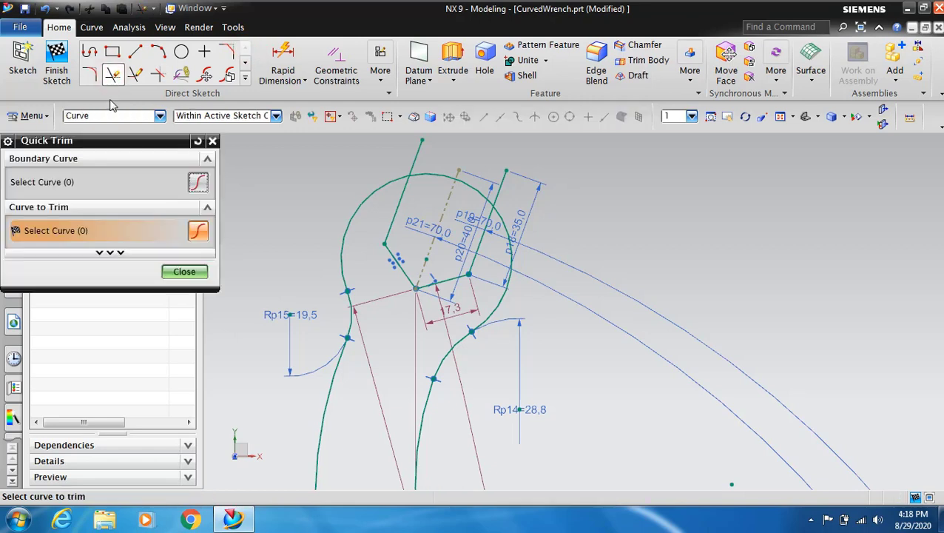
pyautogui.click(428, 174)
pyautogui.click(418, 156)
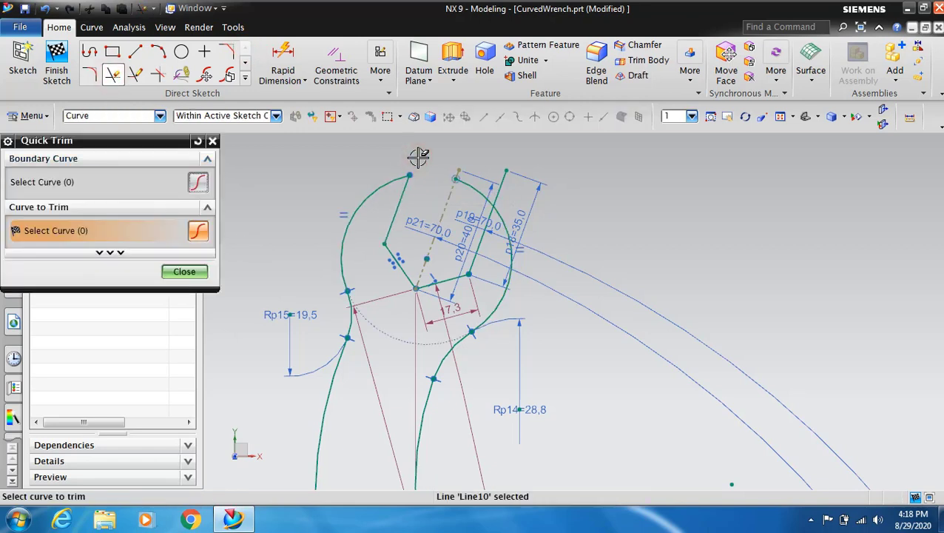
pyautogui.click(465, 186)
pyautogui.click(503, 186)
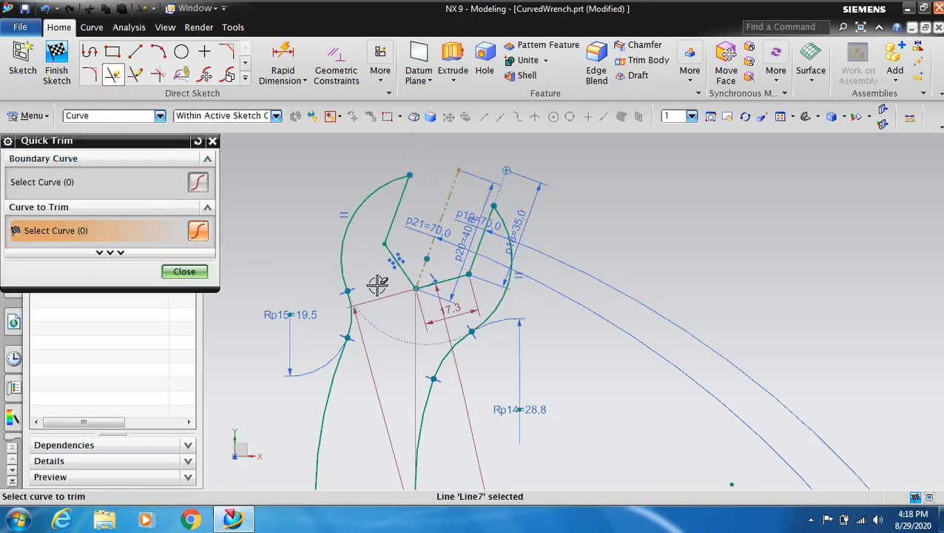
# Step: Trim the dangling lines and arc segments at the lower jaw opening
pyautogui.scroll(-3, 584, 212)
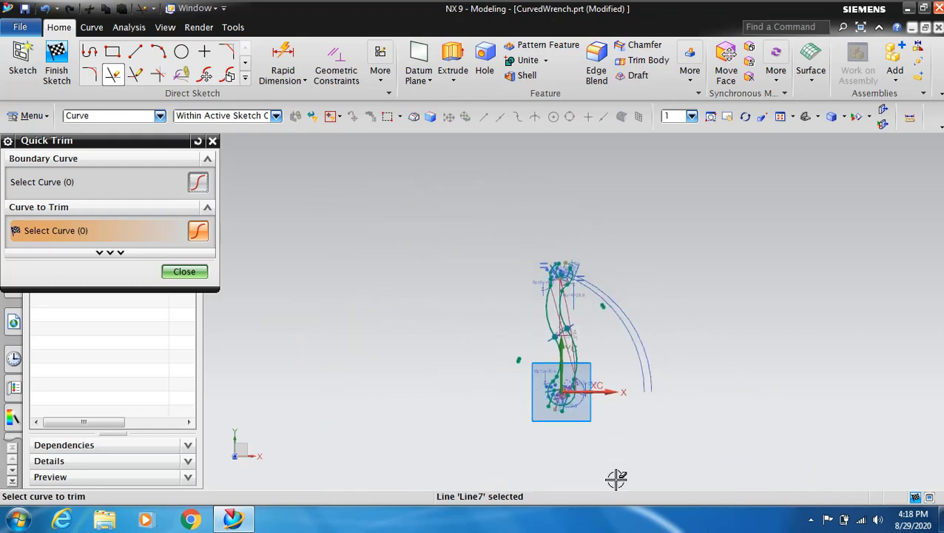
pyautogui.scroll(3, 558, 399)
pyautogui.scroll(3, 553, 414)
pyautogui.scroll(2, 553, 415)
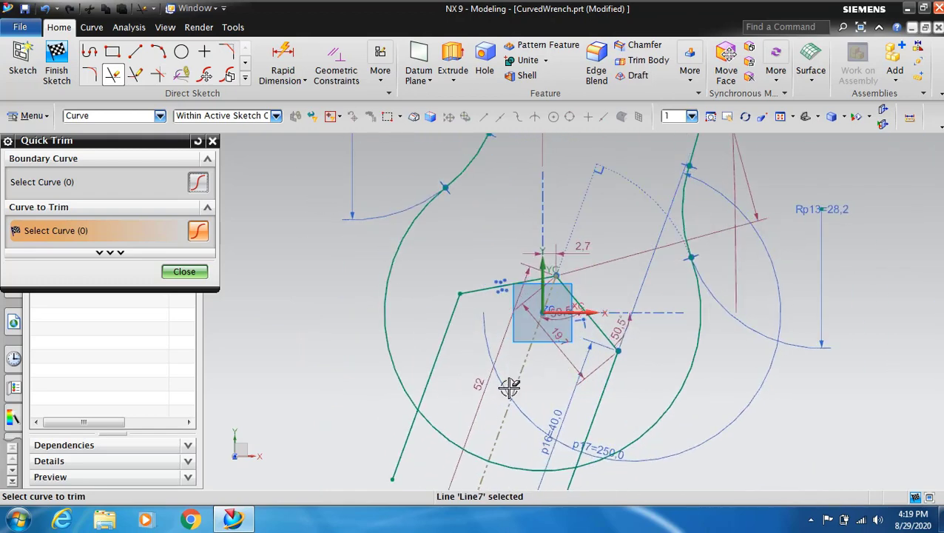
pyautogui.click(407, 442)
pyautogui.click(571, 482)
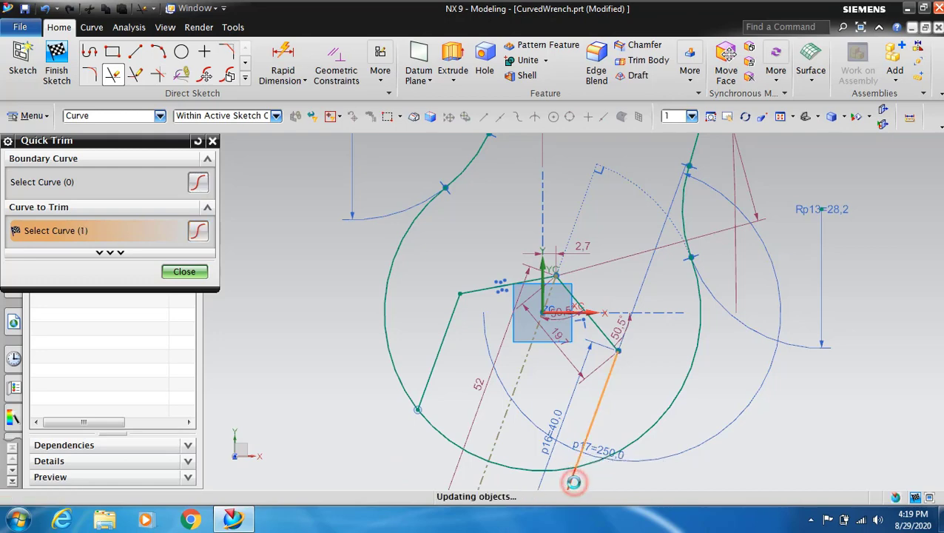
pyautogui.click(527, 469)
pyautogui.click(442, 429)
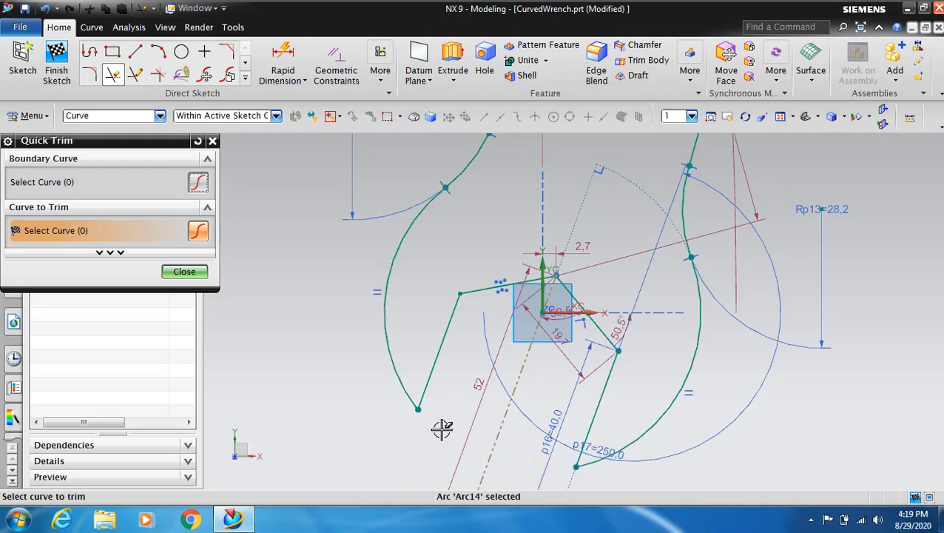
pyautogui.scroll(-1, 429, 444)
pyautogui.scroll(-1, 430, 446)
pyautogui.click(184, 272)
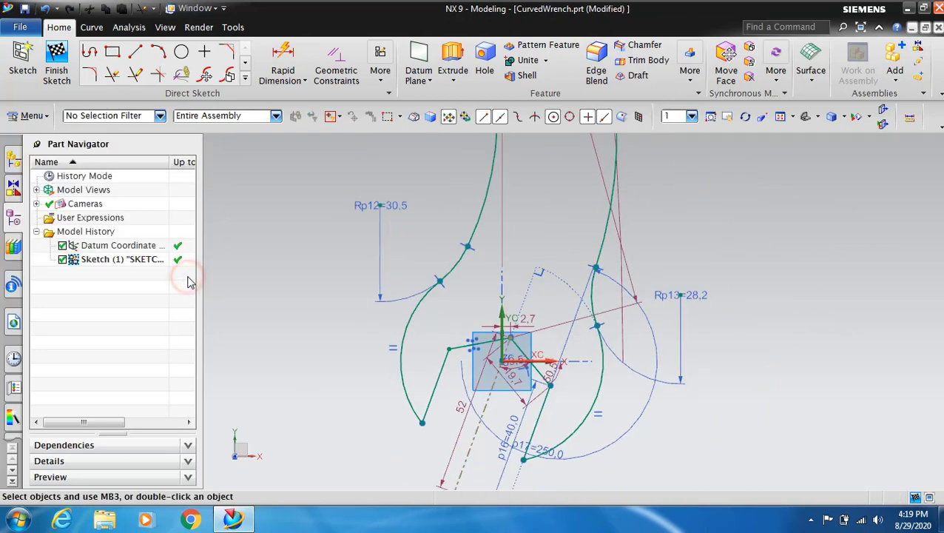
# Step: Finish the sketch and fit the whole wrench outline in view
pyautogui.moveTo(326, 381)
pyautogui.mouseDown(button='middle')
pyautogui.moveTo(309, 268)
pyautogui.moveTo(386, 309)
pyautogui.mouseUp(button='middle')
pyautogui.click(69, 65)
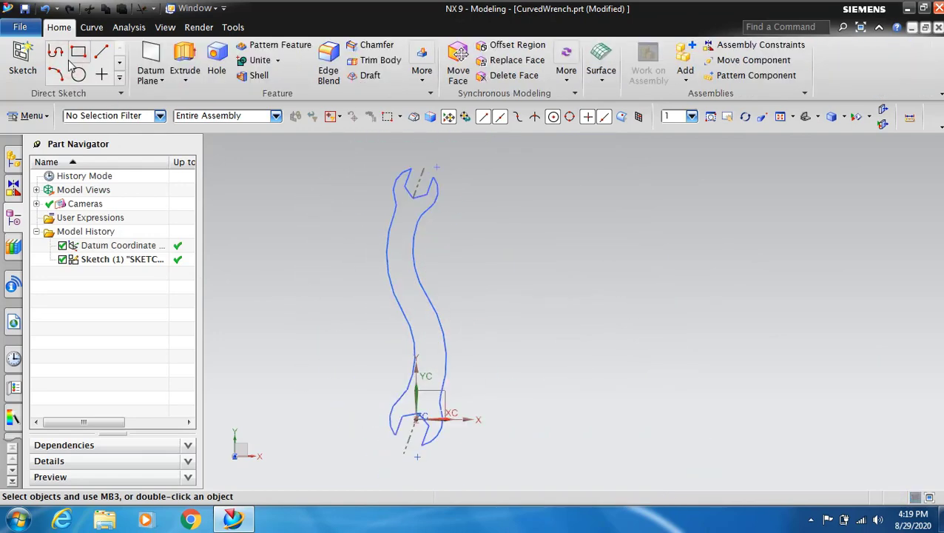
pyautogui.click(778, 118)
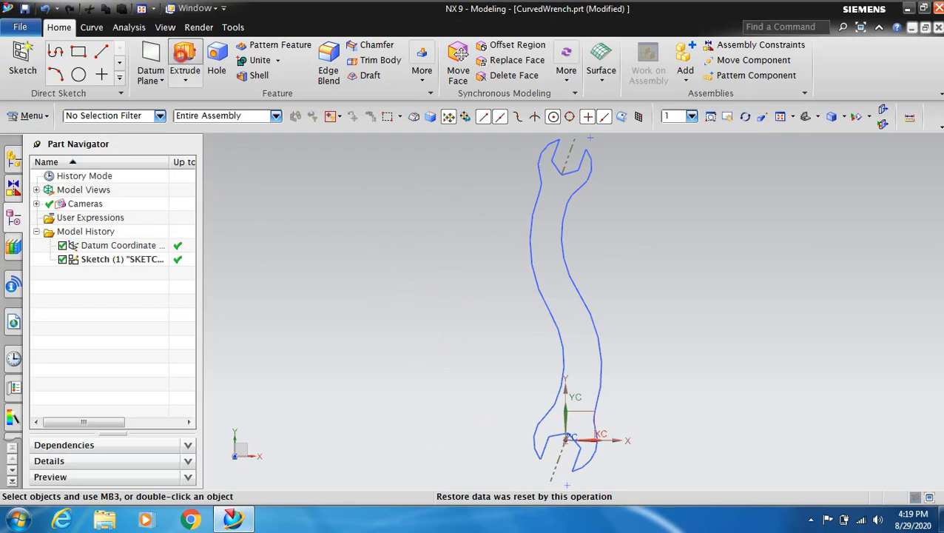
# Step: Extrude the connected wrench outline symmetrically, 5 mm each side, into a solid
pyautogui.click(185, 59)
pyautogui.click(536, 255)
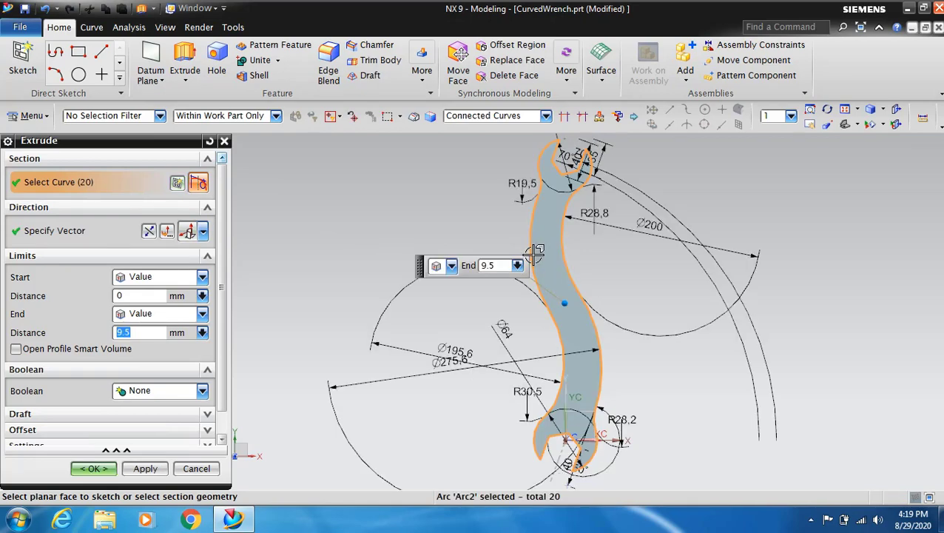
pyautogui.click(202, 277)
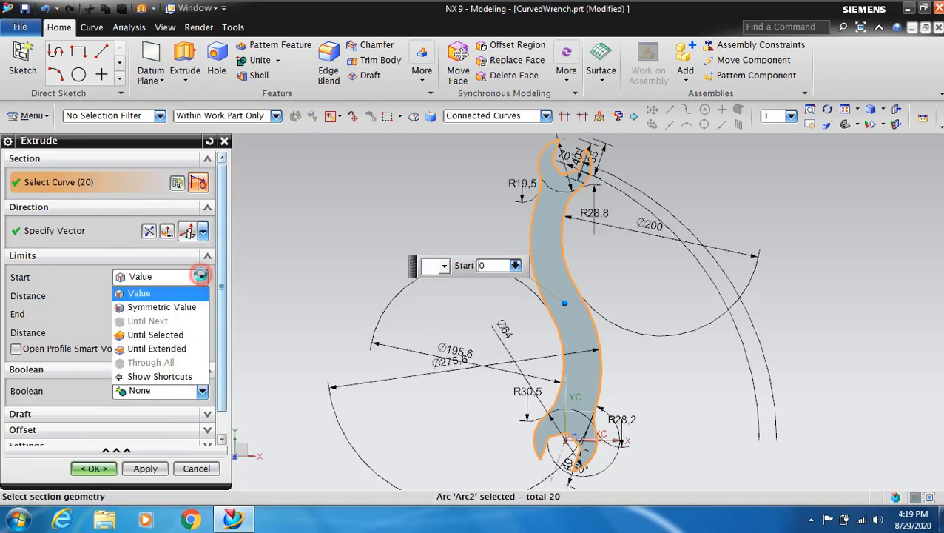
pyautogui.click(163, 306)
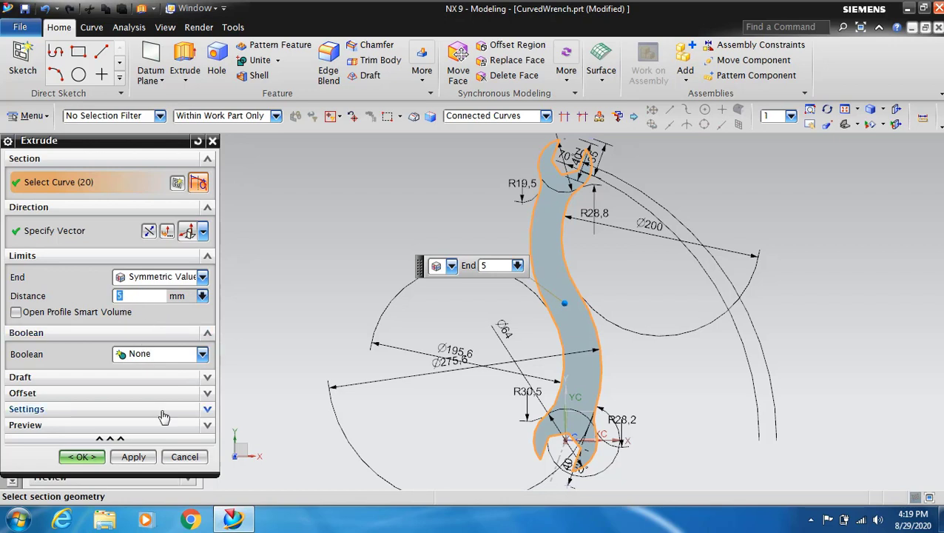
pyautogui.click(134, 457)
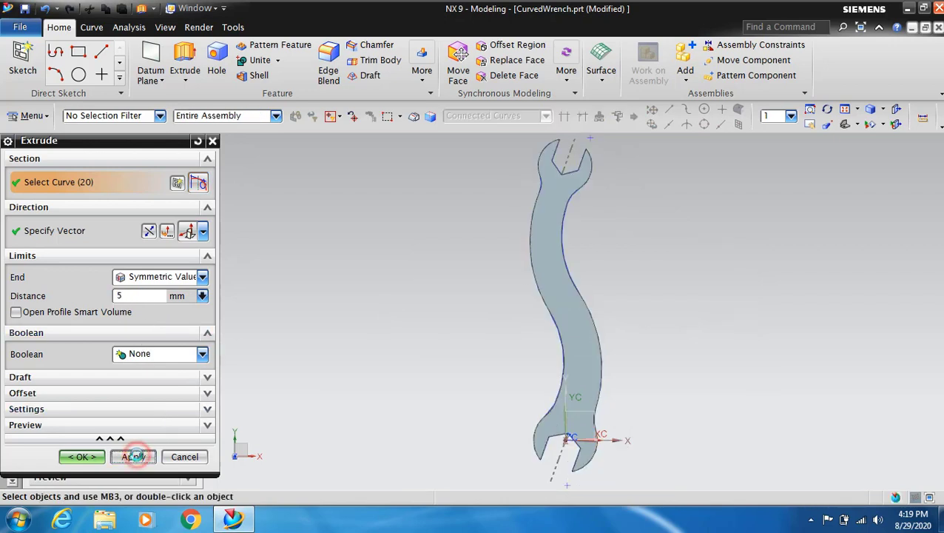
pyautogui.click(197, 456)
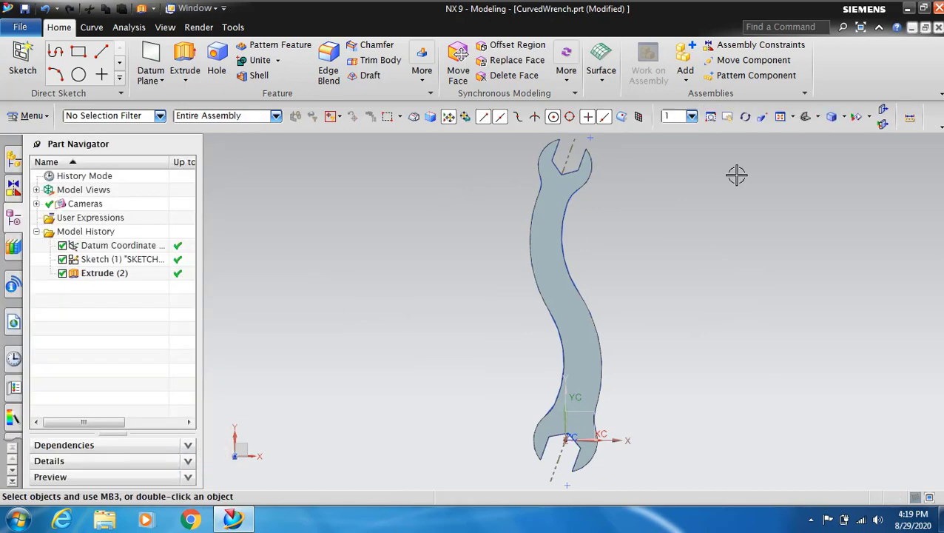
# Step: Orbit to inspect the solid, then hide all sketches with Show and Hide
pyautogui.click(746, 118)
pyautogui.moveTo(676, 318)
pyautogui.mouseDown()
pyautogui.moveTo(634, 303)
pyautogui.moveTo(578, 338)
pyautogui.mouseUp()
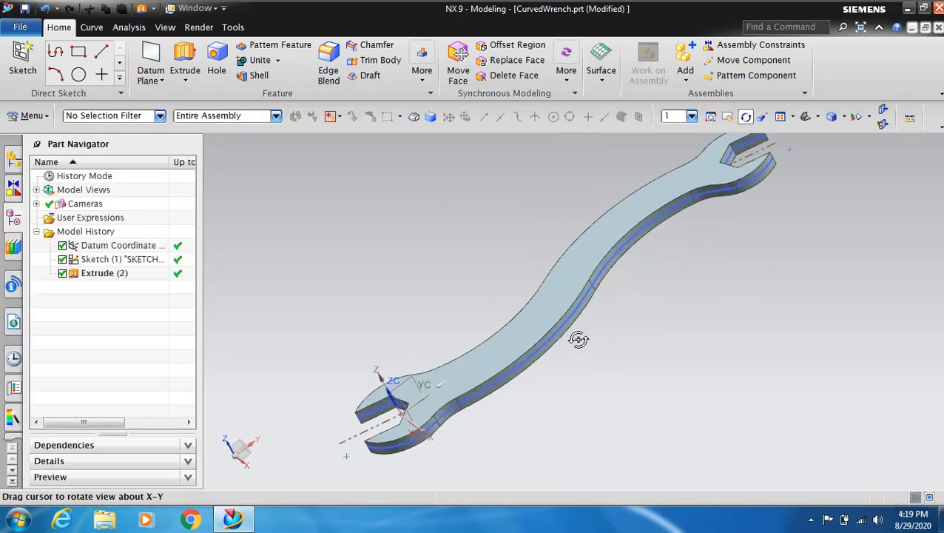
pyautogui.click(748, 121)
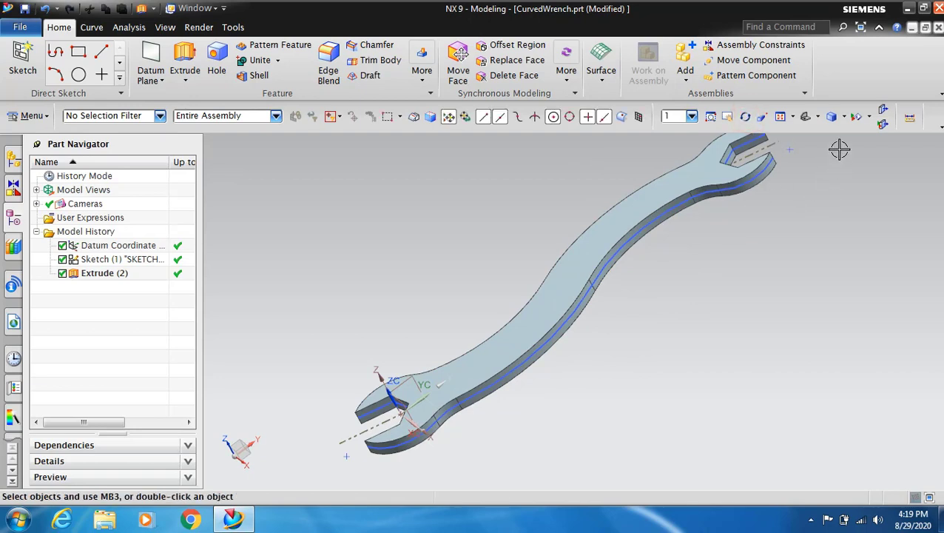
pyautogui.click(856, 120)
pyautogui.click(203, 244)
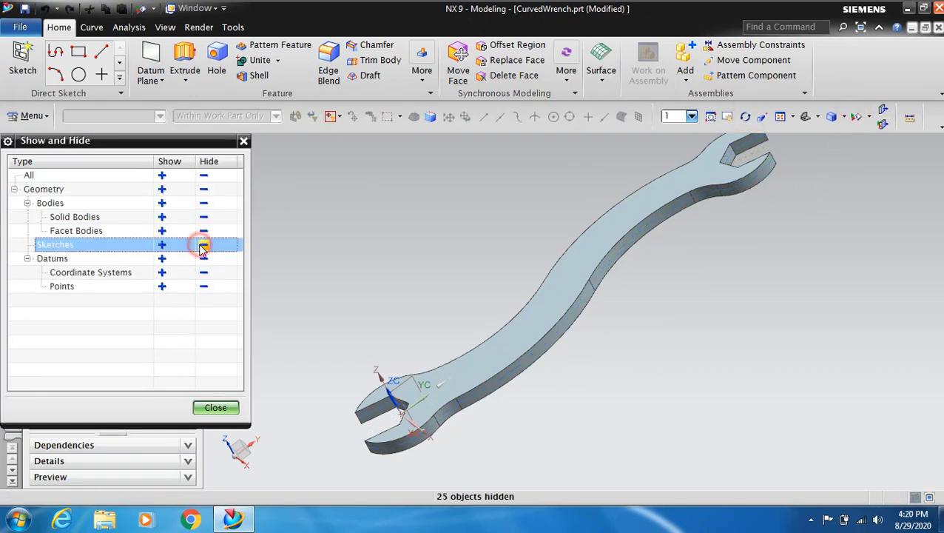
pyautogui.click(216, 407)
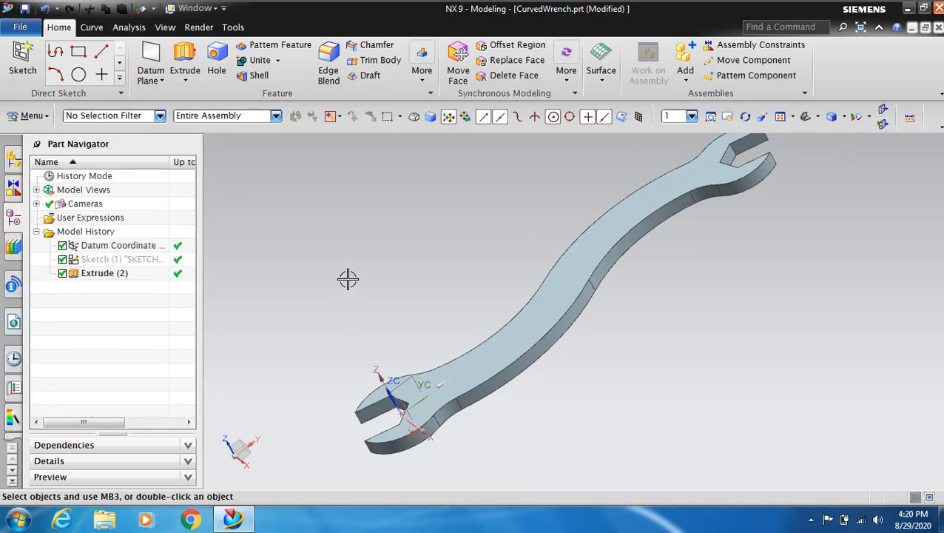
pyautogui.scroll(1, 345, 310)
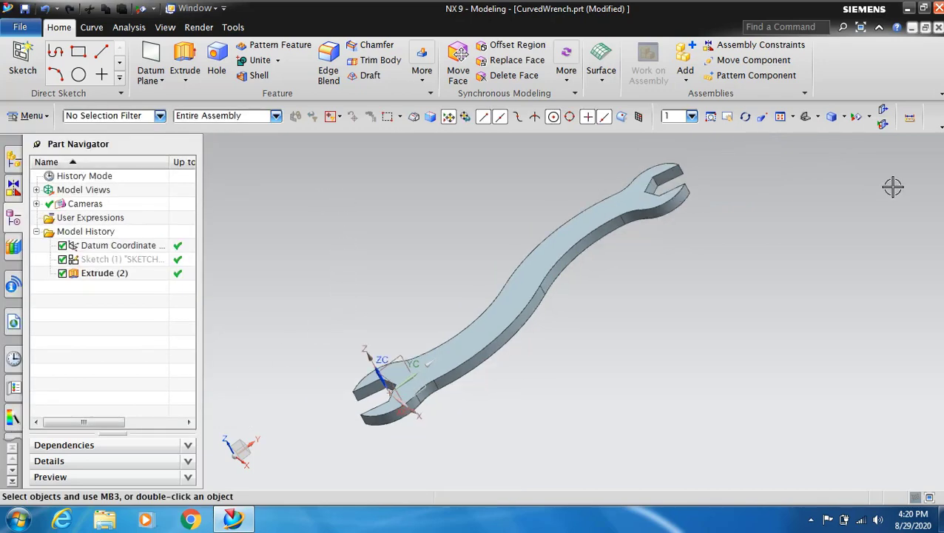
# Step: Switch the view to the Top orientation
pyautogui.click(819, 118)
pyautogui.click(826, 136)
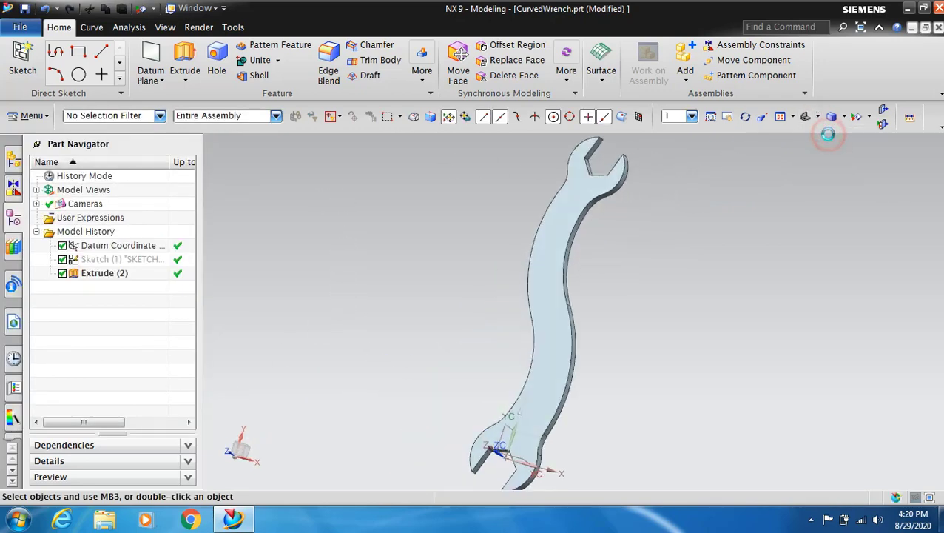
pyautogui.scroll(-2, 658, 296)
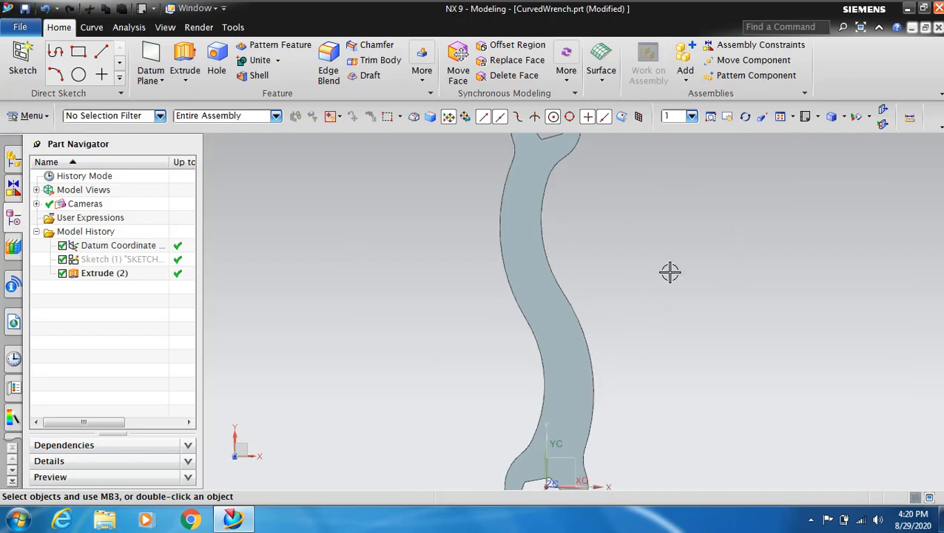
pyautogui.scroll(2, 671, 270)
# Step: Start a new sketch on the XY plane and circle the origin wrench head's outer edge
pyautogui.click(24, 74)
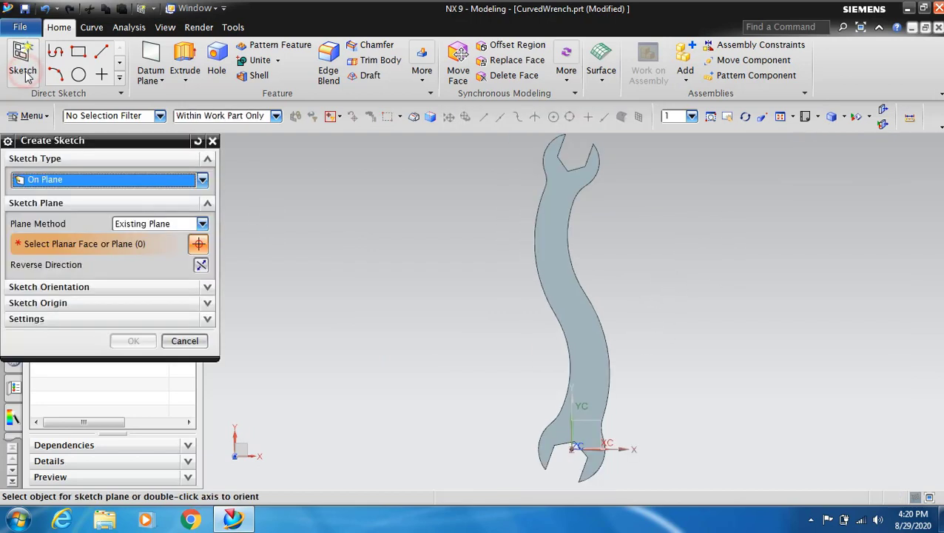
pyautogui.click(600, 432)
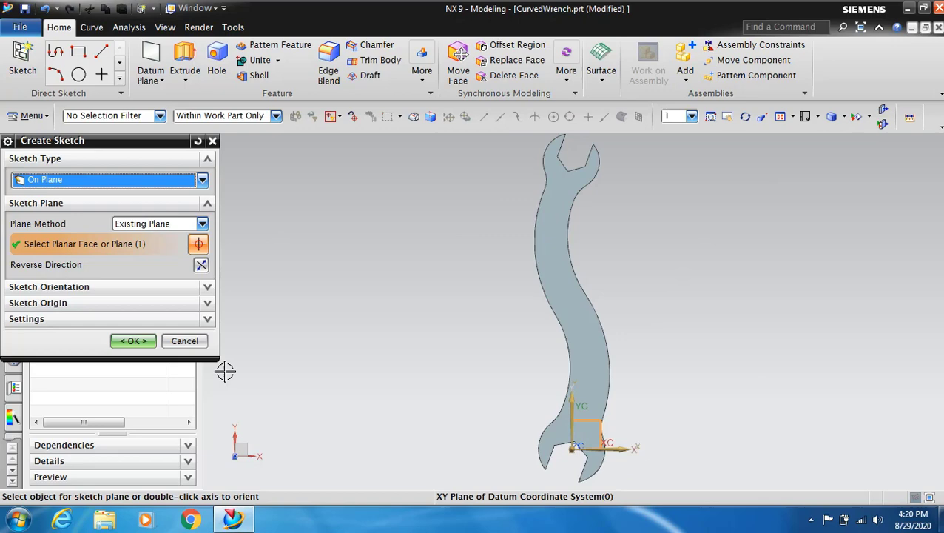
pyautogui.click(135, 341)
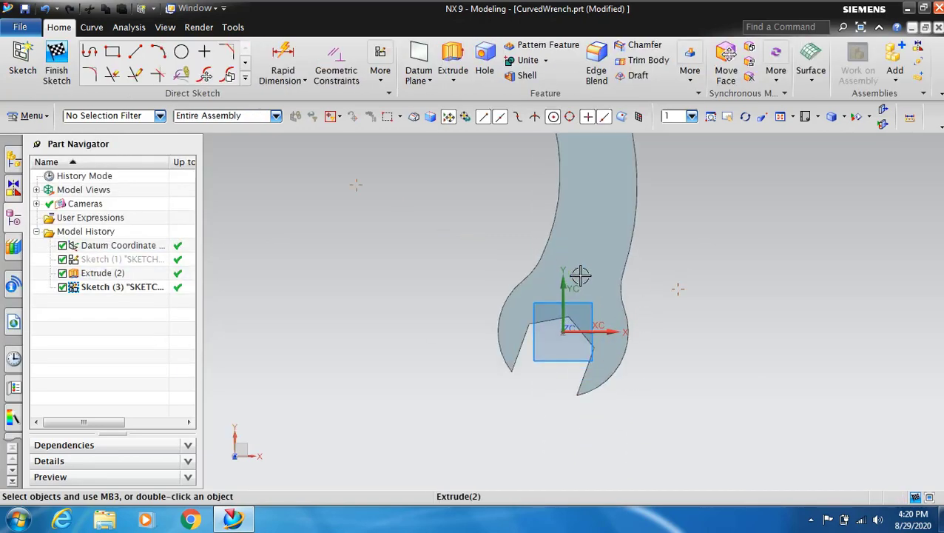
pyautogui.click(182, 53)
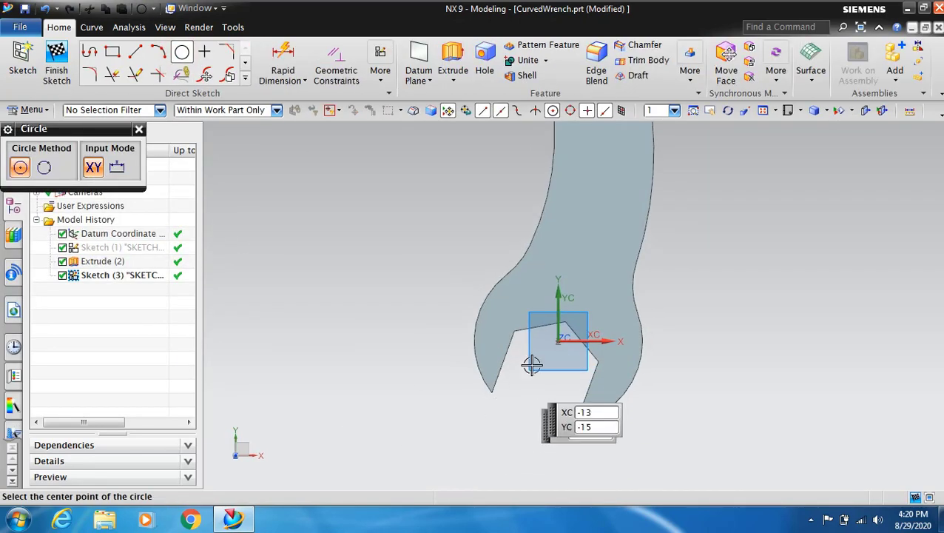
pyautogui.click(558, 340)
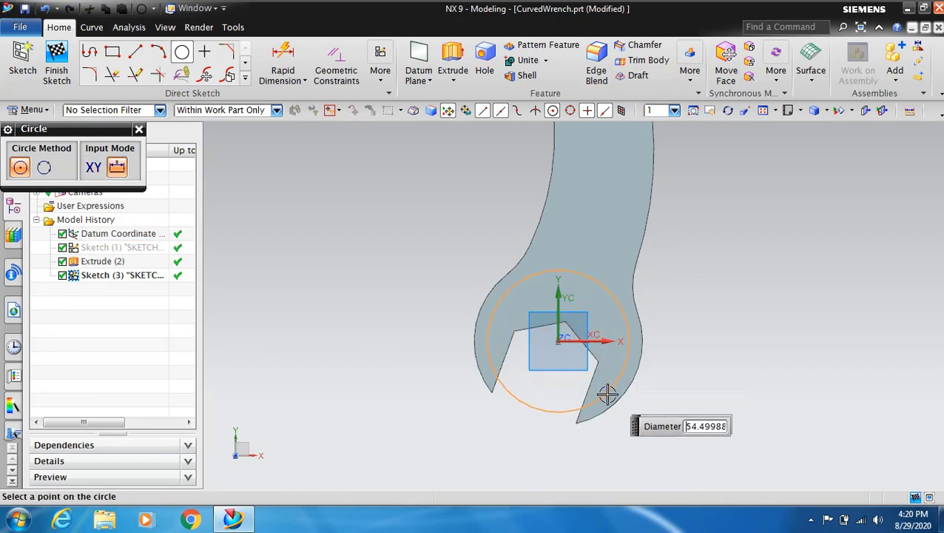
pyautogui.click(574, 422)
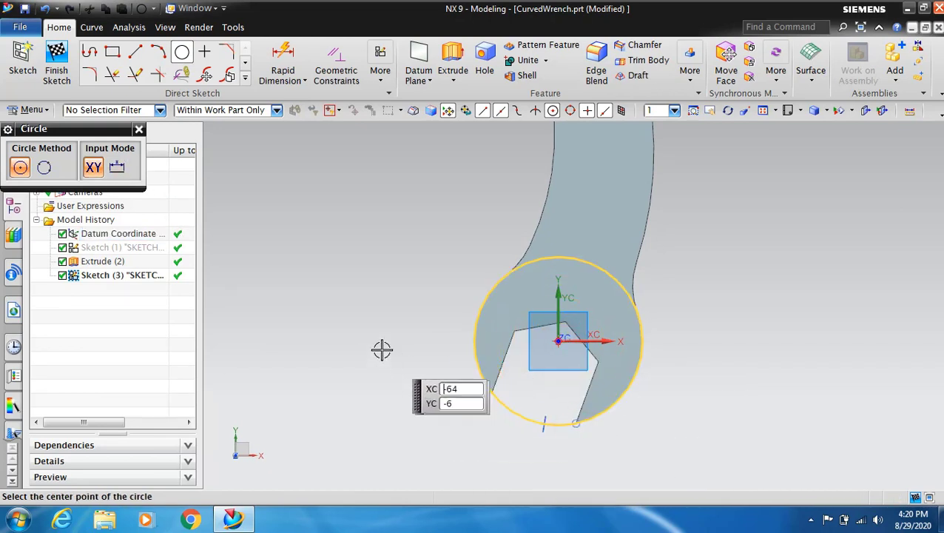
pyautogui.scroll(-2, 450, 431)
pyautogui.scroll(-2, 450, 323)
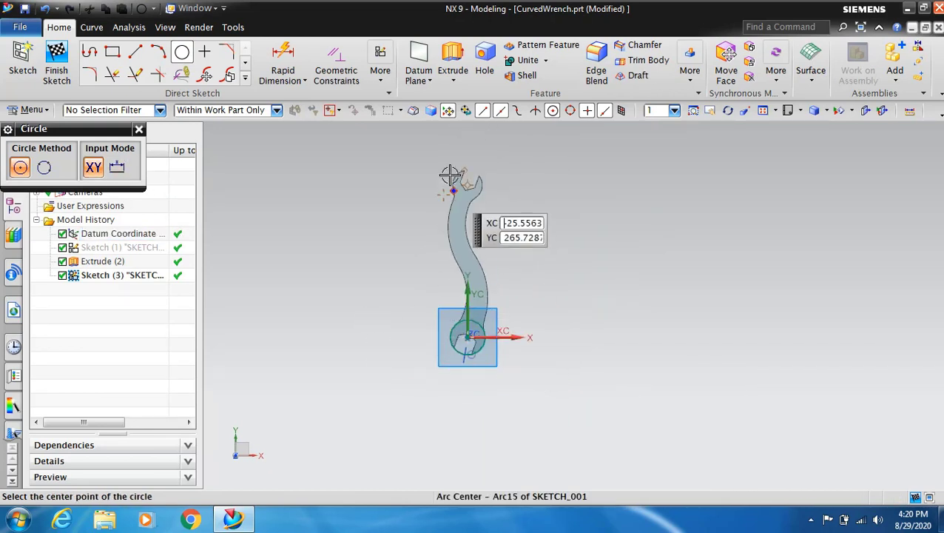
pyautogui.scroll(2, 473, 131)
pyautogui.scroll(2, 473, 186)
pyautogui.scroll(1, 443, 172)
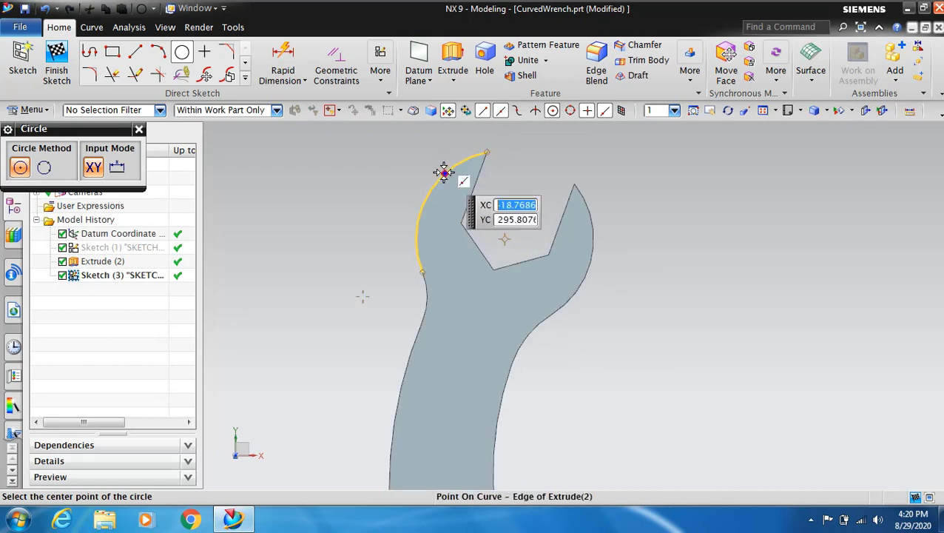
# Step: Draw a matching diameter-64 circle around the other wrench head and start Project Curve
pyautogui.click(505, 241)
pyautogui.click(487, 153)
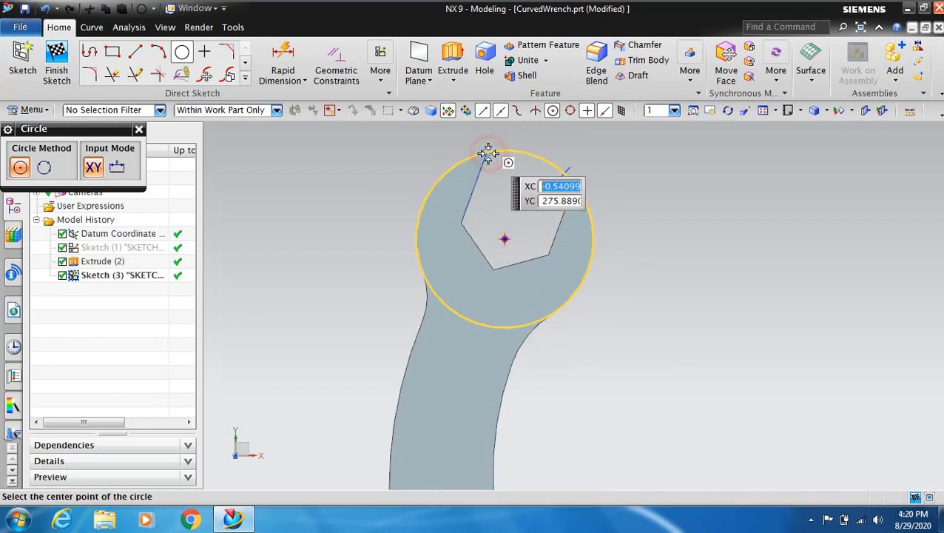
pyautogui.scroll(-2, 370, 261)
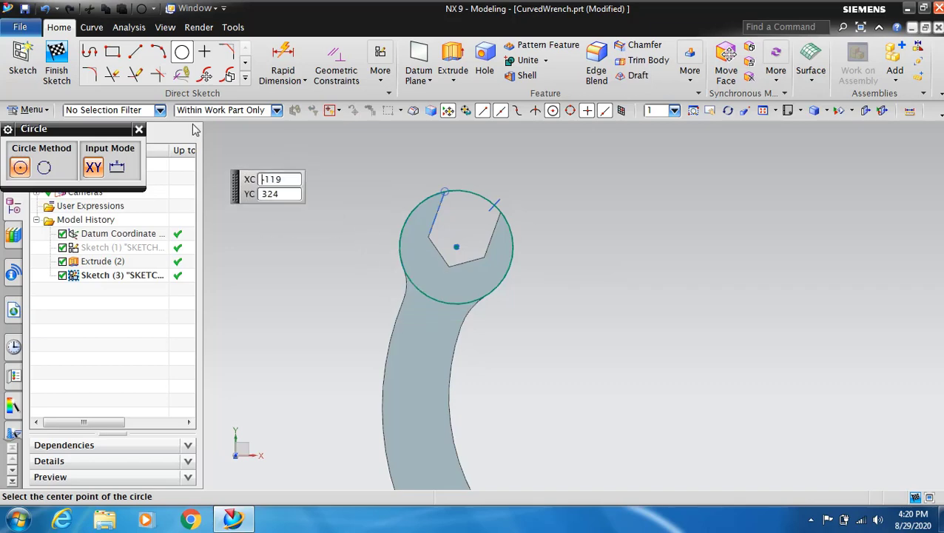
pyautogui.click(246, 69)
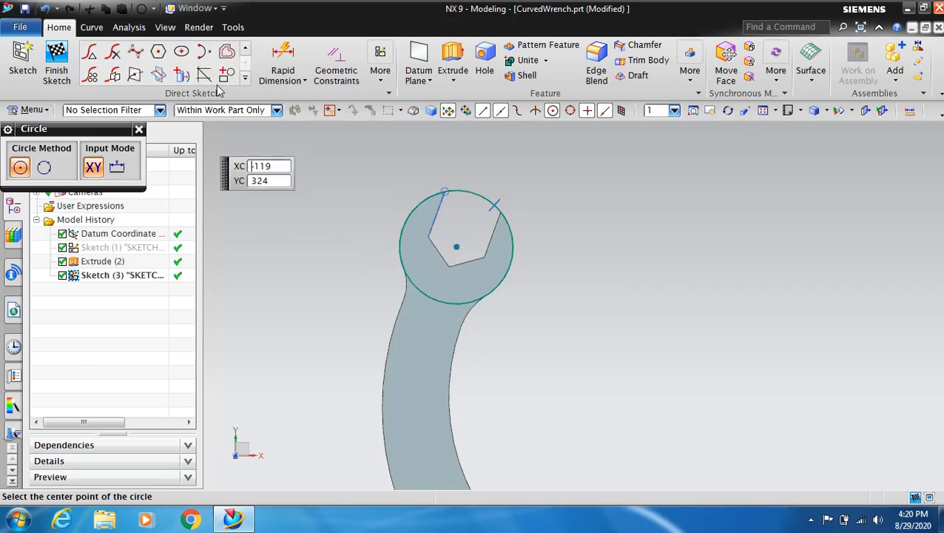
pyautogui.click(182, 76)
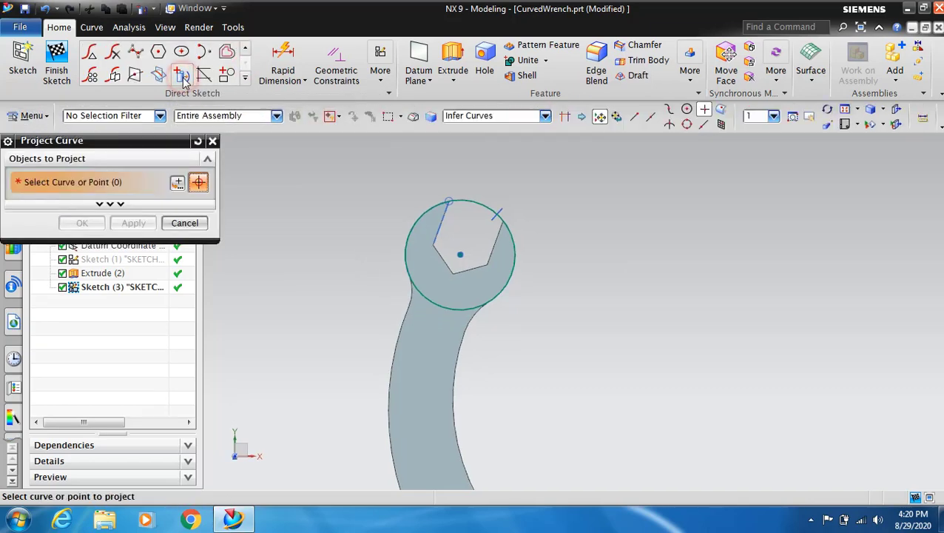
# Step: Pick the four jaw-opening edges of the top wrench head for projection
pyautogui.click(437, 235)
pyautogui.click(444, 260)
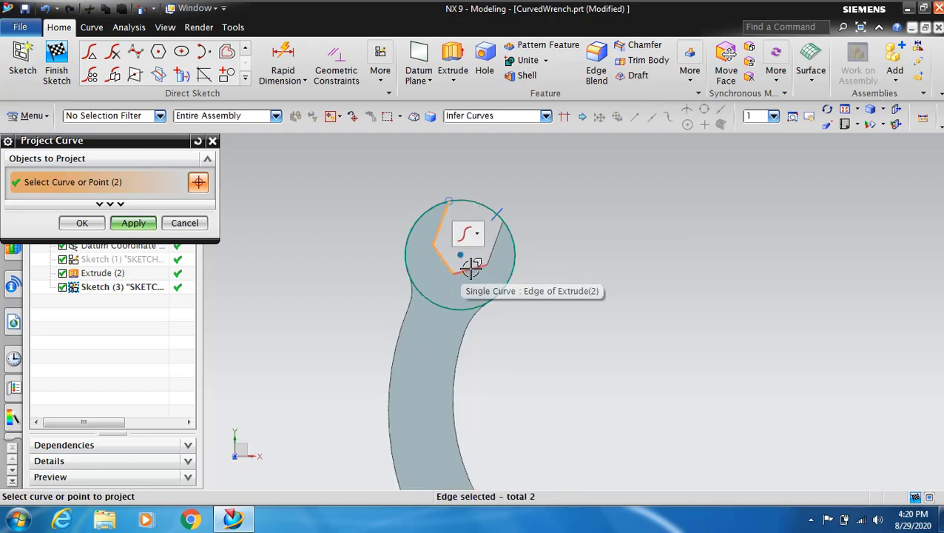
pyautogui.click(470, 268)
pyautogui.click(494, 243)
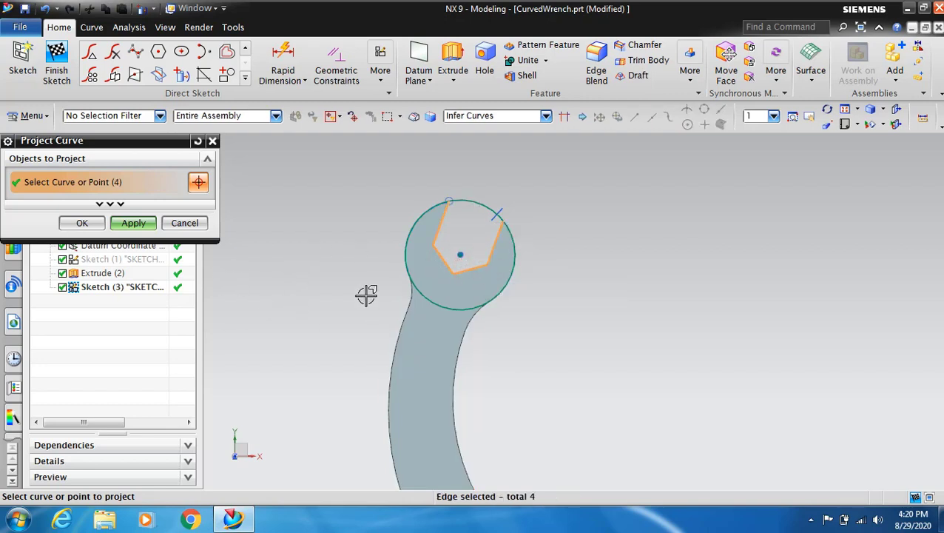
# Step: Add the four bottom-head jaw edges and project all of them into Sketch (3)
pyautogui.scroll(5, 366, 333)
pyautogui.scroll(-2, 381, 474)
pyautogui.scroll(-3, 390, 438)
pyautogui.scroll(-2, 393, 365)
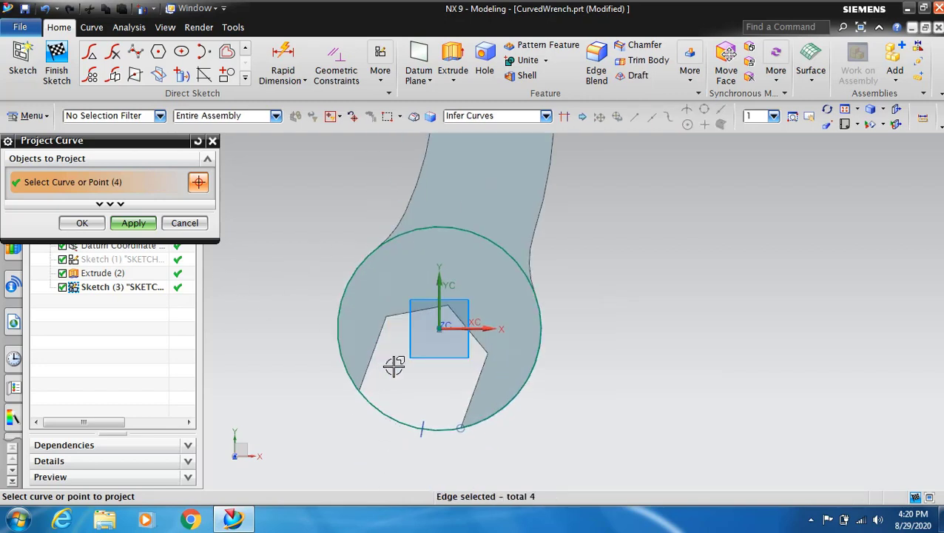
pyautogui.click(370, 354)
pyautogui.click(410, 311)
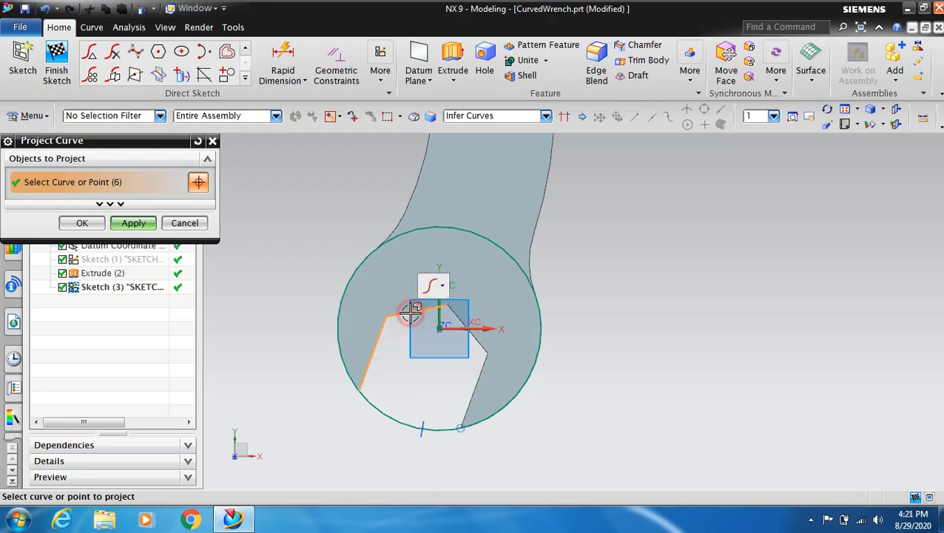
pyautogui.click(471, 337)
pyautogui.click(477, 378)
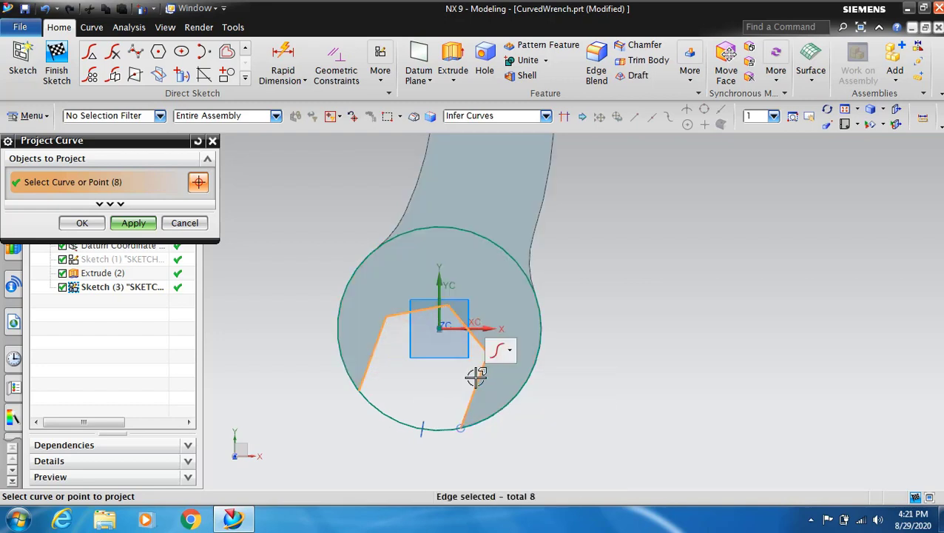
pyautogui.click(146, 227)
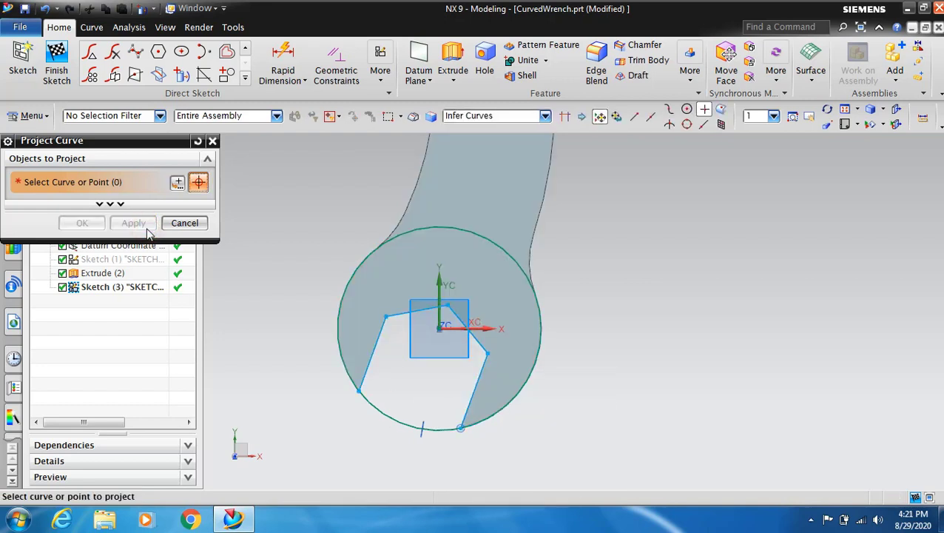
pyautogui.click(185, 224)
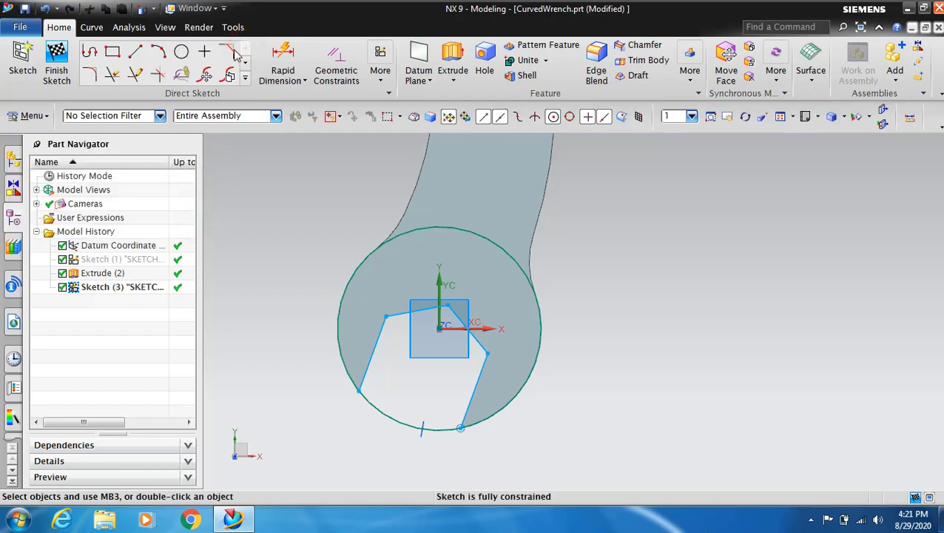
# Step: Quick Trim the circle arcs crossing the bottom and top jaw openings
pyautogui.click(112, 74)
pyautogui.click(390, 420)
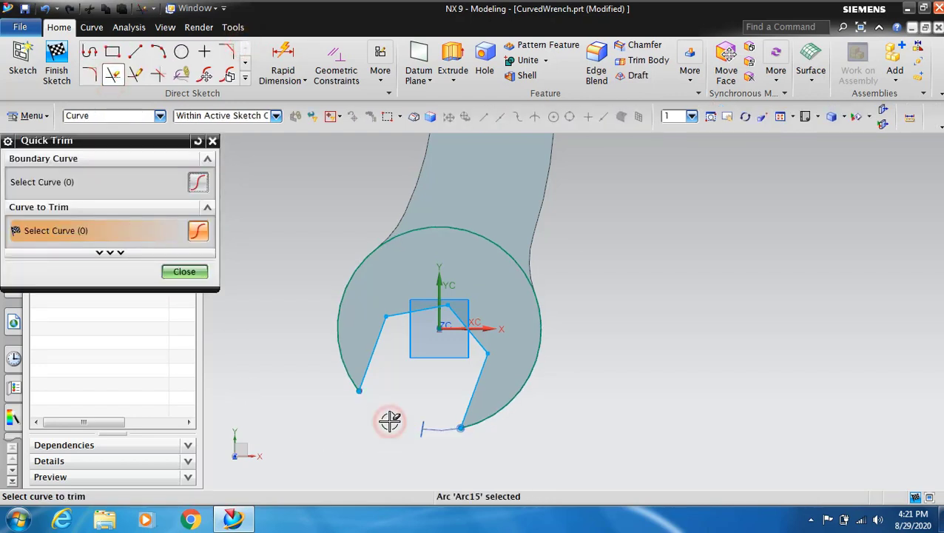
pyautogui.scroll(4, 605, 438)
pyautogui.scroll(4, 617, 386)
pyautogui.scroll(-4, 596, 217)
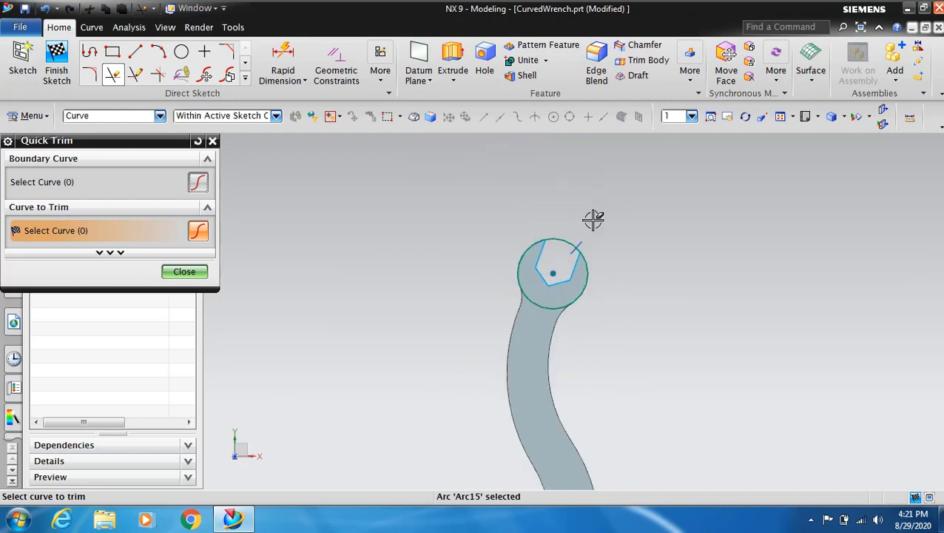
pyautogui.scroll(-3, 537, 261)
pyautogui.click(537, 261)
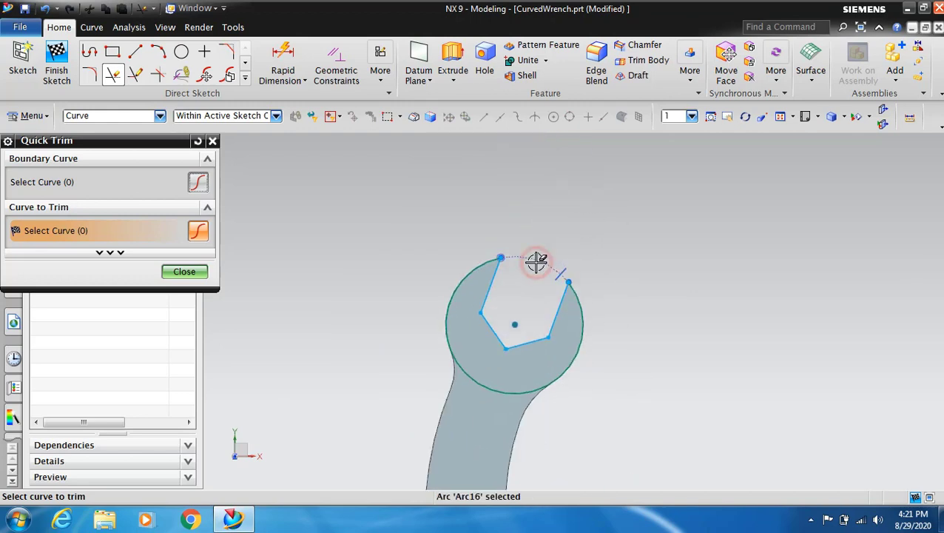
pyautogui.click(190, 273)
# Step: Finish Sketch (3), then fit and orbit the wrench into a 3-D view
pyautogui.scroll(3, 426, 259)
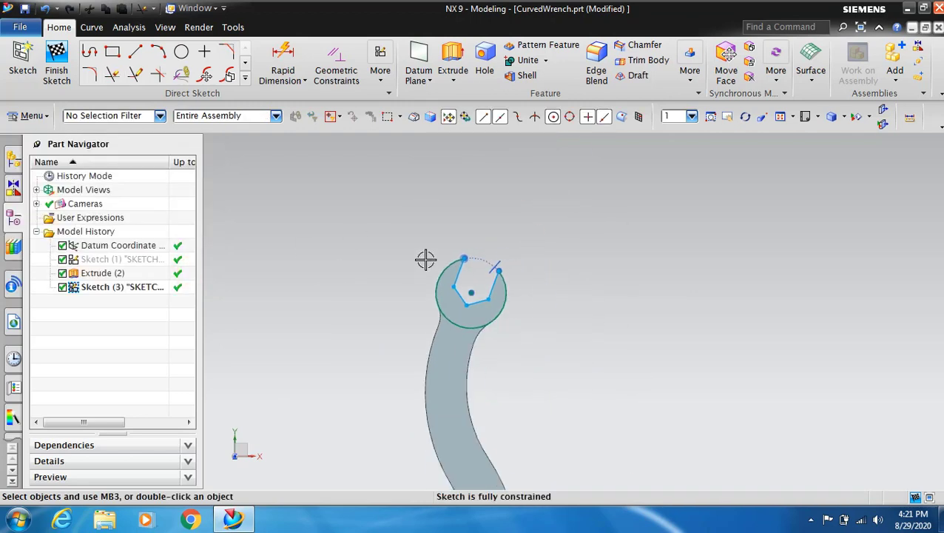
pyautogui.click(65, 58)
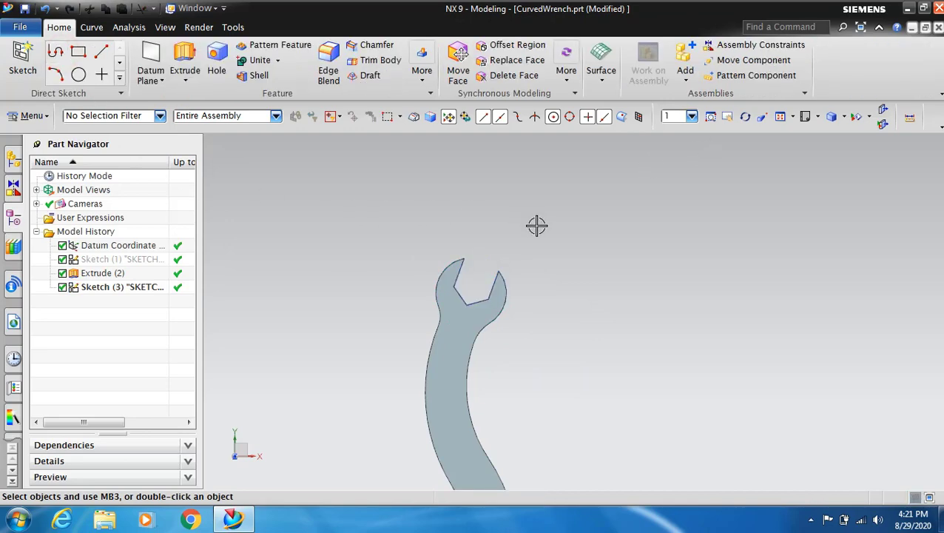
pyautogui.scroll(3, 549, 266)
pyautogui.click(782, 118)
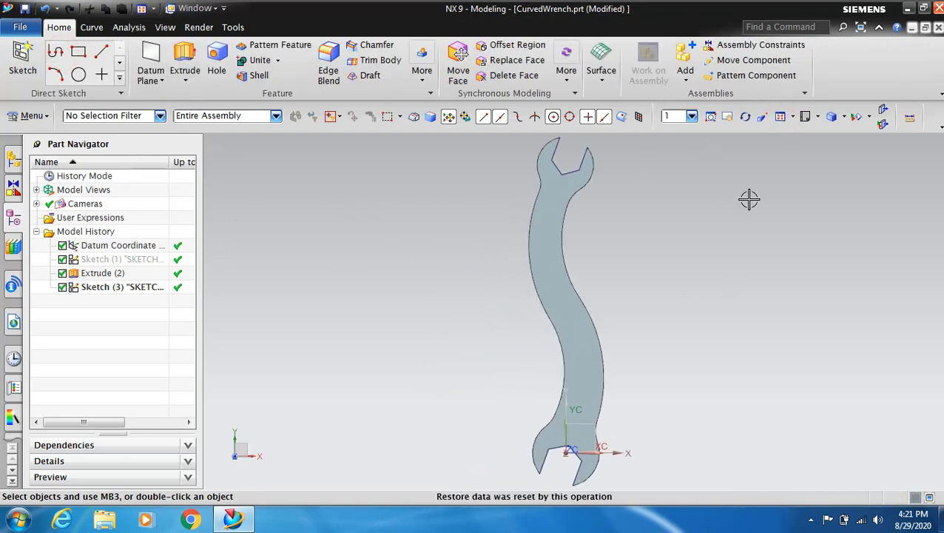
pyautogui.click(746, 119)
pyautogui.moveTo(700, 292); pyautogui.dragTo(648, 281)
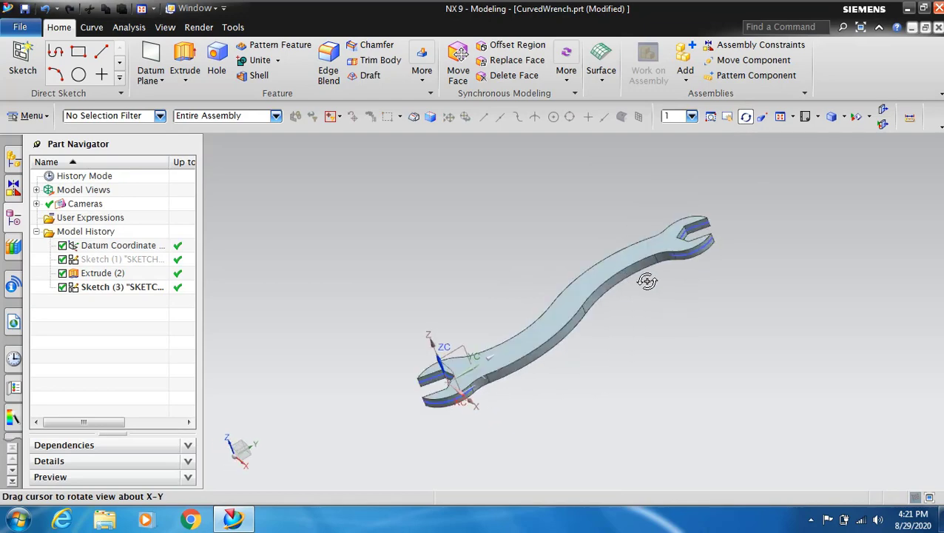
pyautogui.moveTo(528, 393); pyautogui.dragTo(579, 412)
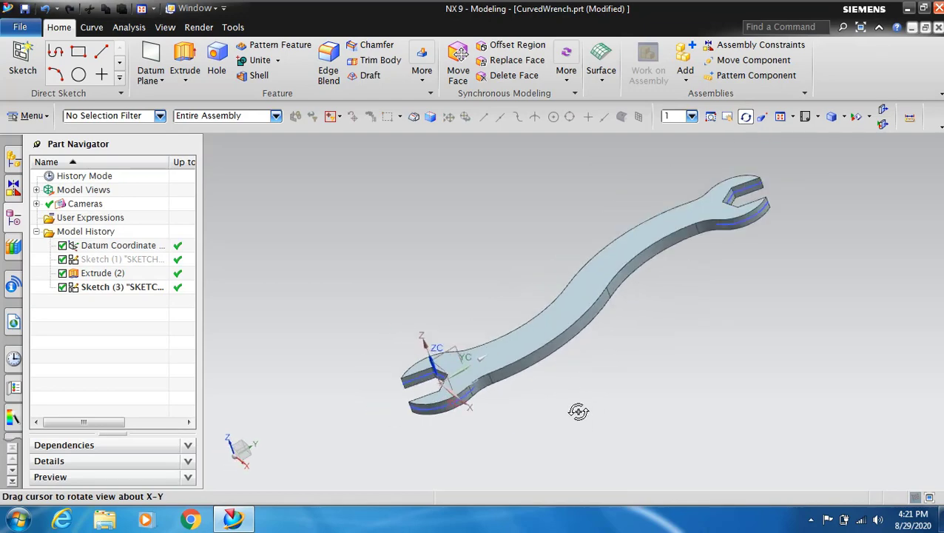
pyautogui.click(745, 117)
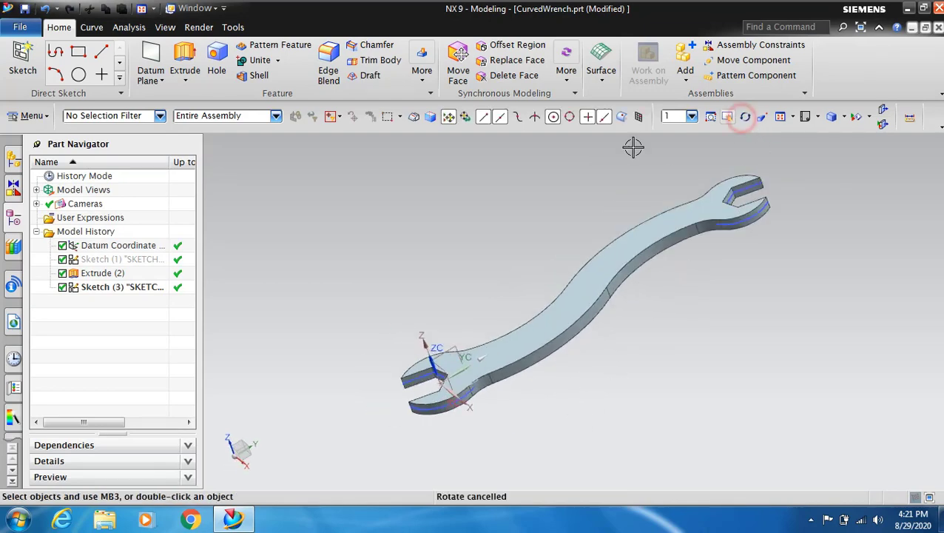
# Step: Start an extrusion and select both head profiles from Sketch (3)
pyautogui.click(185, 53)
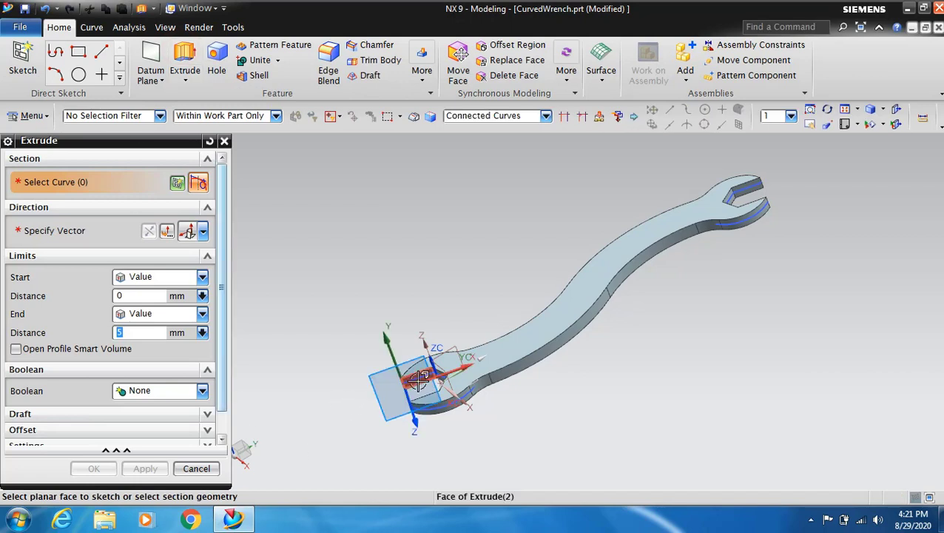
pyautogui.moveTo(418, 379); pyautogui.dragTo(432, 363, button='middle')
pyautogui.moveTo(453, 396); pyautogui.dragTo(461, 410, button='middle')
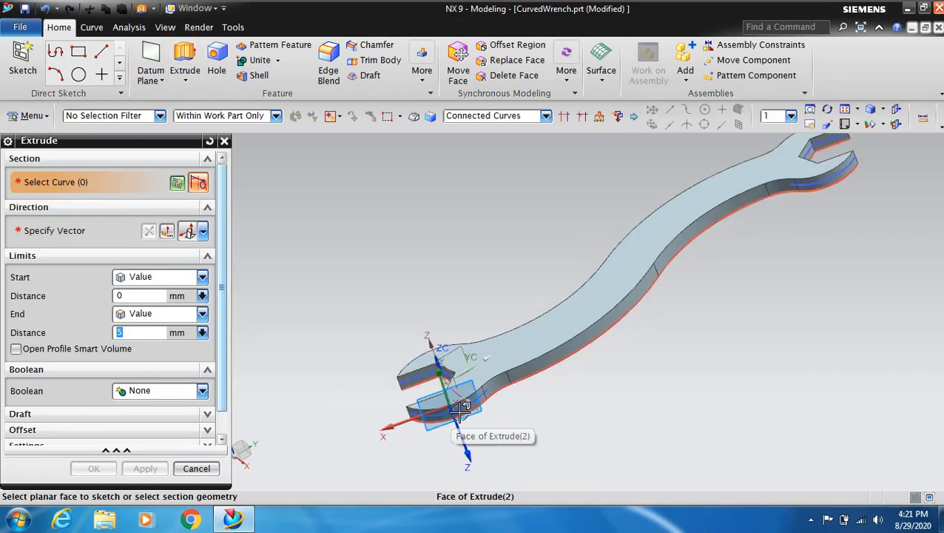
pyautogui.click(457, 350)
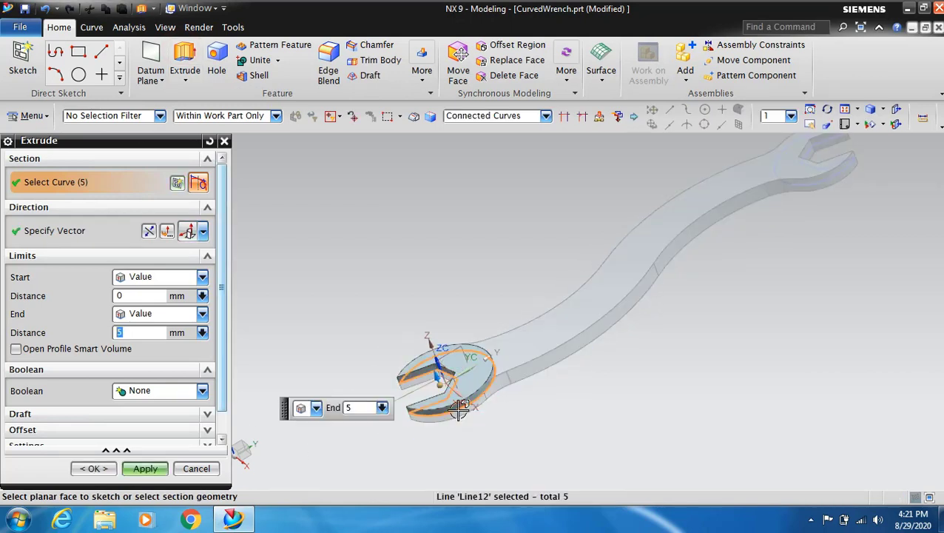
pyautogui.click(841, 175)
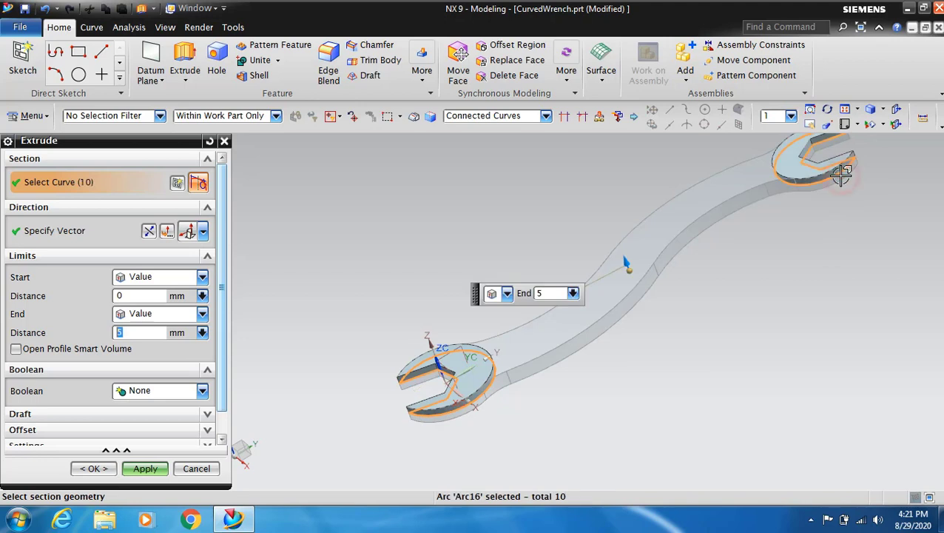
# Step: Extrude the head profiles symmetrically 9.5 mm and unite them with the wrench body
pyautogui.click(201, 277)
pyautogui.click(182, 306)
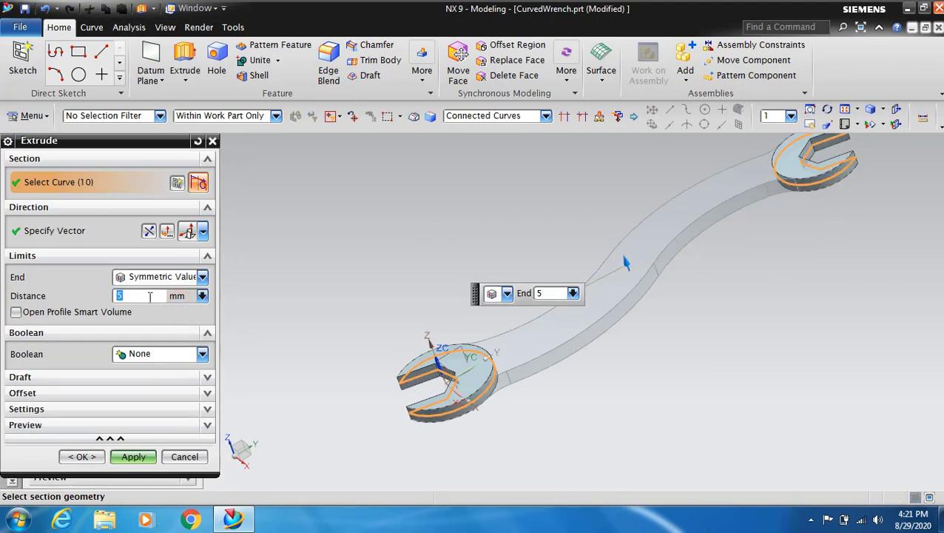
pyautogui.write('9.5')
pyautogui.press('Return')
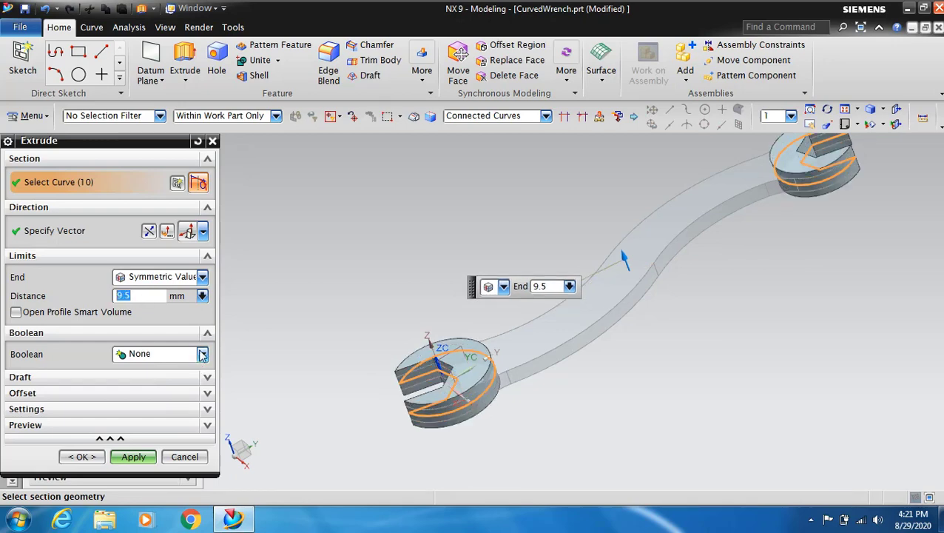
pyautogui.click(202, 354)
pyautogui.click(172, 381)
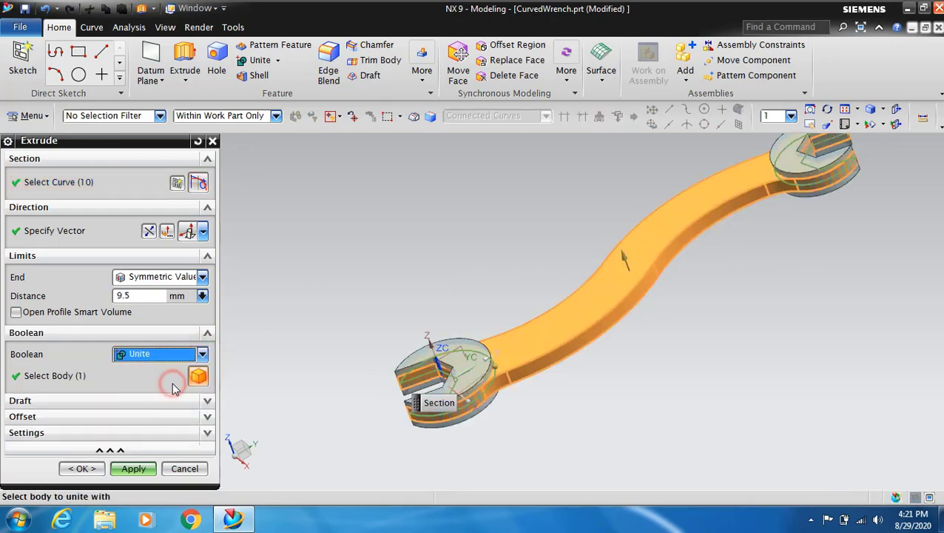
pyautogui.click(150, 472)
pyautogui.click(196, 468)
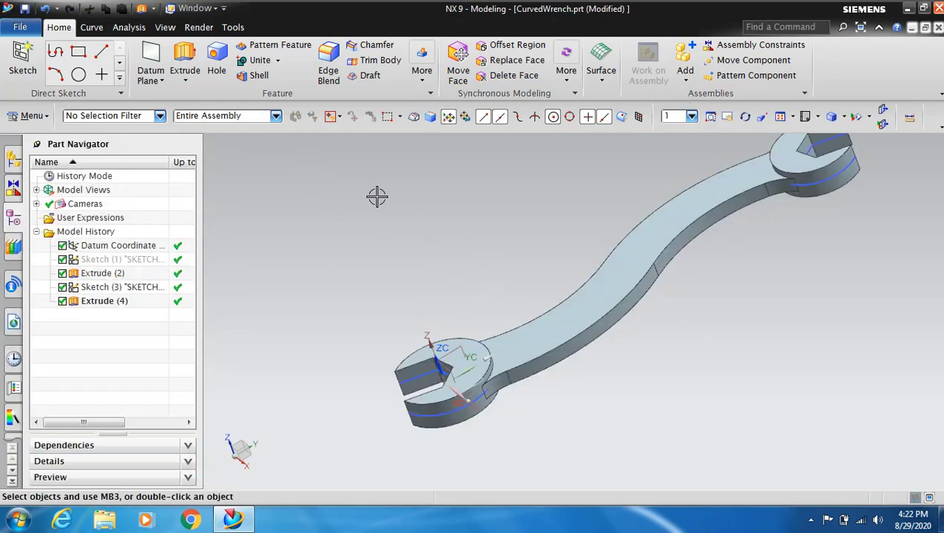
# Step: Hide all sketches so only the wrench solid is shown
pyautogui.click(858, 118)
pyautogui.click(204, 245)
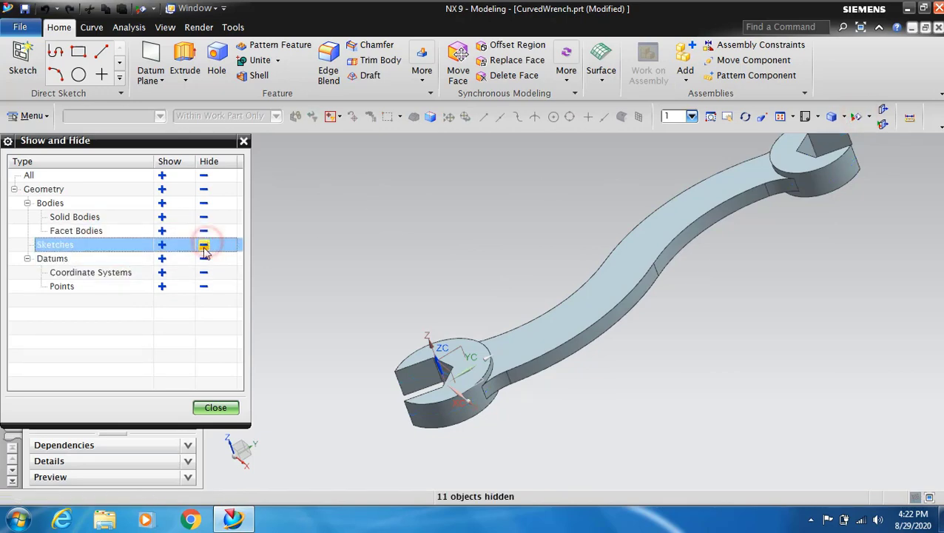
pyautogui.click(216, 408)
# Step: Orbit and zoom in on one head where it joins the curved handle
pyautogui.moveTo(550, 196)
pyautogui.mouseDown(button='middle')
pyautogui.moveTo(535, 253)
pyautogui.moveTo(599, 204)
pyautogui.moveTo(560, 219)
pyautogui.mouseUp(button='middle')
pyautogui.click(746, 118)
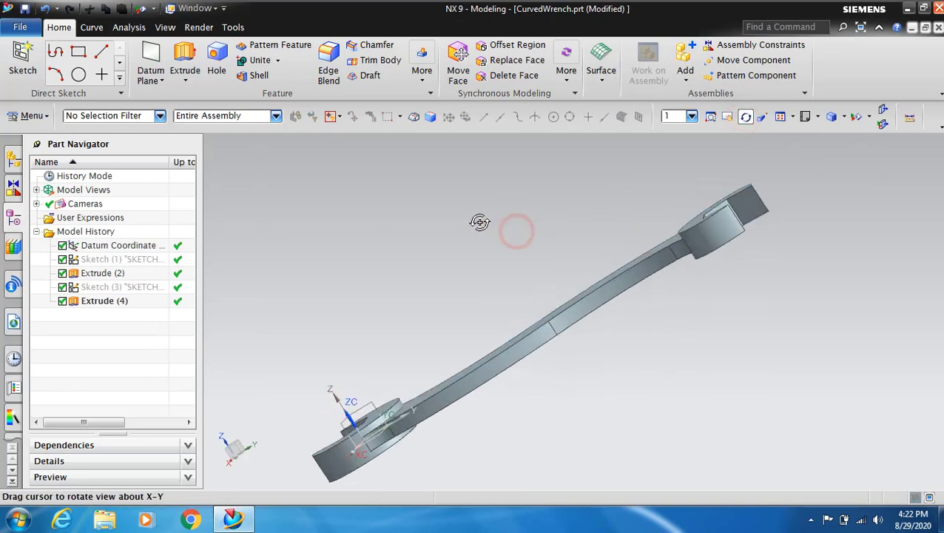
pyautogui.moveTo(516, 232); pyautogui.dragTo(487, 234)
pyautogui.scroll(3, 463, 259)
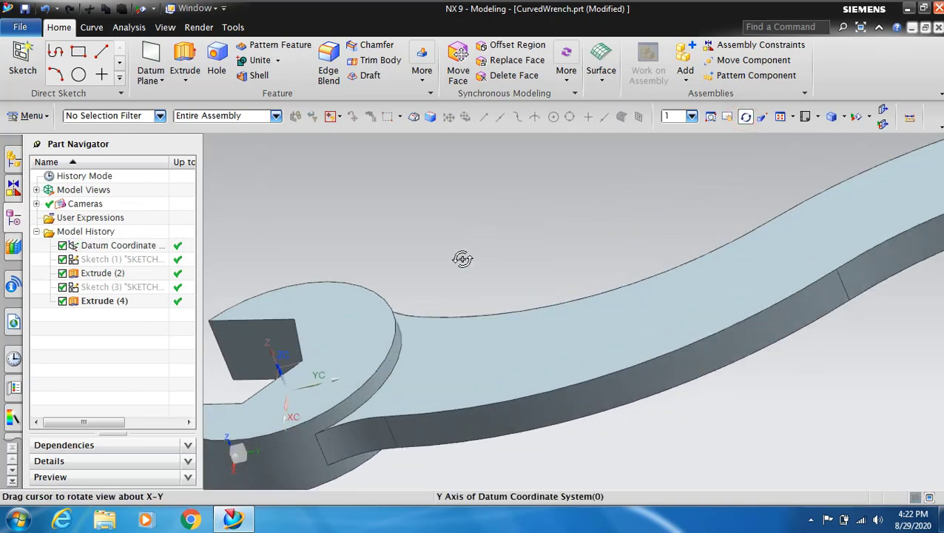
pyautogui.click(746, 117)
# Step: Start a 4.5 mm Edge Blend and pick the first three head-to-handle junction edges
pyautogui.click(335, 74)
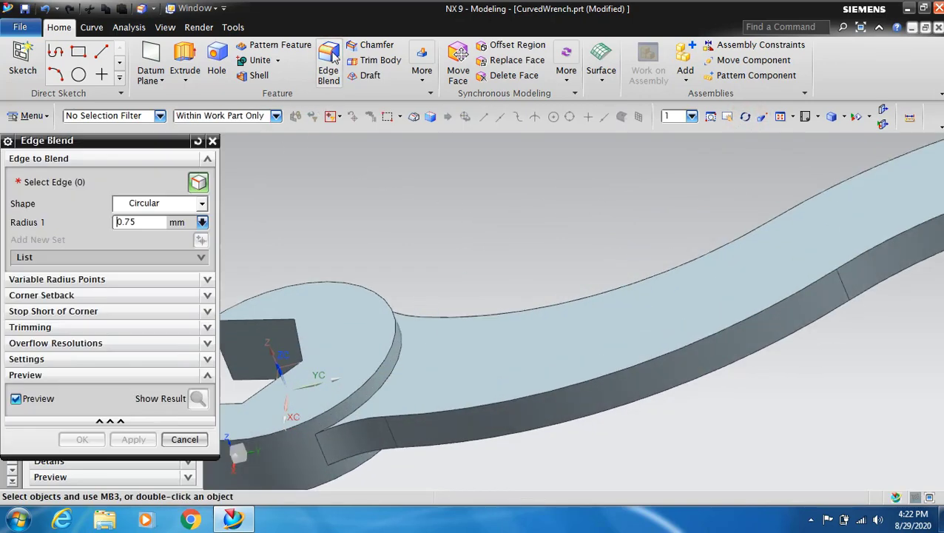
pyautogui.click(402, 361)
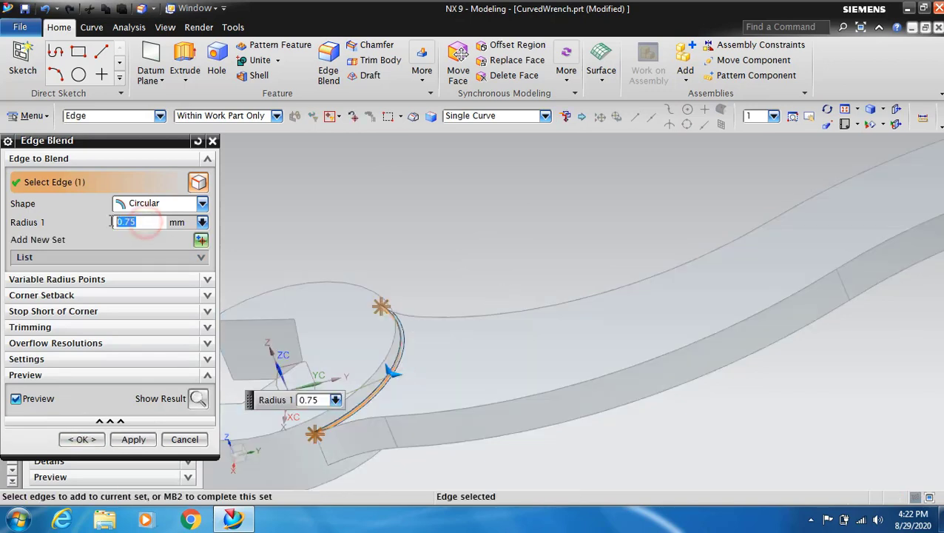
pyautogui.write('4.5')
pyautogui.press('Return')
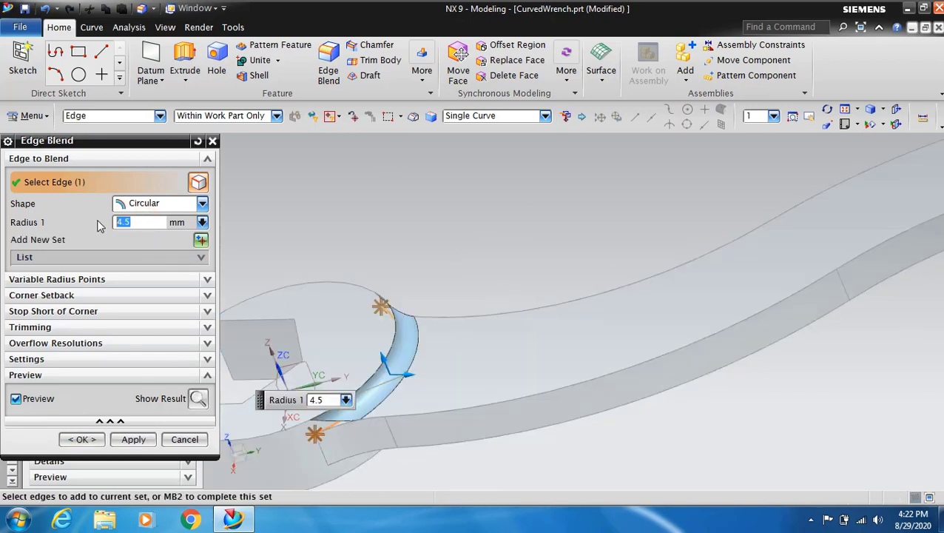
pyautogui.click(311, 443)
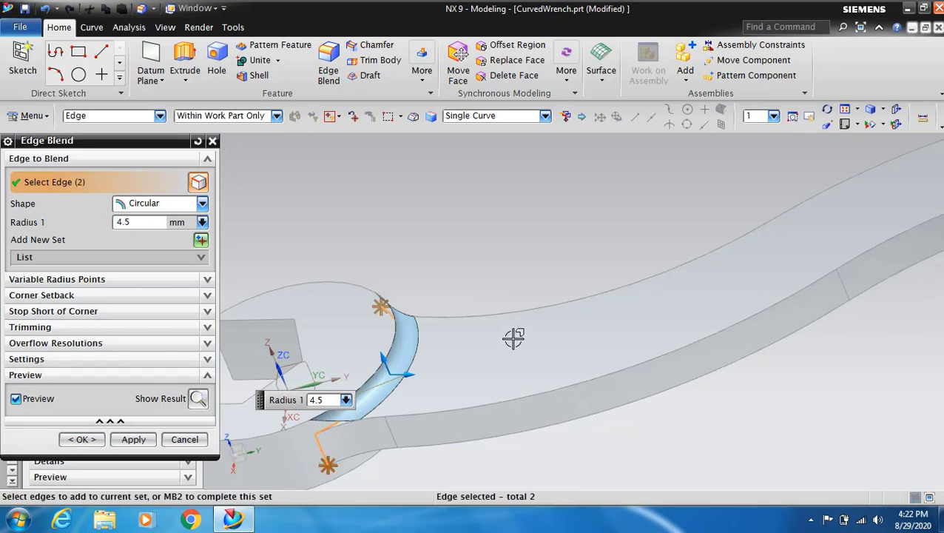
pyautogui.scroll(-2, 514, 338)
pyautogui.click(827, 109)
pyautogui.moveTo(608, 196)
pyautogui.mouseDown()
pyautogui.moveTo(454, 253)
pyautogui.moveTo(424, 241)
pyautogui.mouseUp()
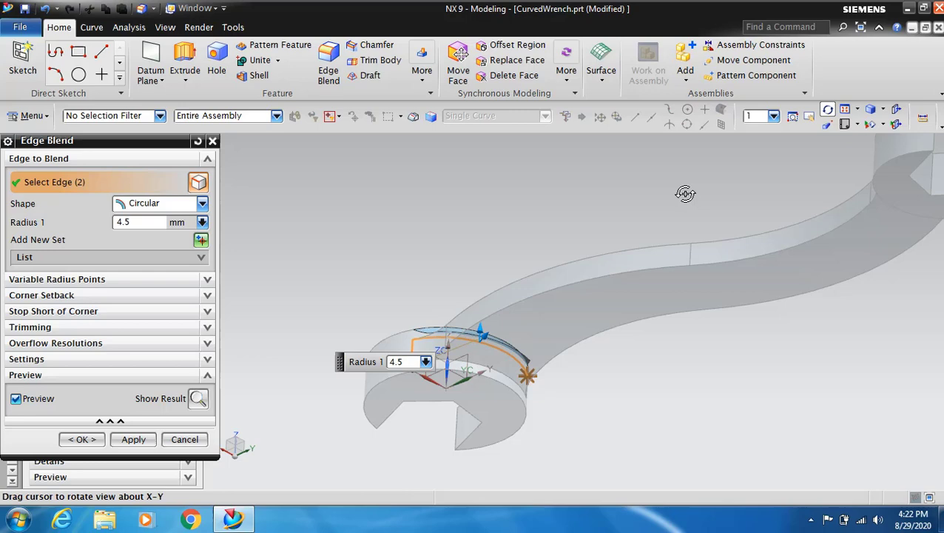
pyautogui.click(829, 110)
pyautogui.click(506, 391)
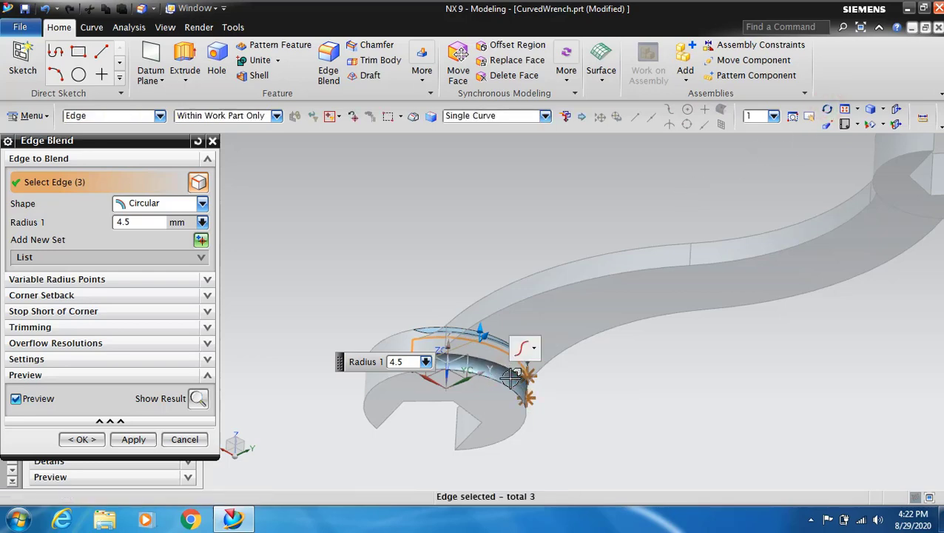
# Step: Add the fourth through sixth junction edges, including two at the other jaw
pyautogui.click(827, 109)
pyautogui.moveTo(666, 394); pyautogui.dragTo(798, 233)
pyautogui.scroll(3, 797, 233)
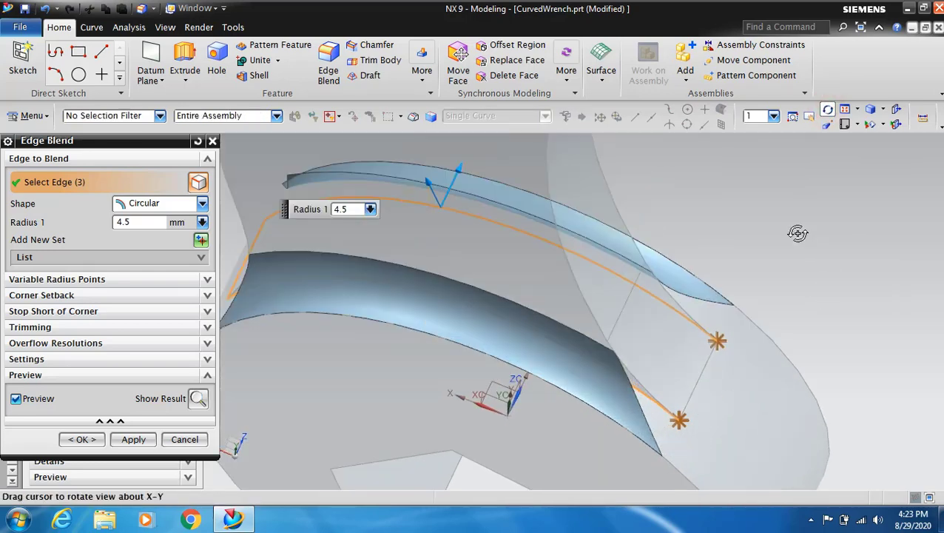
pyautogui.click(827, 109)
pyautogui.click(704, 370)
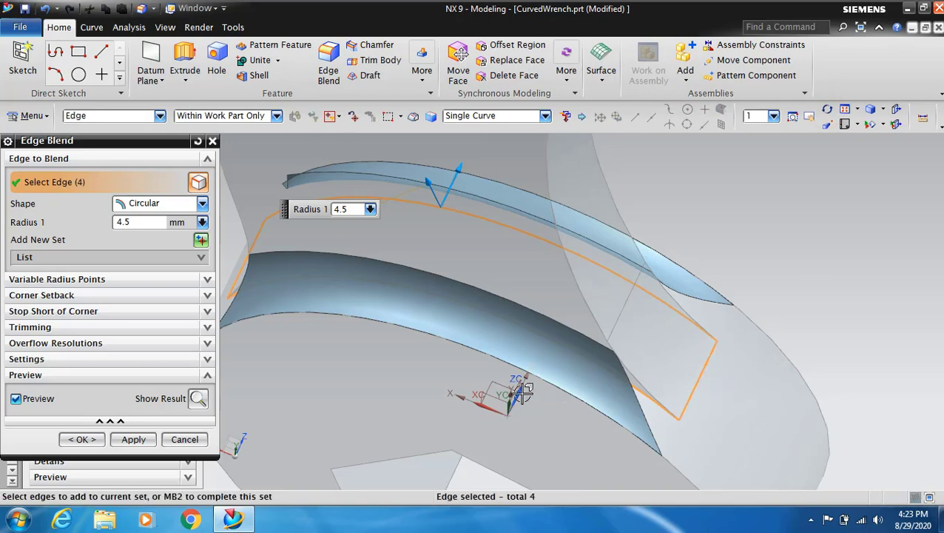
pyautogui.scroll(-5, 406, 346)
pyautogui.scroll(3, 598, 236)
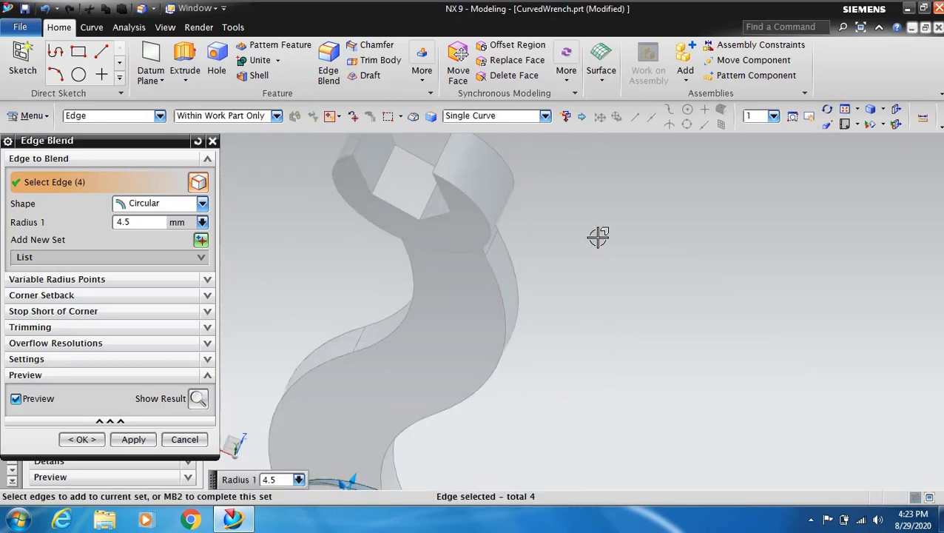
pyautogui.click(827, 110)
pyautogui.moveTo(676, 217); pyautogui.dragTo(283, 354)
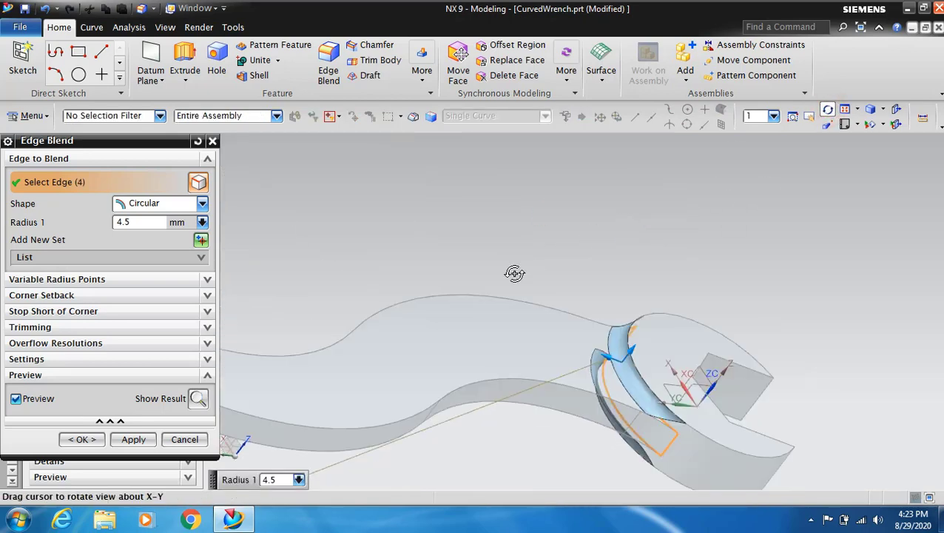
pyautogui.scroll(3, 392, 363)
pyautogui.moveTo(605, 198)
pyautogui.mouseDown()
pyautogui.moveTo(559, 200)
pyautogui.moveTo(480, 225)
pyautogui.mouseUp()
pyautogui.scroll(-3, 444, 216)
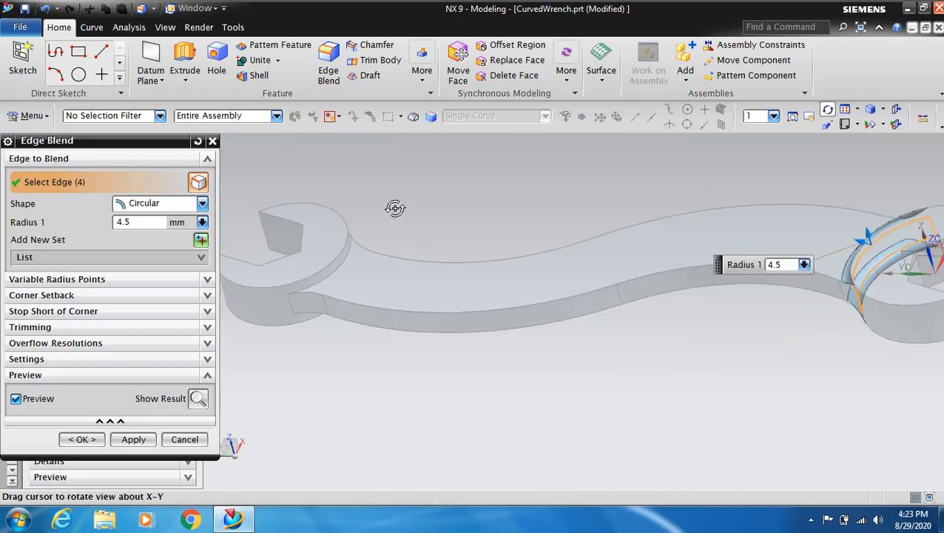
pyautogui.click(828, 110)
pyautogui.click(326, 268)
pyautogui.click(291, 307)
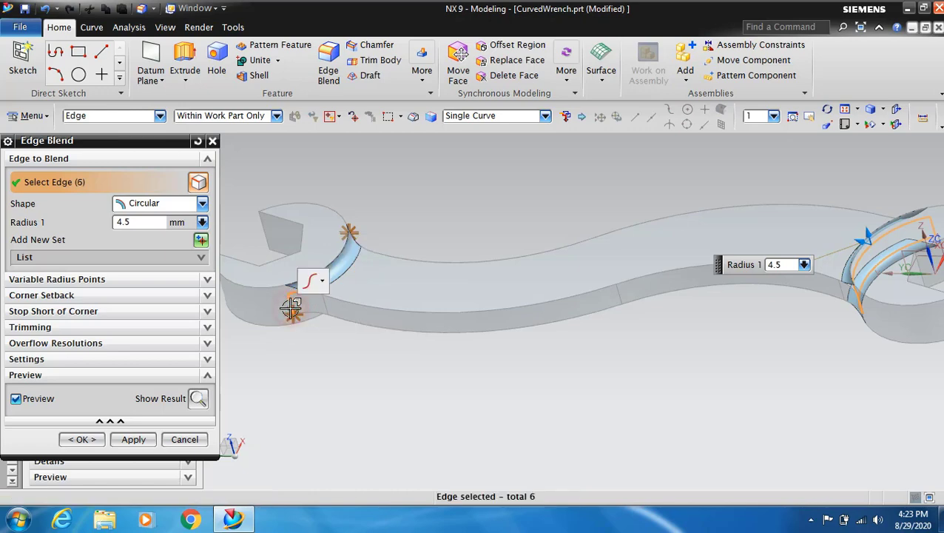
# Step: Add the last two junction edges and apply the 4.5 mm blend
pyautogui.click(828, 110)
pyautogui.moveTo(543, 373)
pyautogui.mouseDown()
pyautogui.moveTo(510, 331)
pyautogui.moveTo(767, 136)
pyautogui.mouseUp()
pyautogui.click(827, 110)
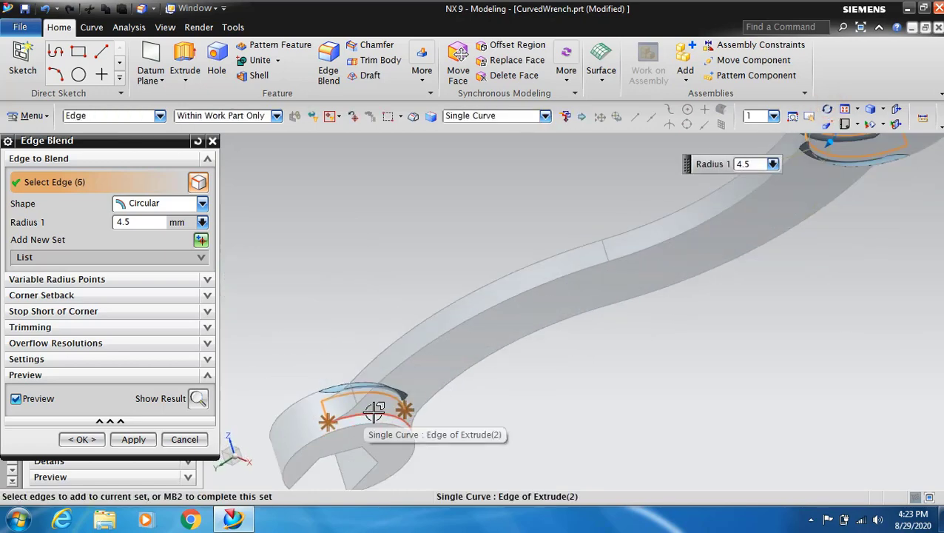
pyautogui.click(371, 407)
pyautogui.click(827, 109)
pyautogui.moveTo(586, 423)
pyautogui.mouseDown()
pyautogui.moveTo(505, 422)
pyautogui.moveTo(749, 356)
pyautogui.moveTo(866, 373)
pyautogui.mouseUp()
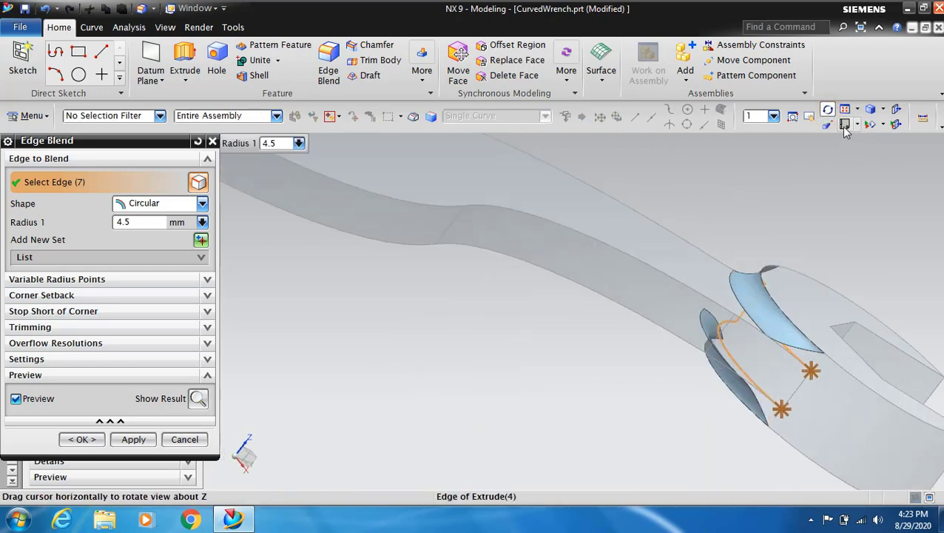
pyautogui.click(827, 109)
pyautogui.click(802, 384)
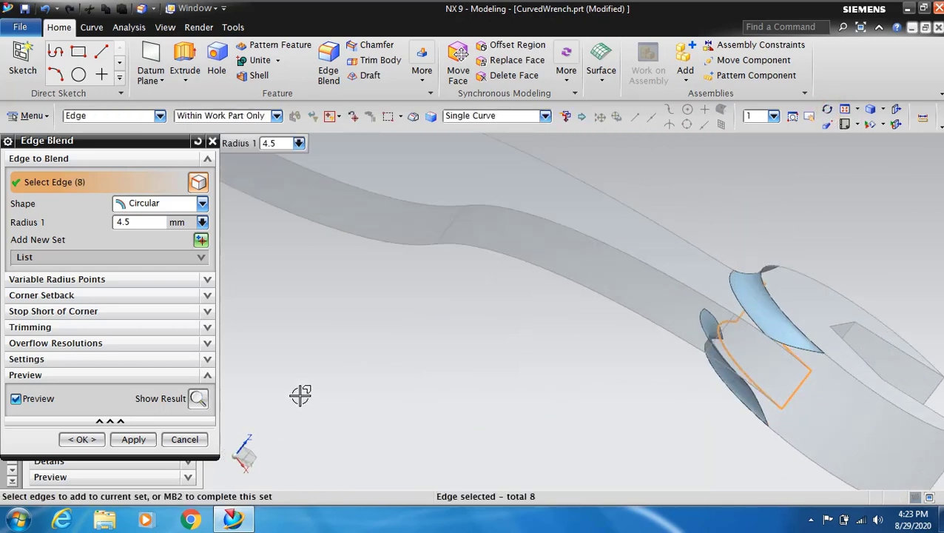
pyautogui.click(134, 439)
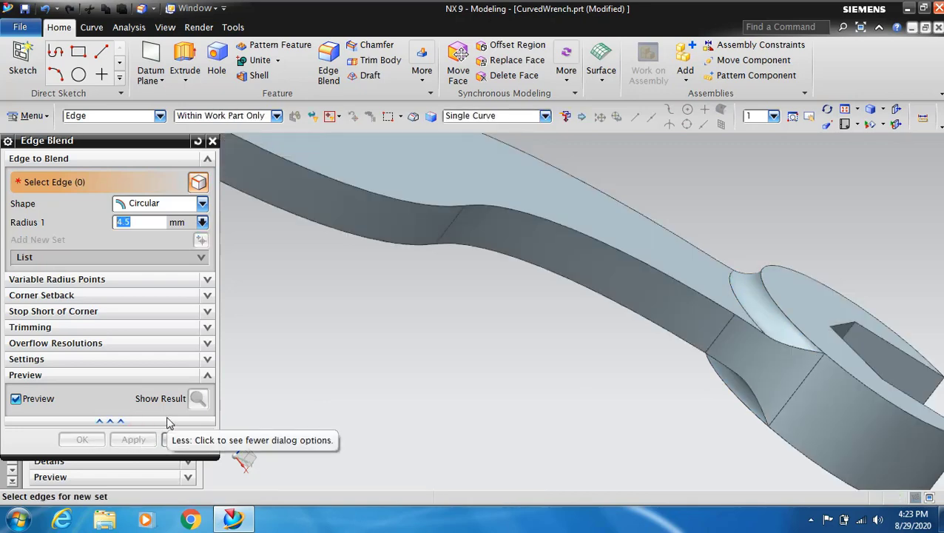
# Step: Zoom out, show the blended wrench from the Top view, then tilt it to a side view
pyautogui.scroll(-3, 416, 415)
pyautogui.scroll(-2, 442, 432)
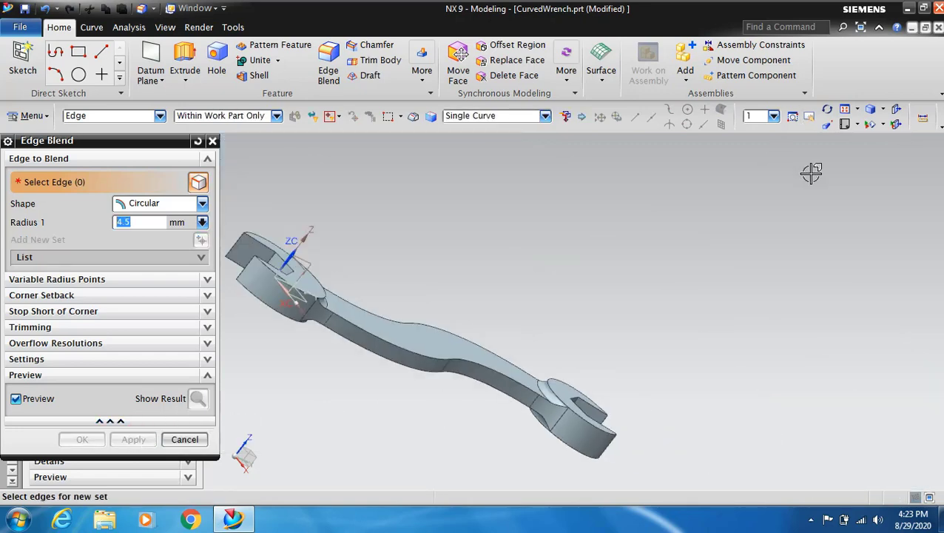
pyautogui.click(841, 127)
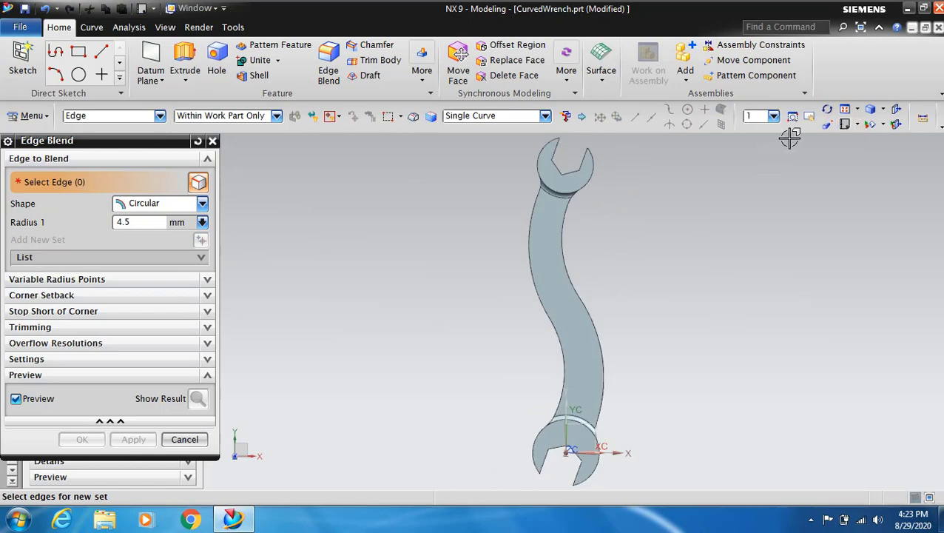
pyautogui.click(827, 109)
pyautogui.moveTo(686, 241)
pyautogui.mouseDown()
pyautogui.moveTo(734, 191)
pyautogui.moveTo(686, 198)
pyautogui.moveTo(711, 188)
pyautogui.mouseUp()
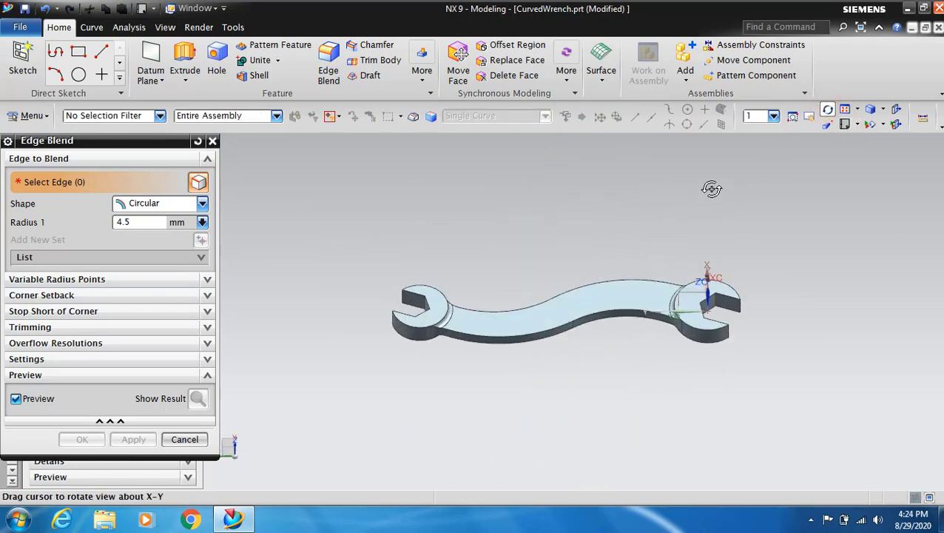
pyautogui.scroll(1, 467, 311)
pyautogui.scroll(1, 491, 301)
pyautogui.scroll(1, 518, 293)
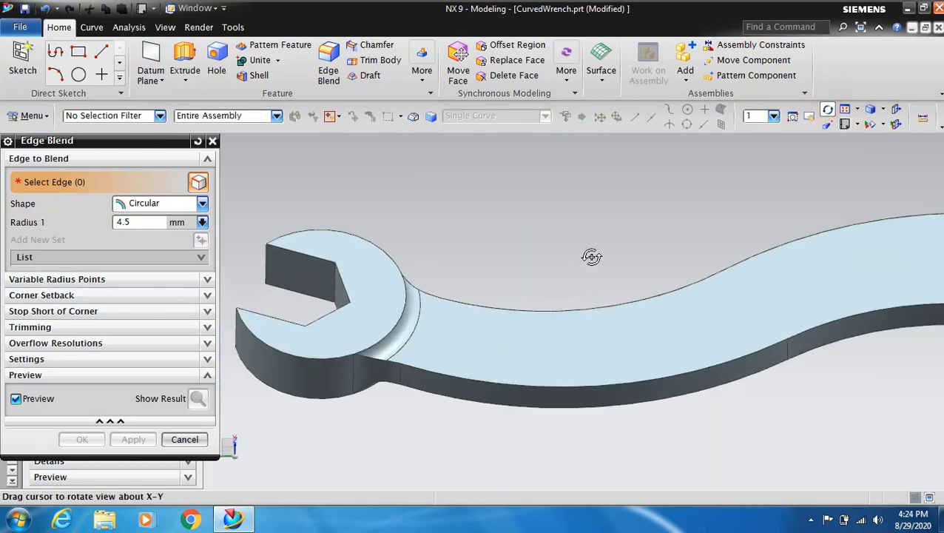
pyautogui.click(829, 110)
pyautogui.write('0.75')
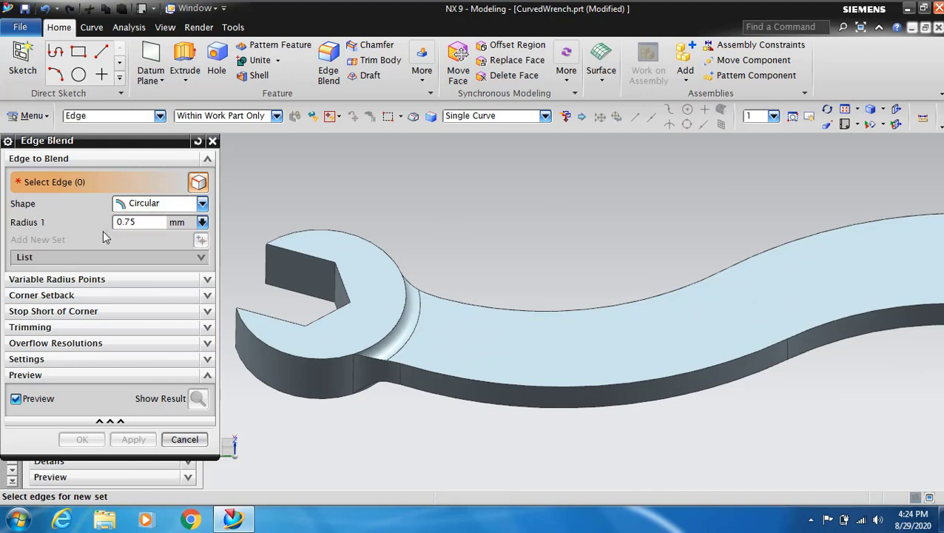
# Step: Add the first handle outline edges to the 0.75 mm edge blend selection
pyautogui.scroll(-3, 513, 434)
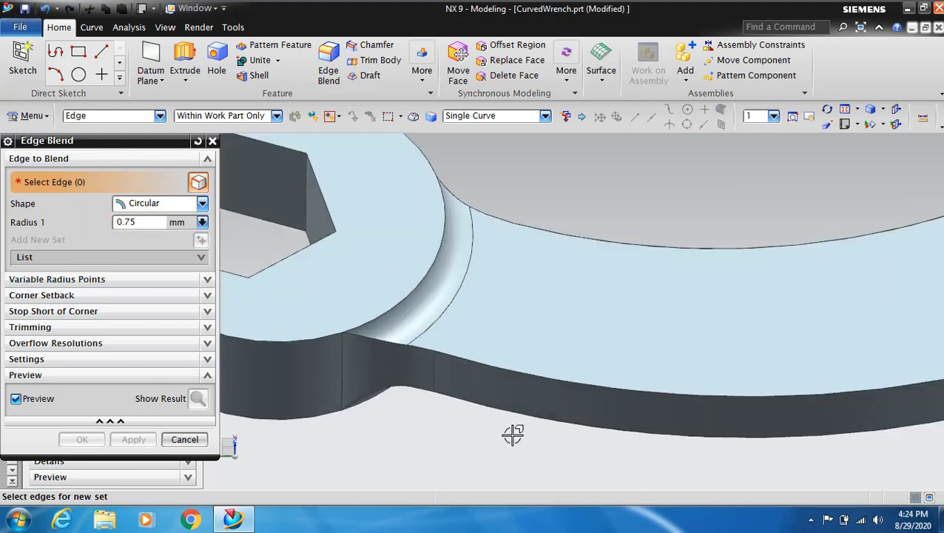
pyautogui.click(376, 336)
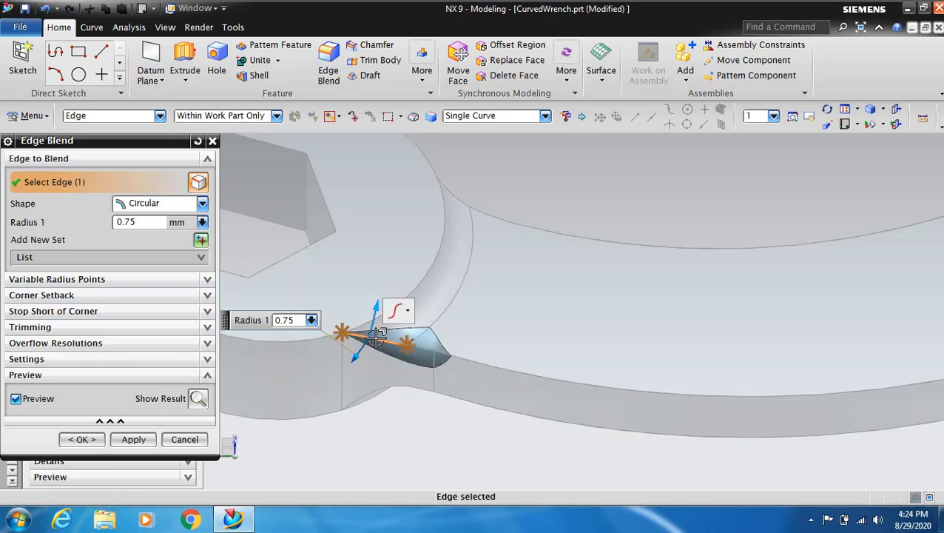
pyautogui.click(474, 362)
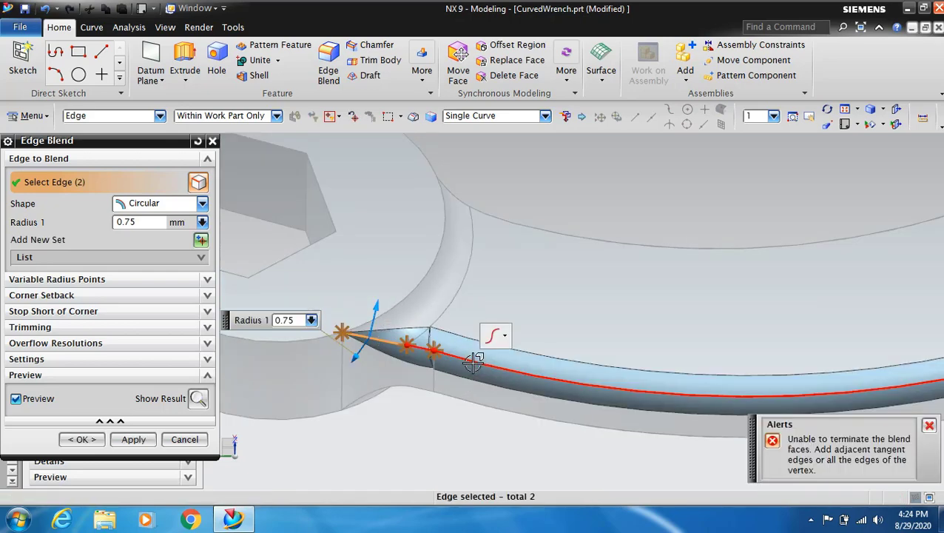
pyautogui.doubleClick(144, 221)
pyautogui.scroll(5, 484, 360)
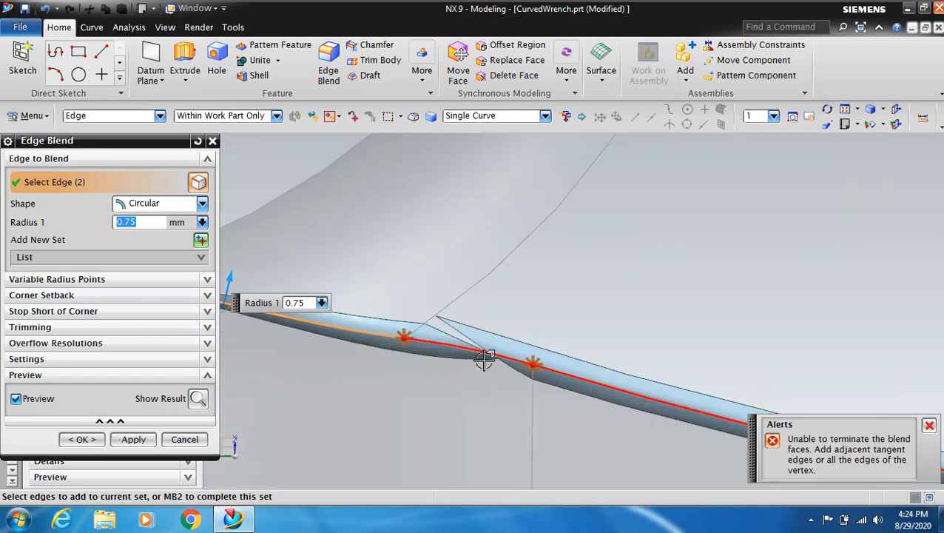
pyautogui.scroll(2, 484, 359)
pyautogui.click(439, 335)
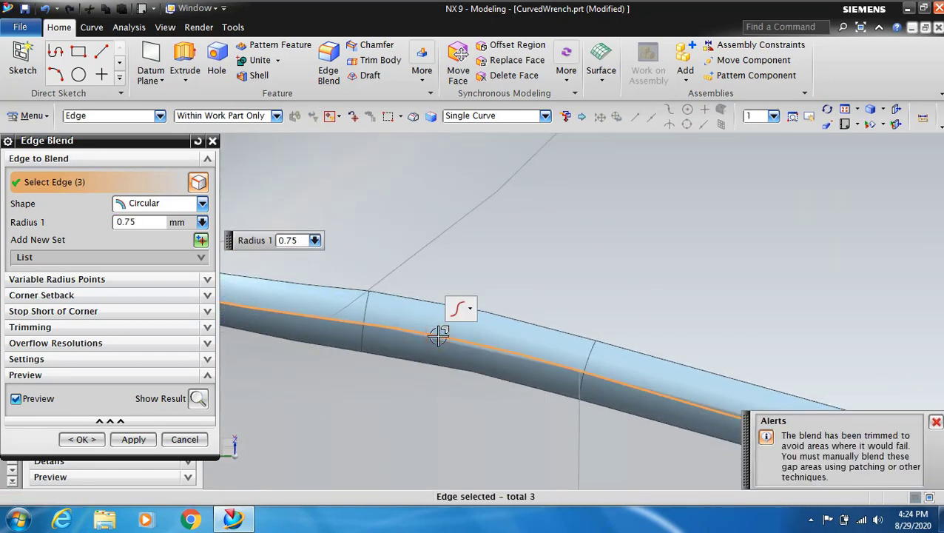
pyautogui.scroll(-2, 440, 334)
pyautogui.scroll(-4, 441, 334)
pyautogui.scroll(2, 885, 316)
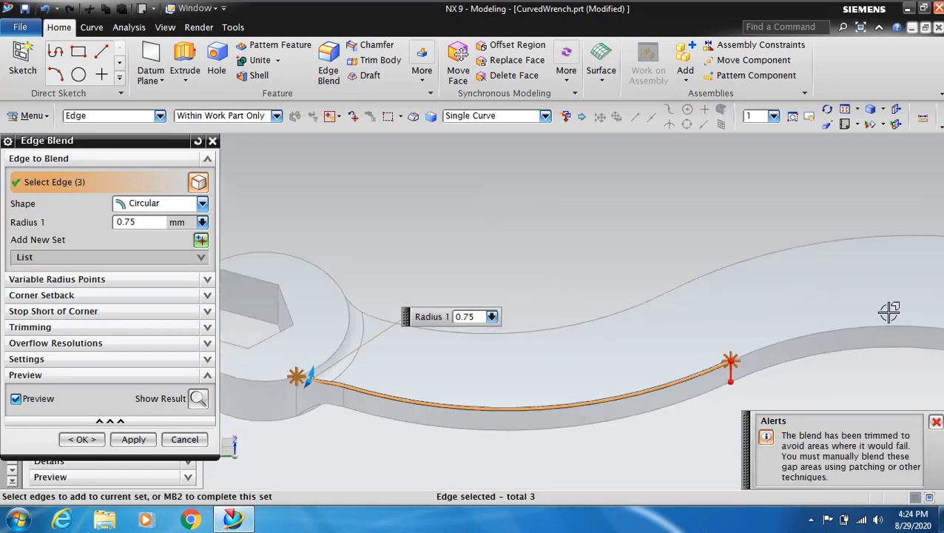
pyautogui.scroll(3, 649, 381)
pyautogui.click(638, 385)
pyautogui.scroll(-5, 638, 386)
pyautogui.scroll(2, 786, 386)
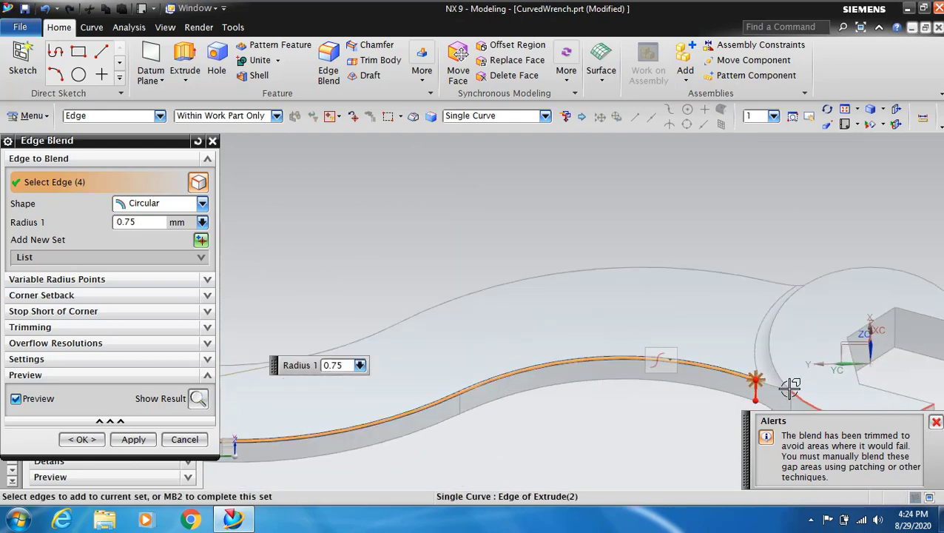
pyautogui.scroll(3, 784, 392)
pyautogui.click(656, 301)
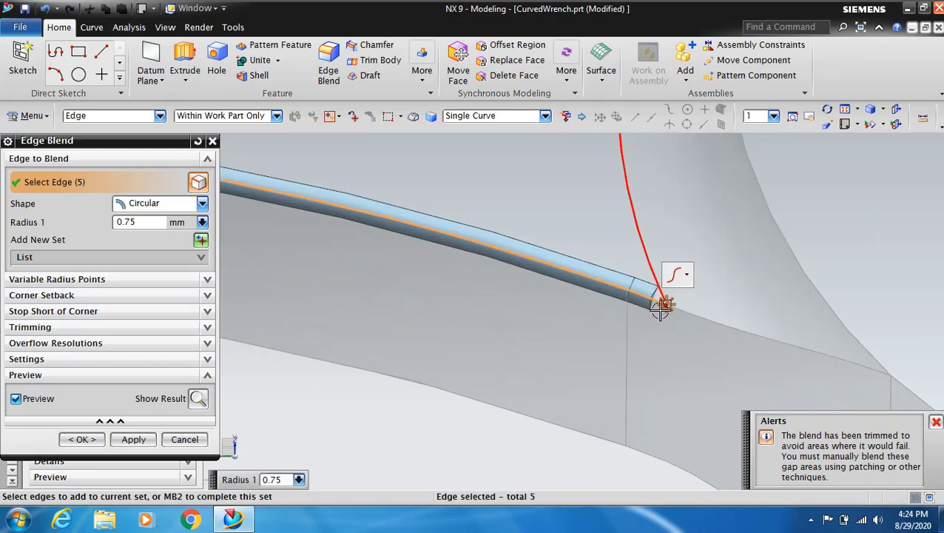
pyautogui.scroll(2, 660, 311)
pyautogui.click(713, 323)
pyautogui.scroll(-2, 721, 326)
pyautogui.scroll(-3, 723, 327)
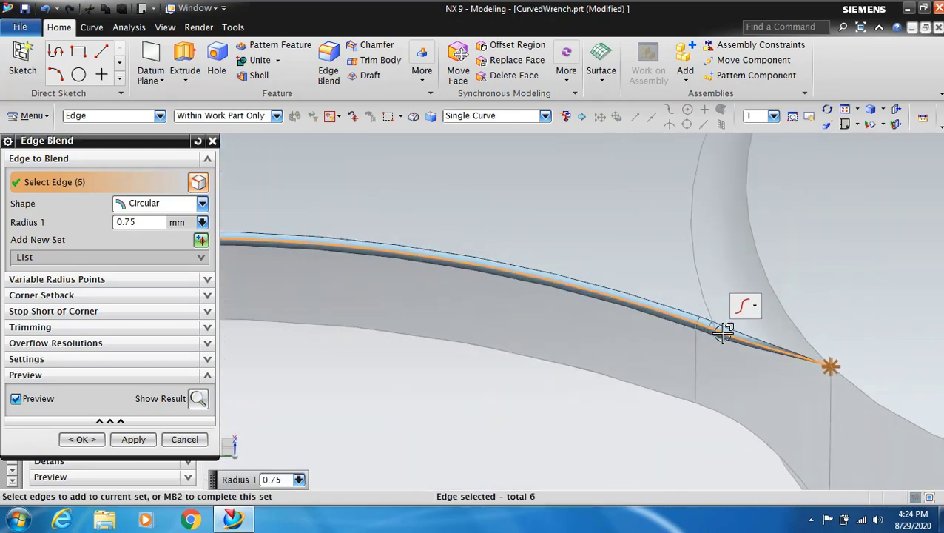
pyautogui.scroll(-2, 723, 331)
pyautogui.scroll(-2, 473, 431)
pyautogui.scroll(5, 327, 428)
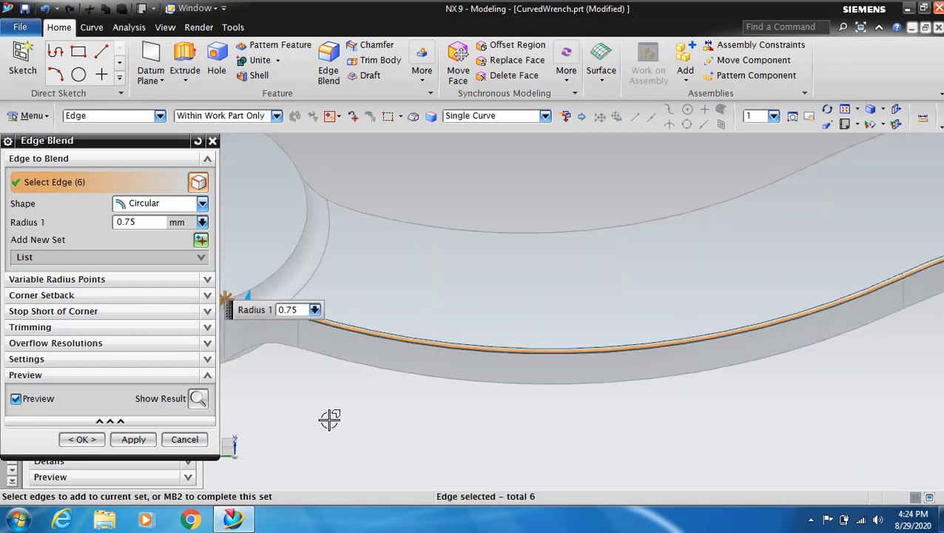
pyautogui.click(317, 186)
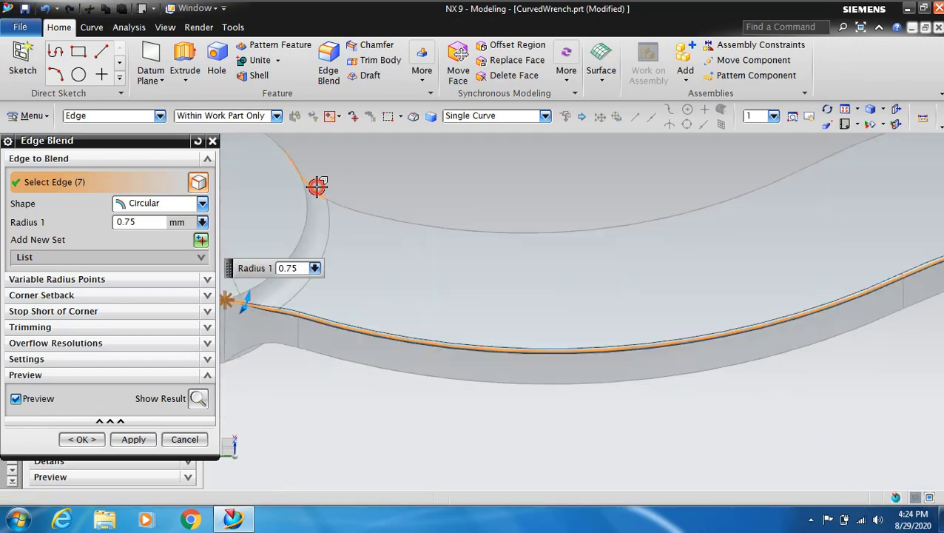
pyautogui.click(359, 211)
pyautogui.click(415, 219)
pyautogui.scroll(-2, 500, 298)
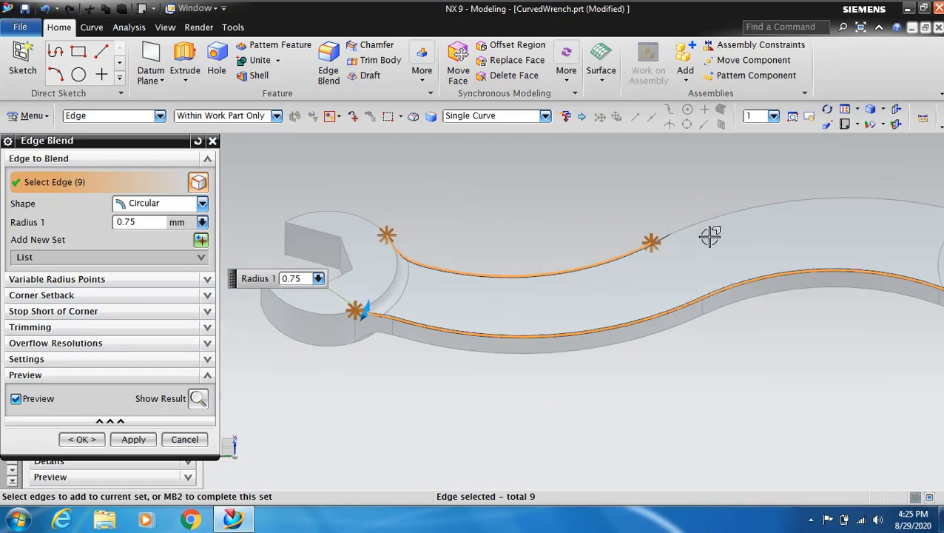
pyautogui.click(711, 236)
pyautogui.scroll(-2, 696, 326)
pyautogui.scroll(3, 777, 400)
pyautogui.scroll(2, 743, 257)
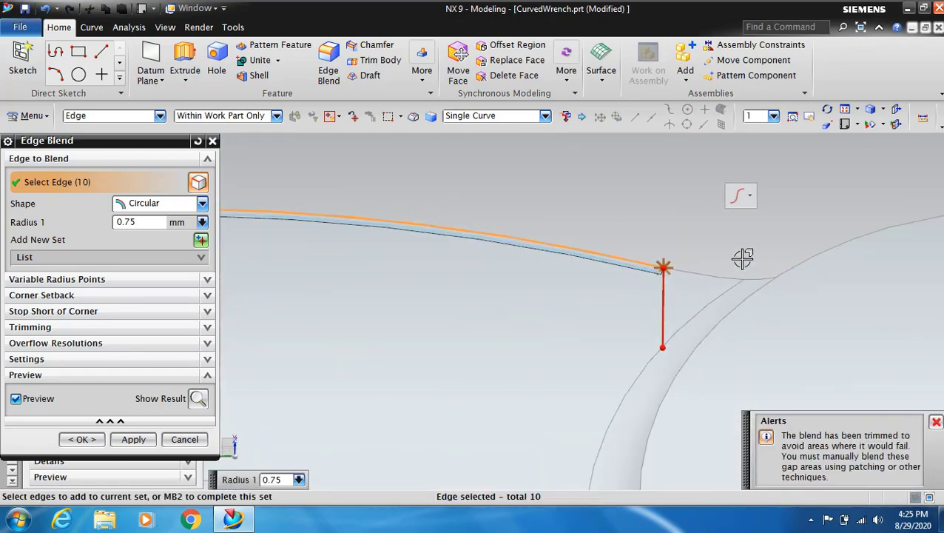
pyautogui.click(688, 269)
pyautogui.moveTo(653, 284)
pyautogui.mouseDown(button='middle')
pyautogui.moveTo(765, 295)
pyautogui.moveTo(764, 270)
pyautogui.mouseUp(button='middle')
pyautogui.click(763, 290)
pyautogui.scroll(-2, 738, 318)
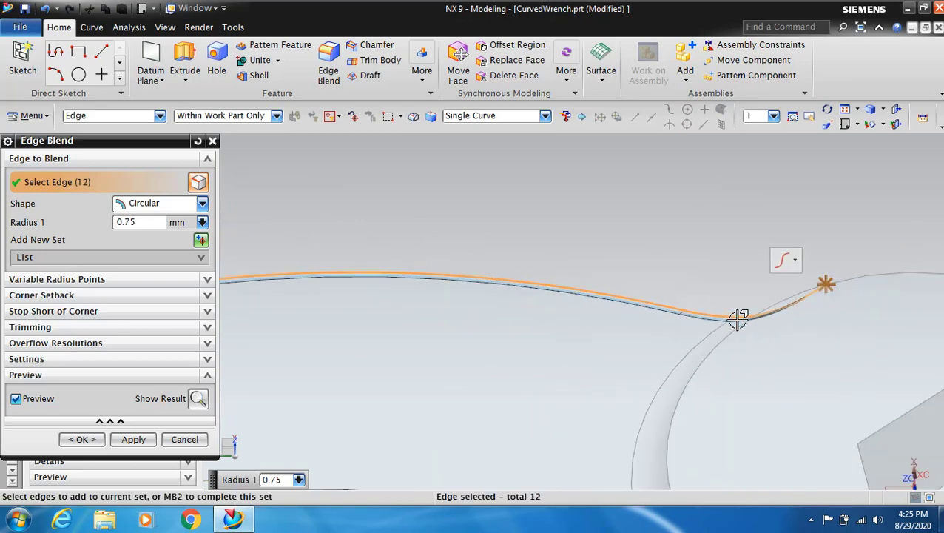
pyautogui.scroll(-2, 738, 317)
# Step: Rotate the wrench and add edges along the handle's other side and jaw junctions
pyautogui.click(827, 109)
pyautogui.moveTo(493, 293); pyautogui.dragTo(488, 179)
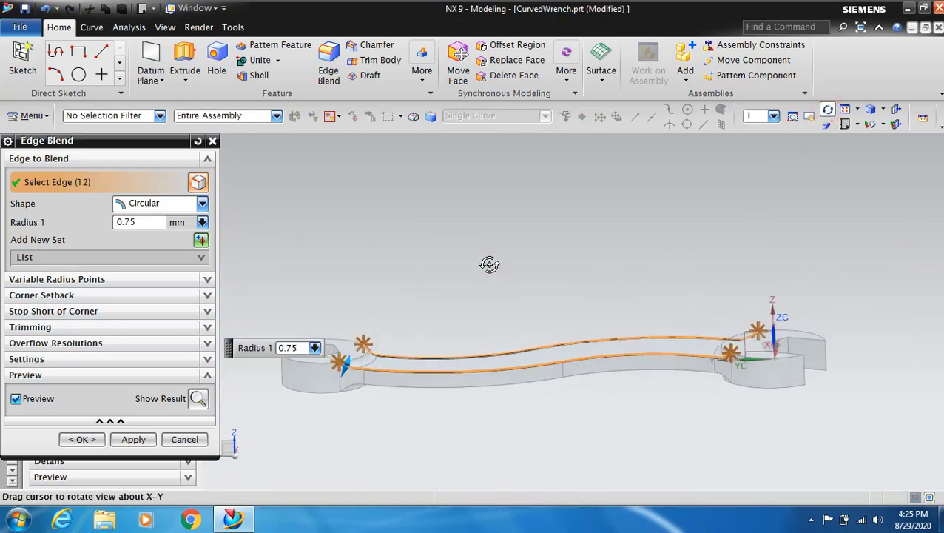
pyautogui.scroll(4, 384, 364)
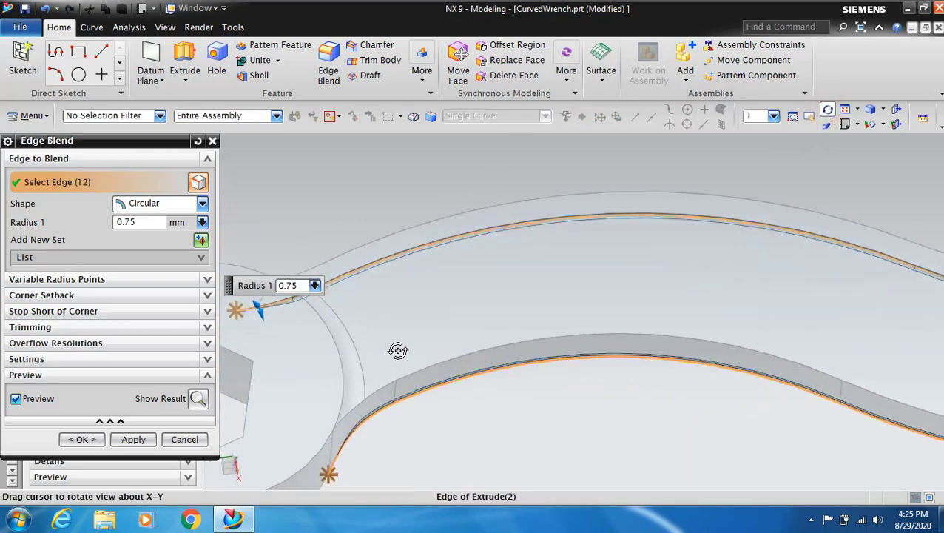
pyautogui.press('Escape')
pyautogui.click(354, 405)
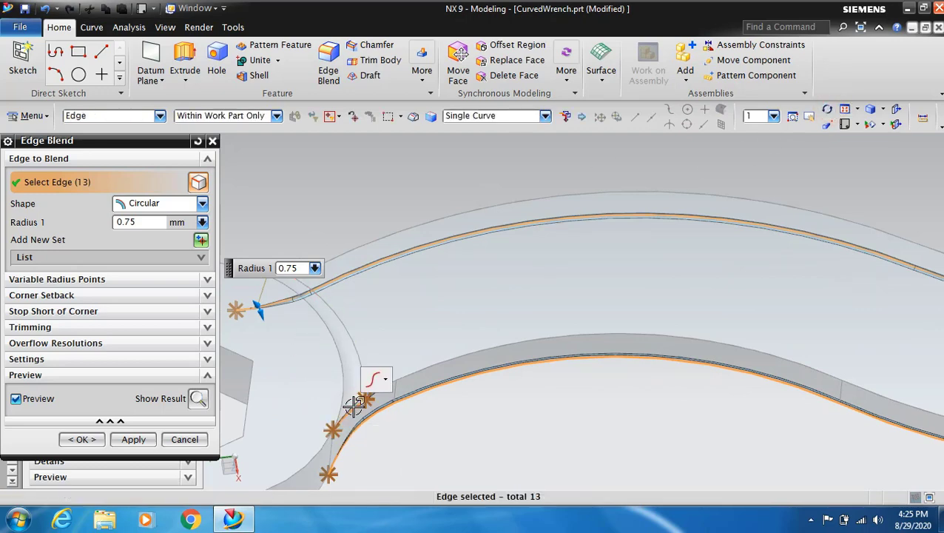
pyautogui.scroll(2, 457, 281)
pyautogui.click(420, 358)
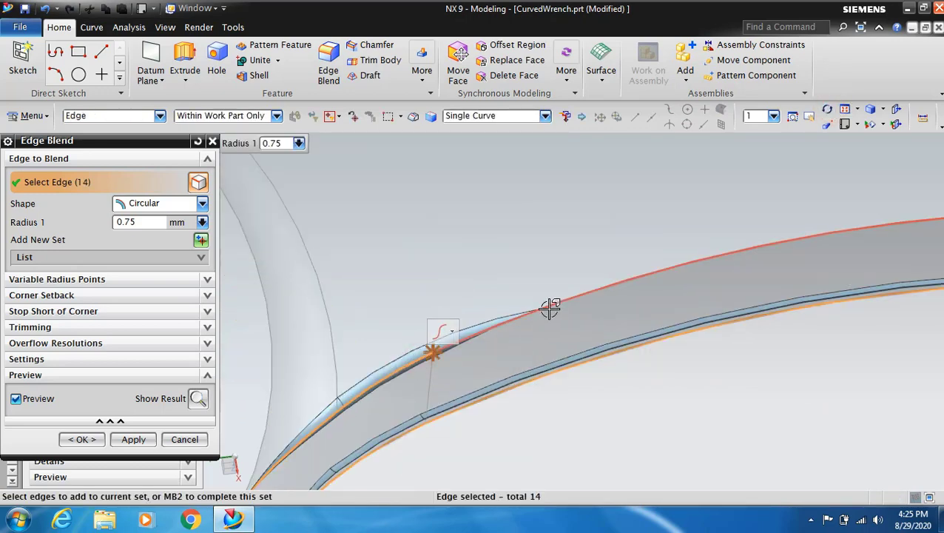
pyautogui.click(537, 337)
pyautogui.scroll(-3, 775, 396)
pyautogui.scroll(3, 752, 316)
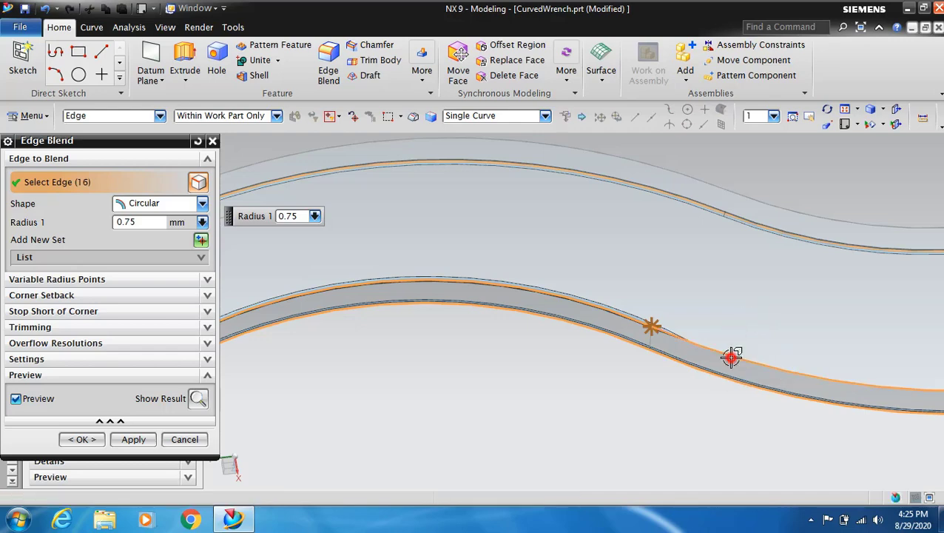
pyautogui.scroll(-3, 731, 357)
pyautogui.scroll(3, 736, 392)
pyautogui.click(707, 377)
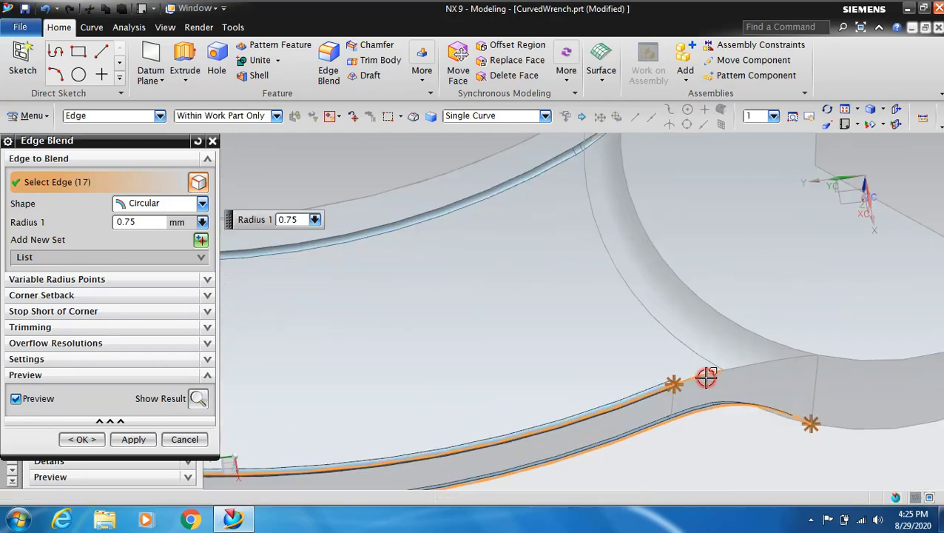
pyautogui.click(713, 375)
pyautogui.scroll(-2, 713, 375)
pyautogui.scroll(-2, 741, 425)
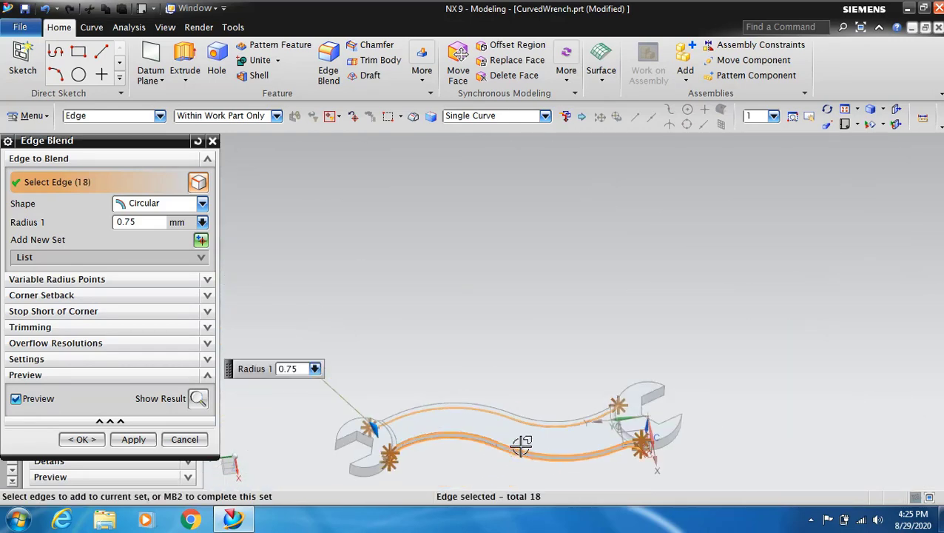
pyautogui.scroll(2, 366, 436)
pyautogui.scroll(2, 407, 340)
pyautogui.click(370, 392)
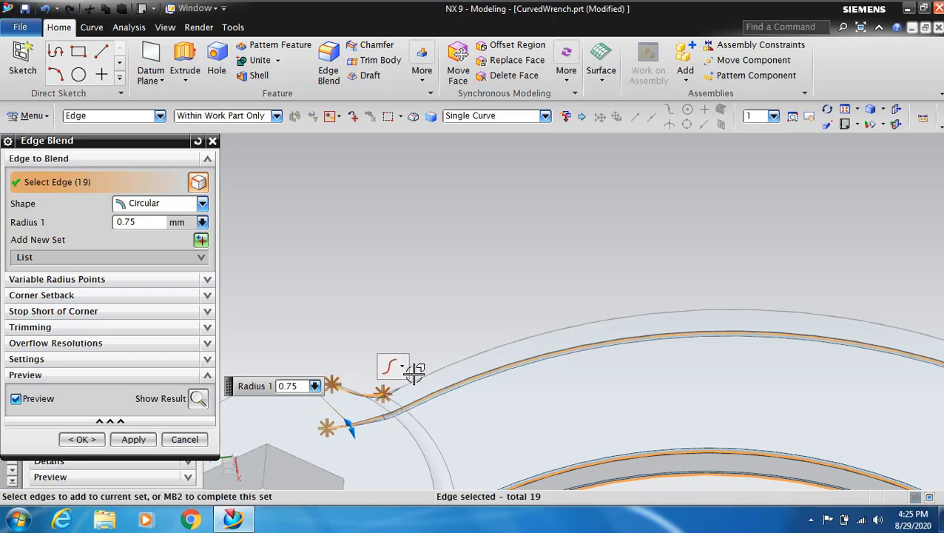
pyautogui.click(386, 392)
pyautogui.scroll(2, 385, 394)
pyautogui.scroll(1, 379, 403)
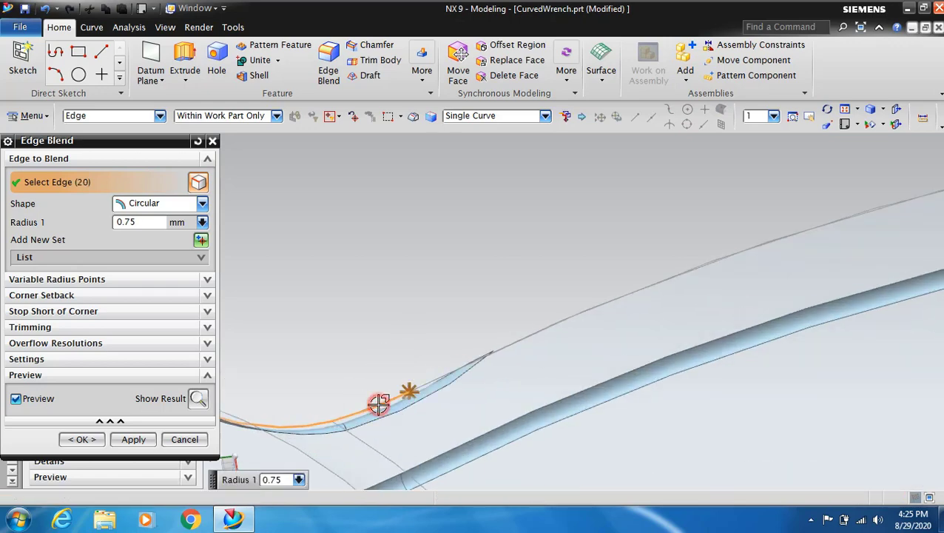
pyautogui.click(533, 334)
pyautogui.scroll(-2, 525, 375)
pyautogui.scroll(-2, 862, 396)
pyautogui.scroll(-2, 826, 170)
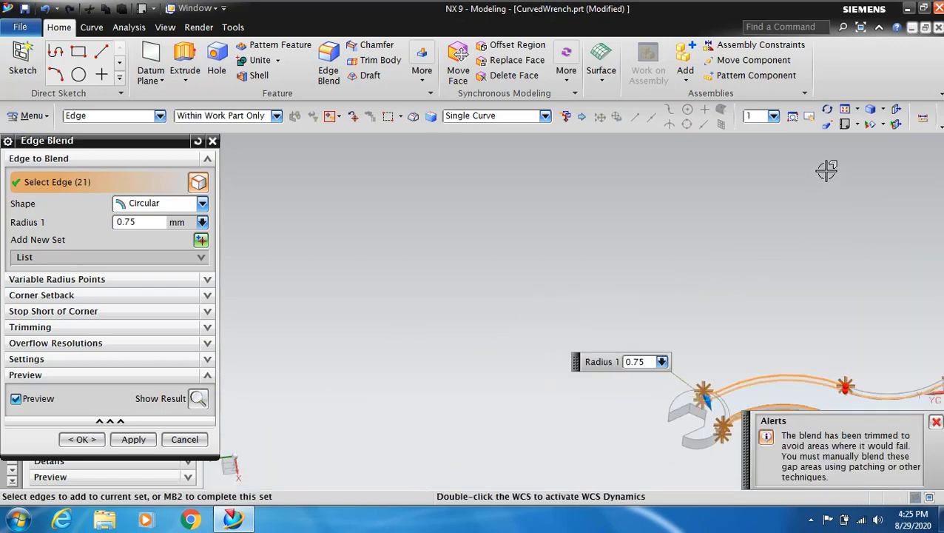
# Step: Pick the last inner-corner and jaw-side edges, reaching 24, and apply the 0.75 mm blend
pyautogui.click(810, 116)
pyautogui.scroll(3, 489, 390)
pyautogui.scroll(2, 489, 385)
pyautogui.press('Escape')
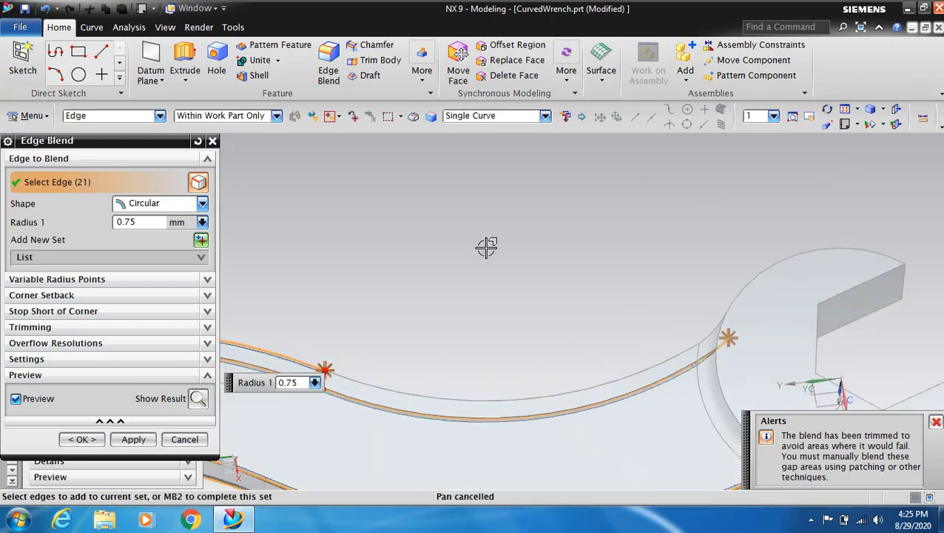
pyautogui.click(451, 394)
pyautogui.scroll(2, 703, 343)
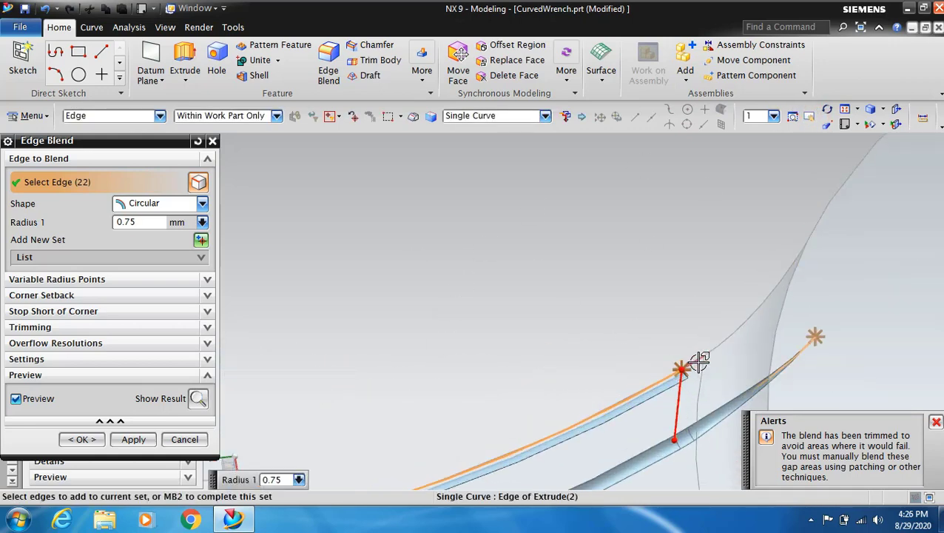
pyautogui.click(699, 361)
pyautogui.click(716, 386)
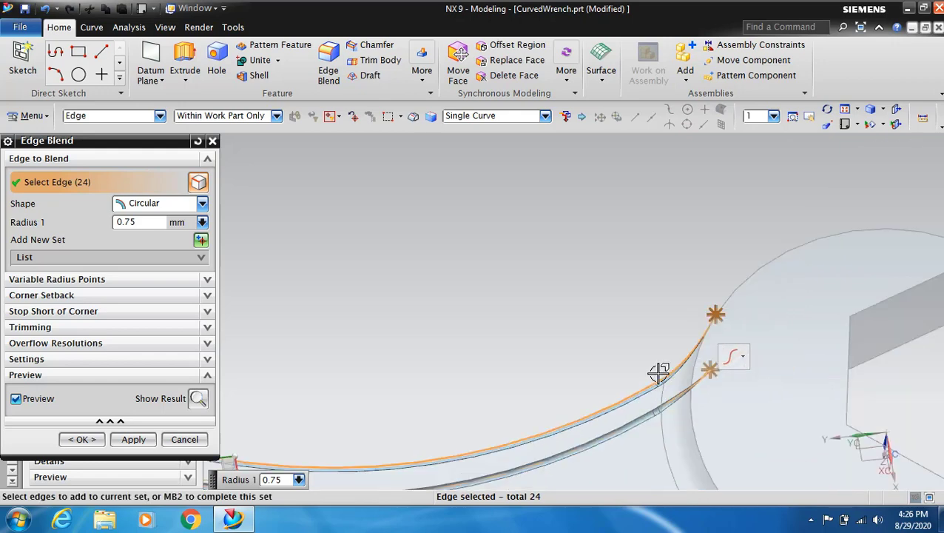
pyautogui.scroll(-5, 658, 372)
pyautogui.scroll(1, 614, 400)
pyautogui.scroll(1, 613, 392)
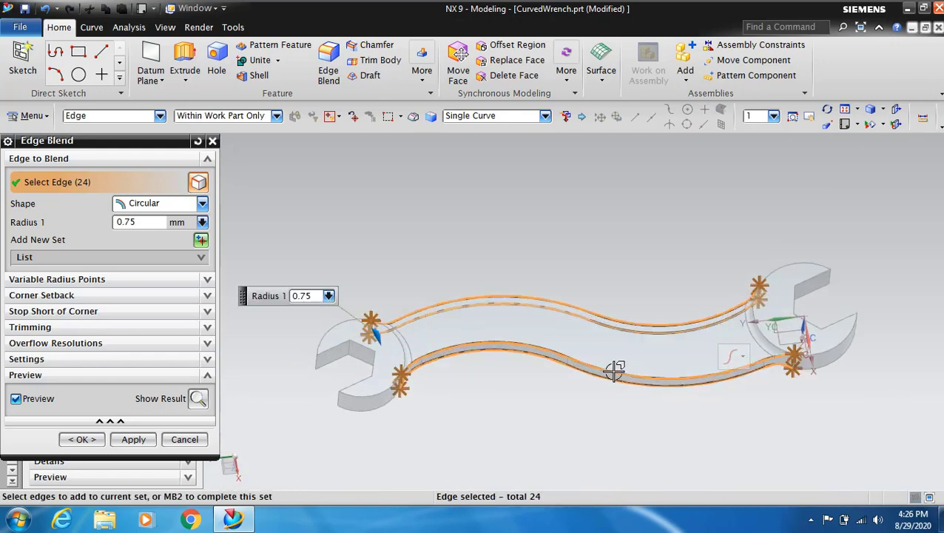
pyautogui.click(134, 441)
pyautogui.click(184, 439)
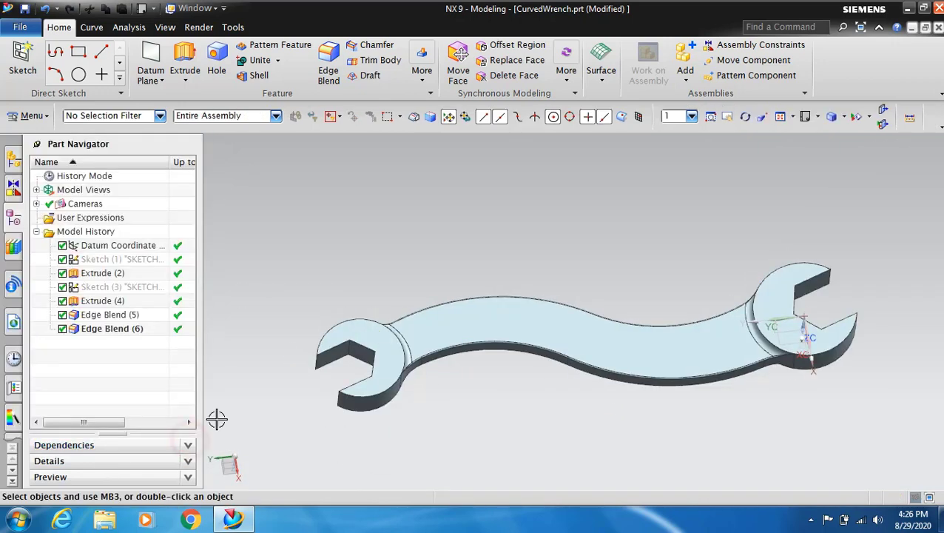
pyautogui.scroll(4, 435, 385)
pyautogui.scroll(1, 440, 385)
pyautogui.scroll(-3, 453, 387)
pyautogui.scroll(1, 466, 391)
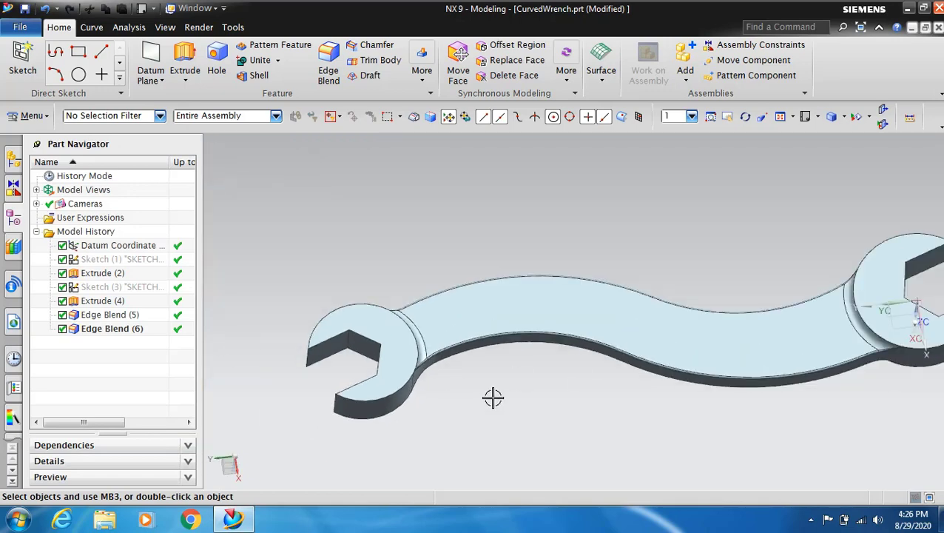
pyautogui.scroll(1, 523, 244)
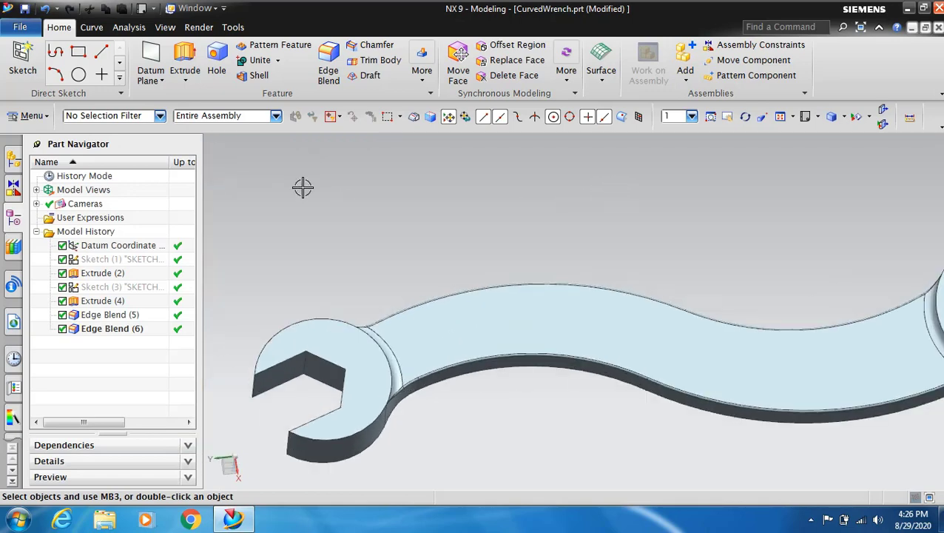
# Step: Start a new 0.75 mm edge blend and pick the jaw opening edges
pyautogui.click(329, 59)
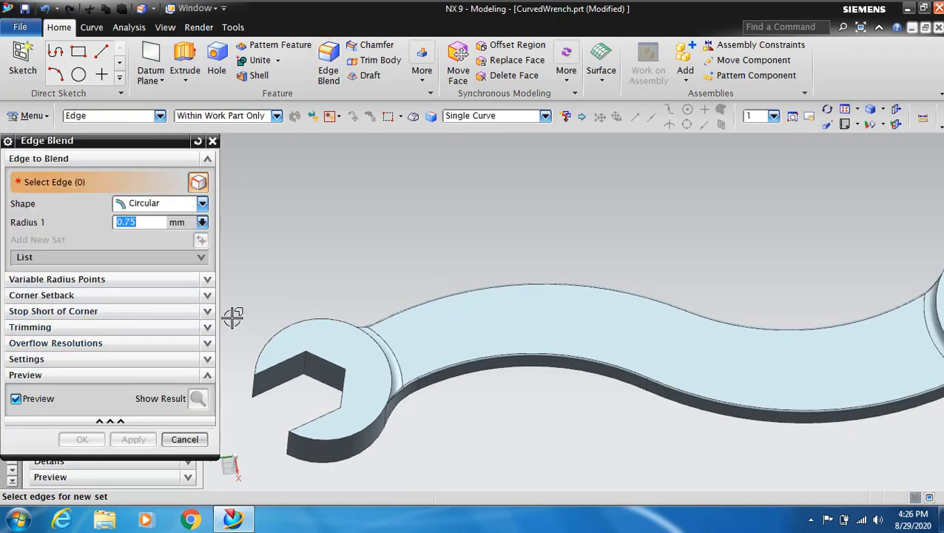
pyautogui.click(270, 331)
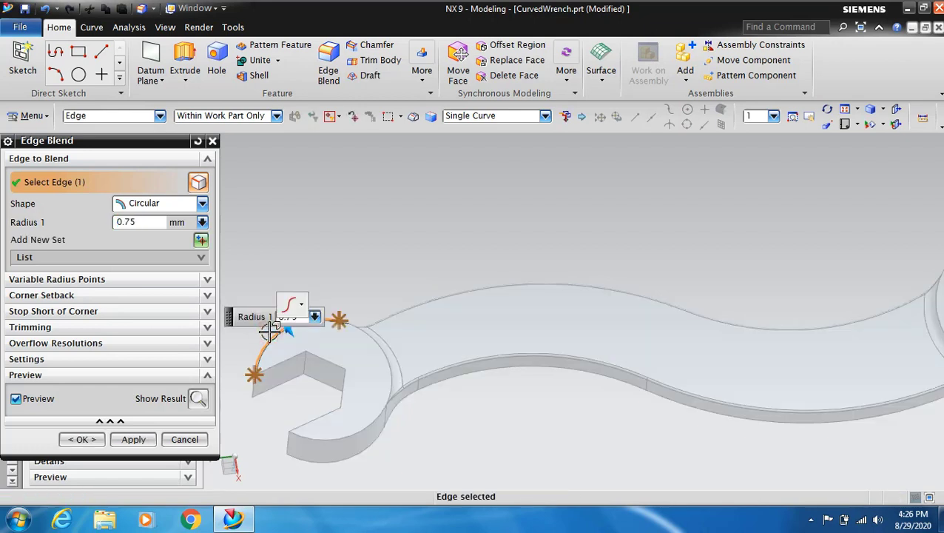
pyautogui.click(362, 436)
pyautogui.click(375, 375)
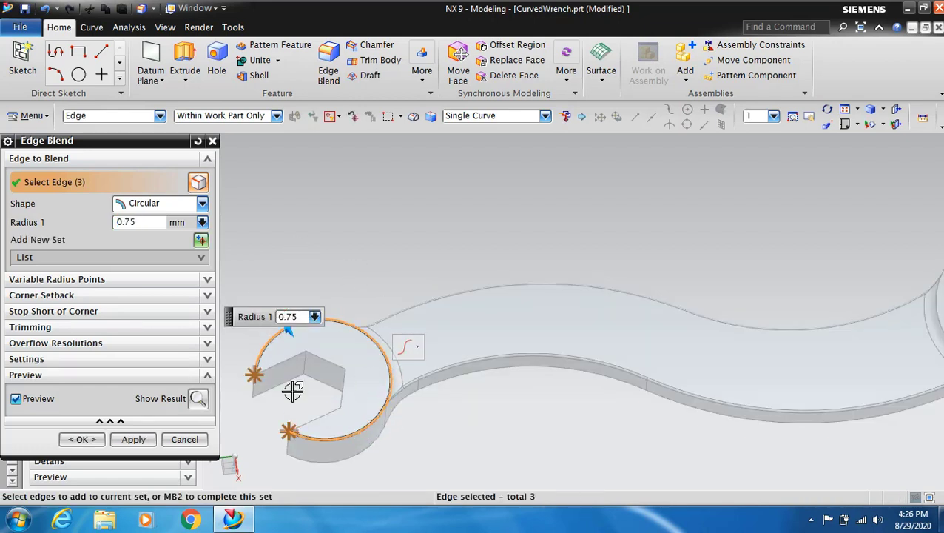
pyautogui.click(283, 362)
pyautogui.click(345, 387)
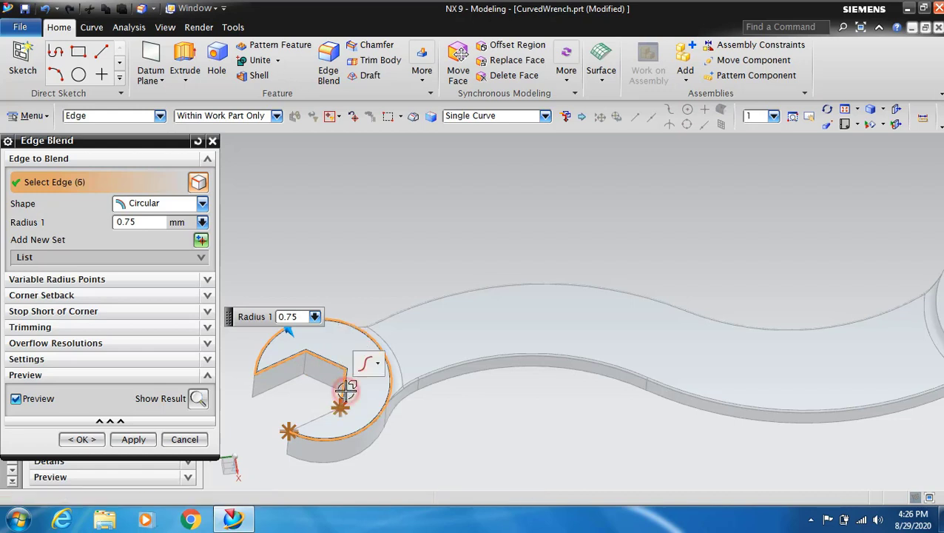
pyautogui.click(275, 394)
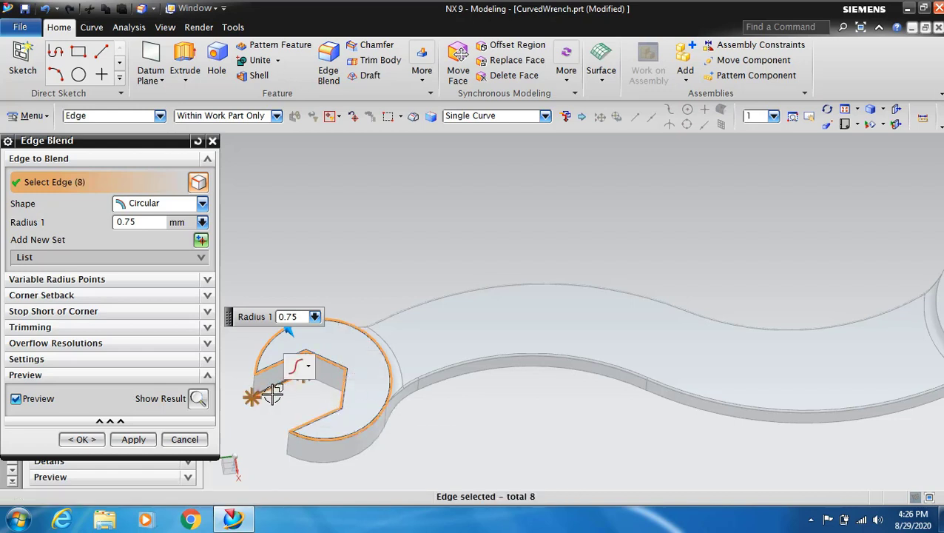
pyautogui.click(251, 387)
pyautogui.click(326, 382)
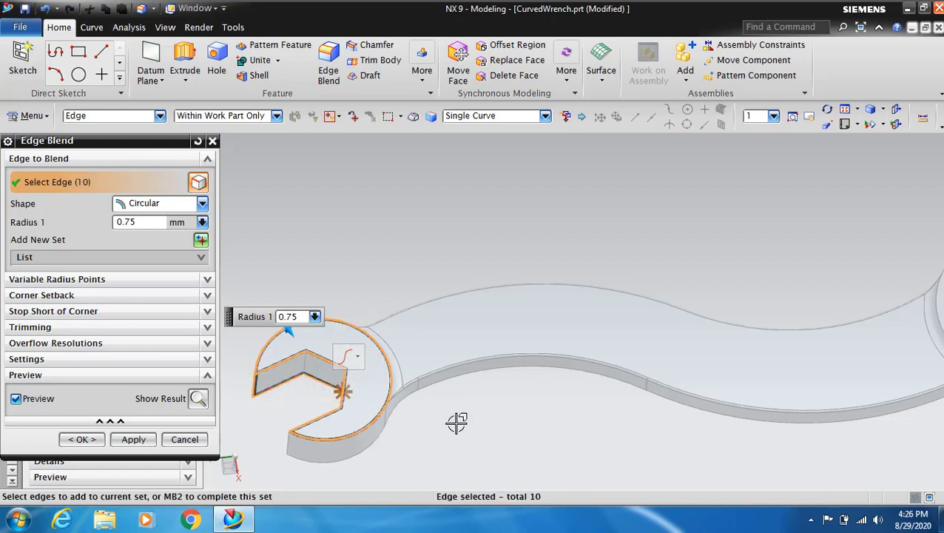
# Step: Rotate the wrench upright and add the outer jaw and head edges
pyautogui.scroll(-2, 454, 412)
pyautogui.click(829, 109)
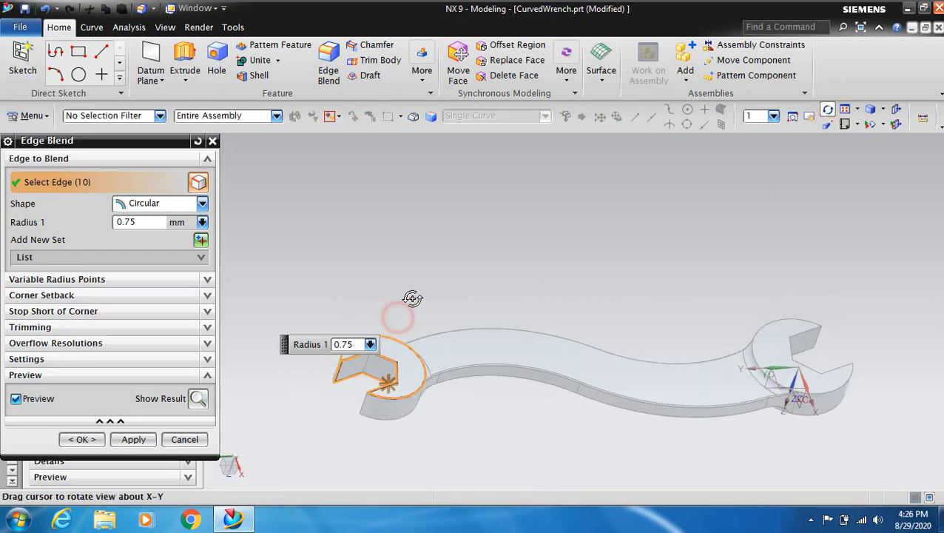
pyautogui.moveTo(410, 296)
pyautogui.mouseDown()
pyautogui.moveTo(483, 246)
pyautogui.moveTo(428, 225)
pyautogui.moveTo(465, 222)
pyautogui.moveTo(643, 331)
pyautogui.mouseUp()
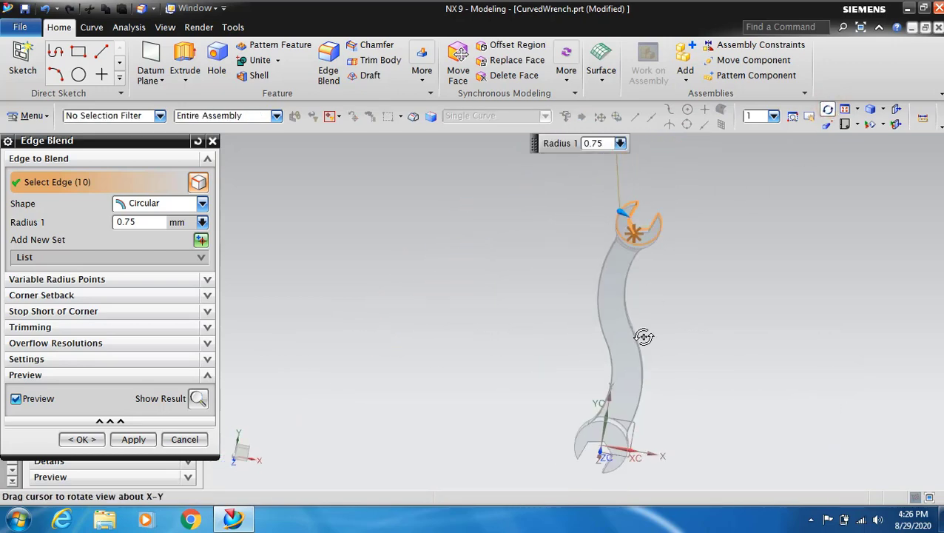
pyautogui.scroll(2, 538, 316)
pyautogui.scroll(1, 756, 172)
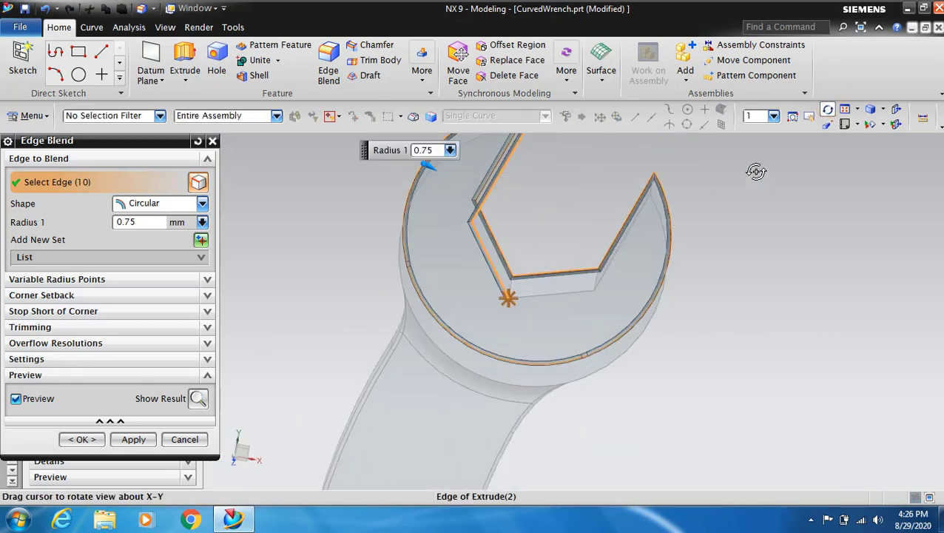
pyautogui.click(829, 111)
pyautogui.click(619, 237)
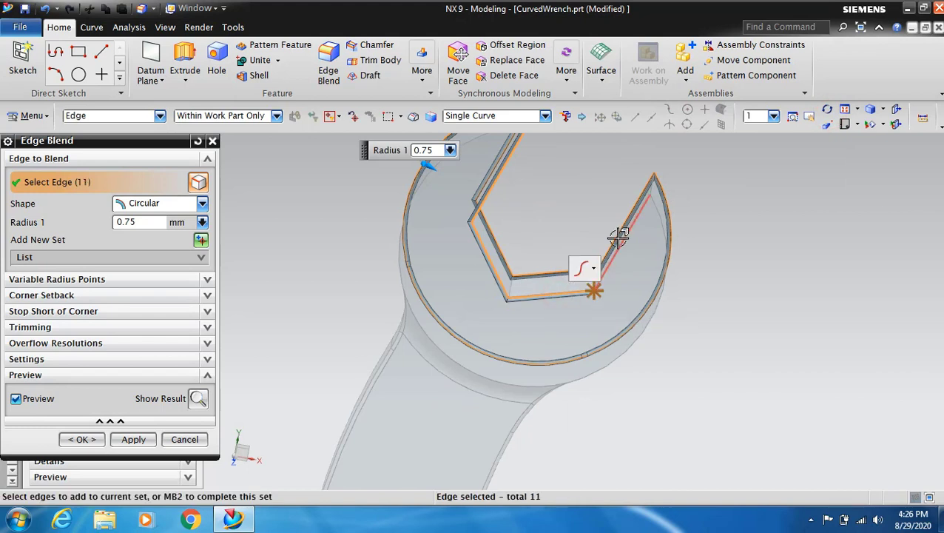
pyautogui.click(663, 234)
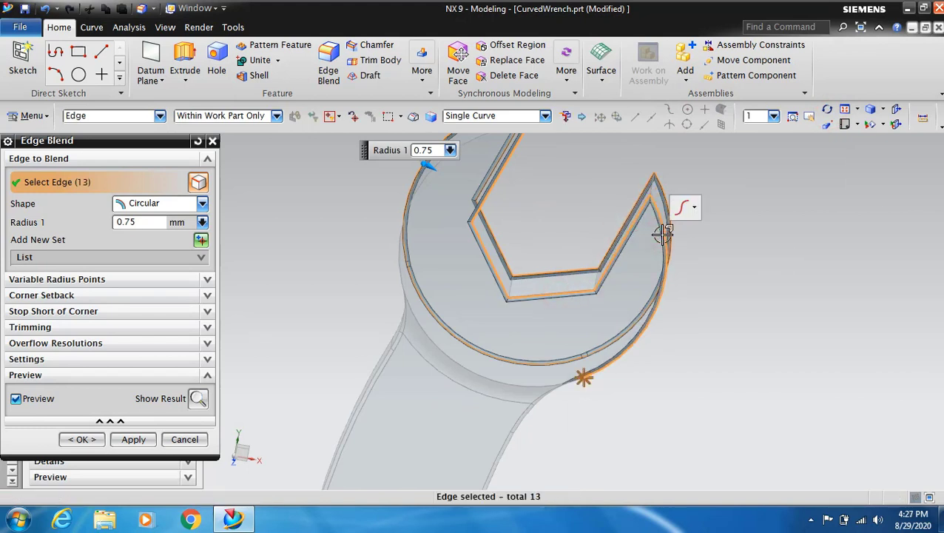
pyautogui.click(409, 314)
pyautogui.click(412, 316)
pyautogui.scroll(-2, 534, 387)
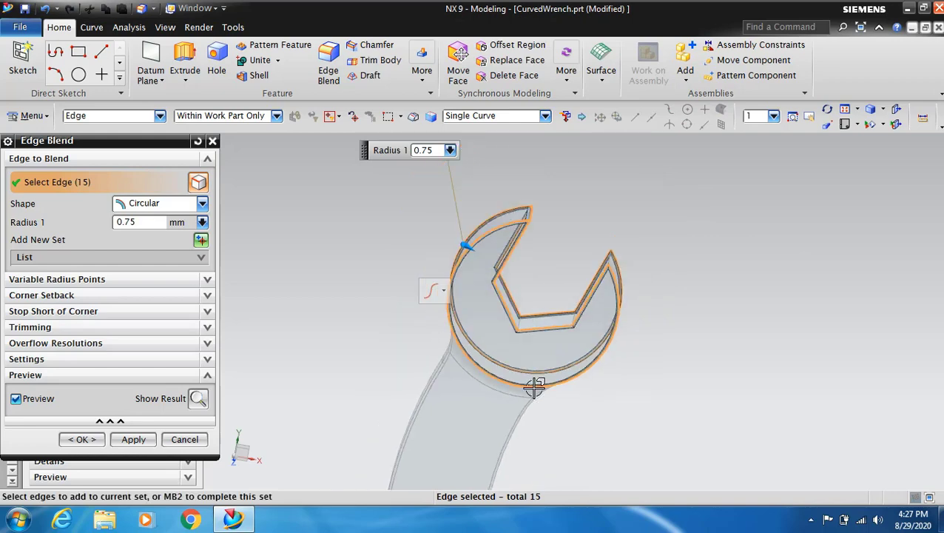
pyautogui.scroll(-3, 534, 387)
# Step: Bring the other head face-on and add its outer arcs and jaw slot edges
pyautogui.click(809, 116)
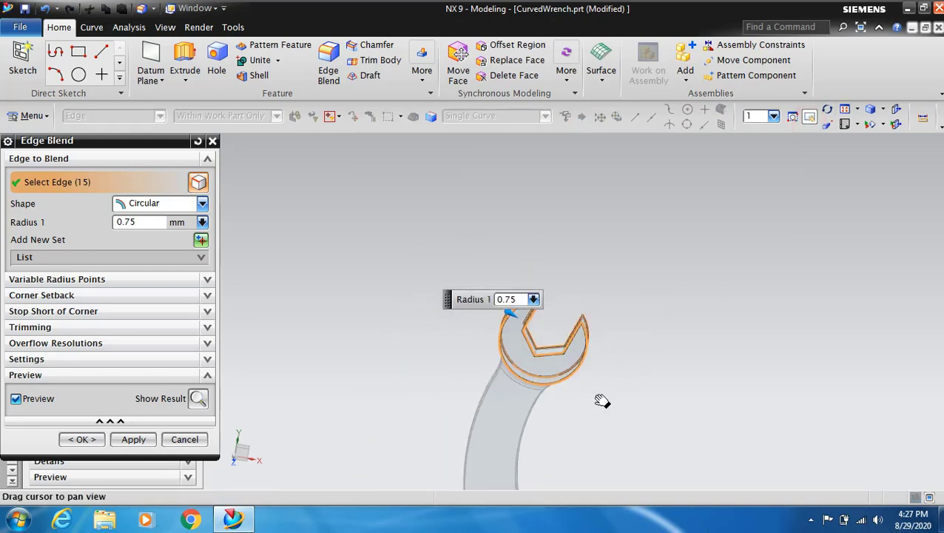
pyautogui.moveTo(602, 400); pyautogui.dragTo(516, 329, button='middle')
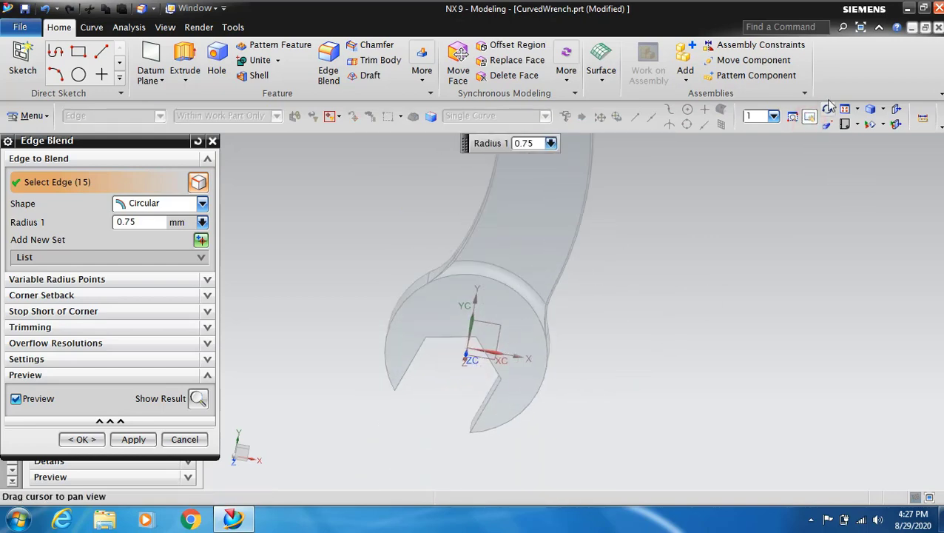
pyautogui.click(817, 121)
pyautogui.scroll(2, 413, 301)
pyautogui.click(406, 299)
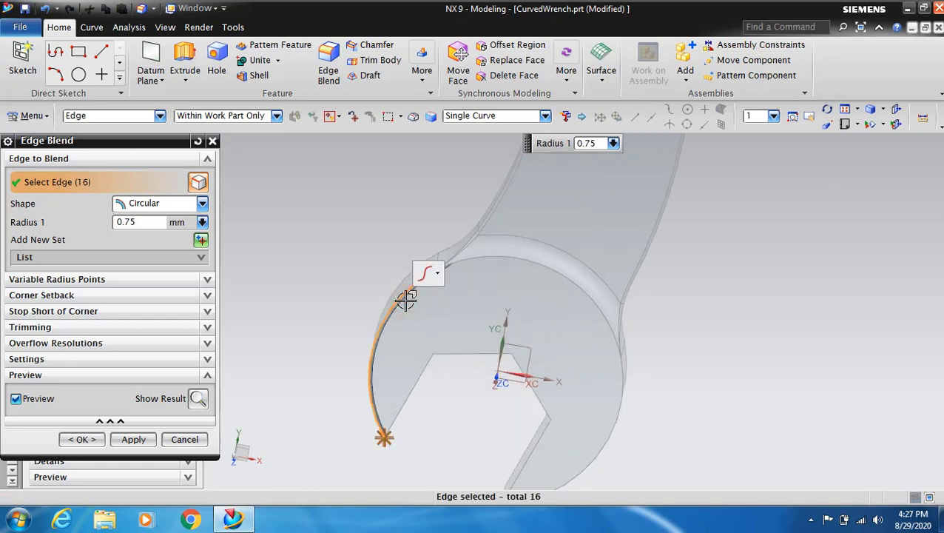
pyautogui.click(611, 446)
pyautogui.click(556, 278)
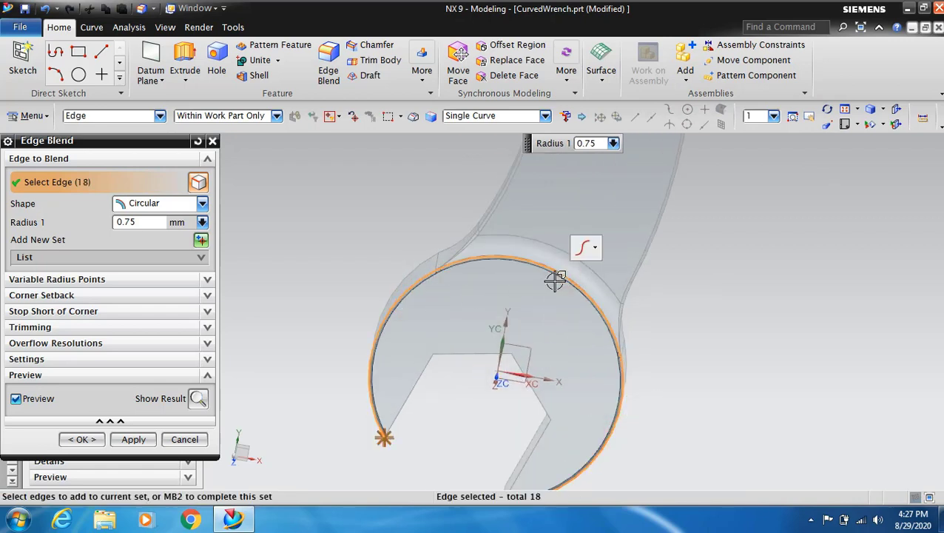
pyautogui.click(408, 405)
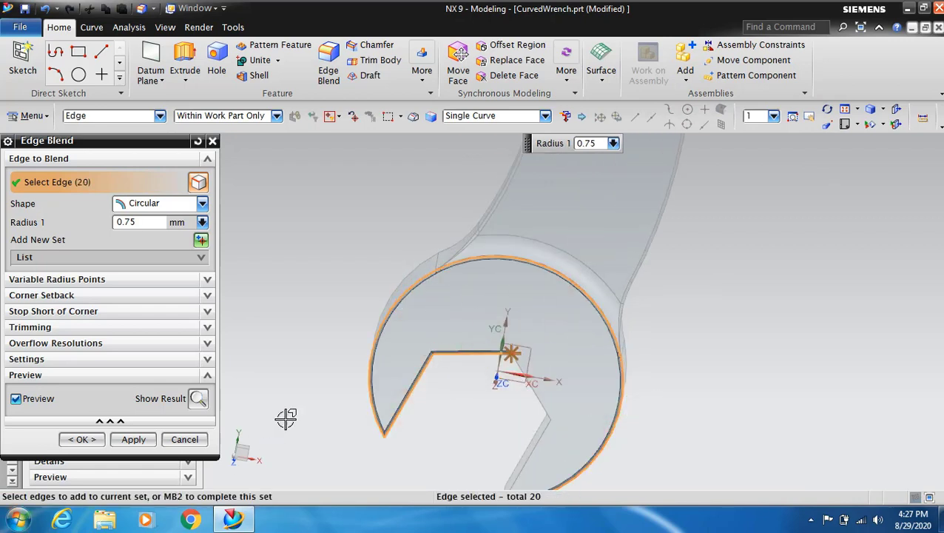
pyautogui.click(547, 400)
pyautogui.click(544, 432)
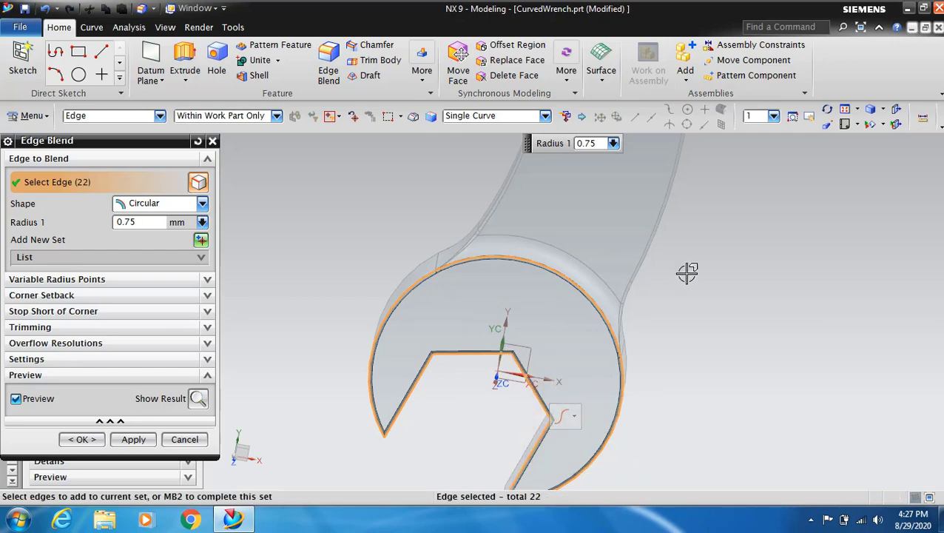
# Step: Tilt to the head's underside, add its remaining edges for 31 total, and apply the blend
pyautogui.moveTo(807, 151); pyautogui.dragTo(738, 286, button='middle')
pyautogui.click(827, 108)
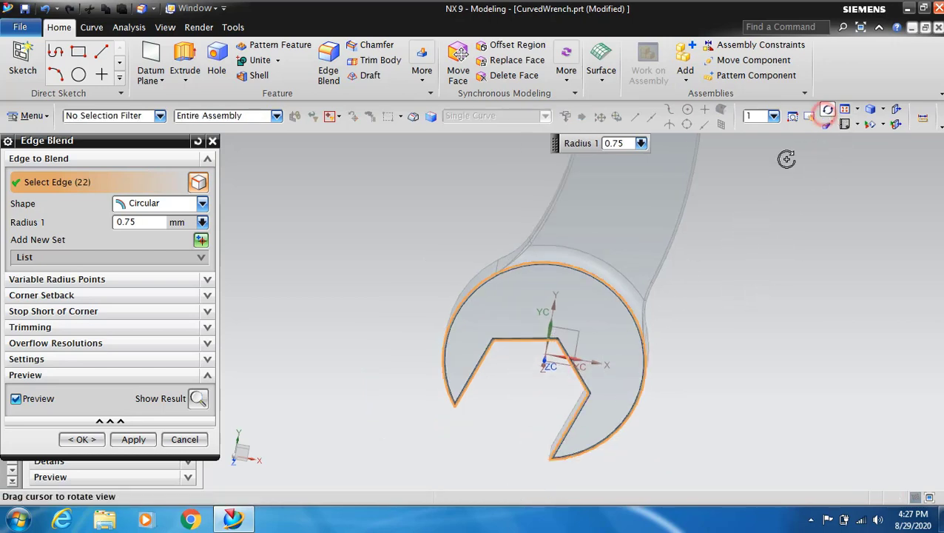
pyautogui.moveTo(784, 158)
pyautogui.mouseDown()
pyautogui.moveTo(569, 289)
pyautogui.moveTo(554, 268)
pyautogui.mouseUp()
pyautogui.click(828, 110)
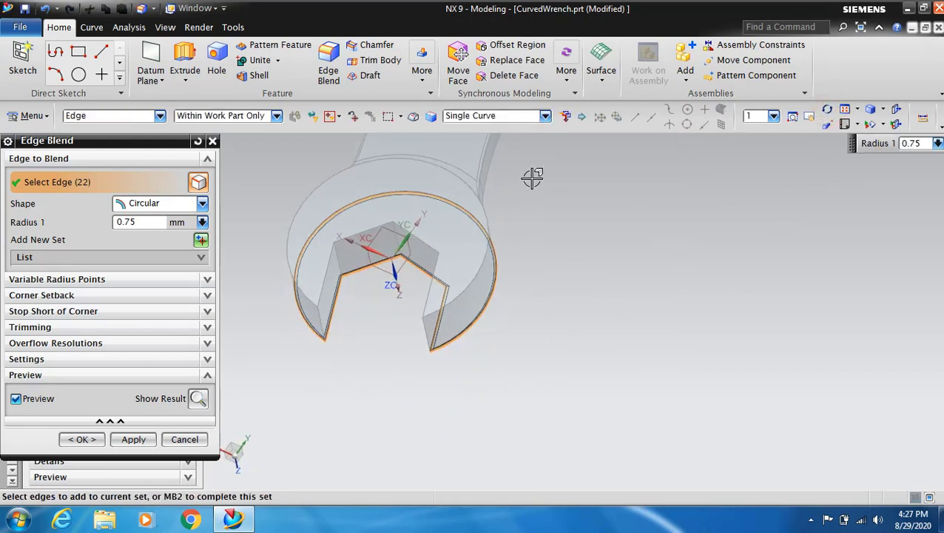
pyautogui.click(285, 229)
pyautogui.click(466, 278)
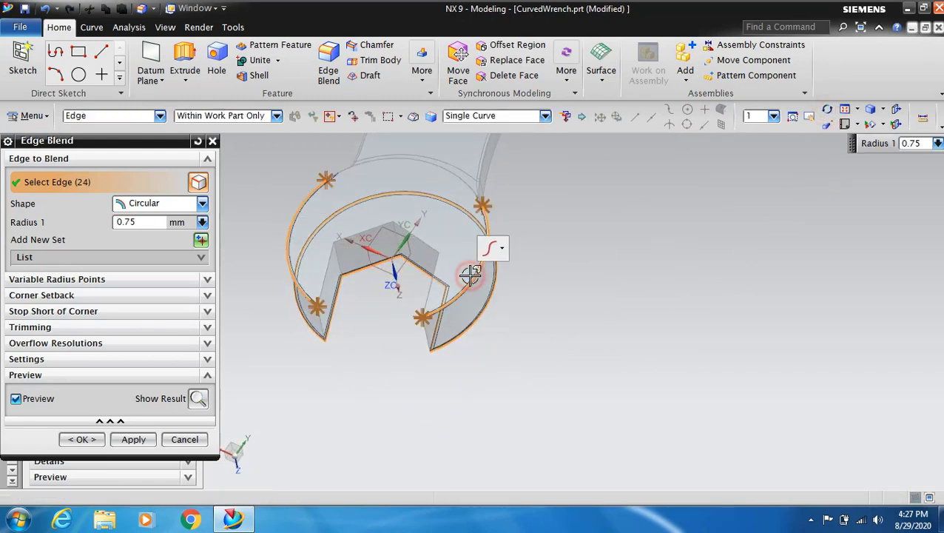
pyautogui.click(454, 172)
pyautogui.click(347, 247)
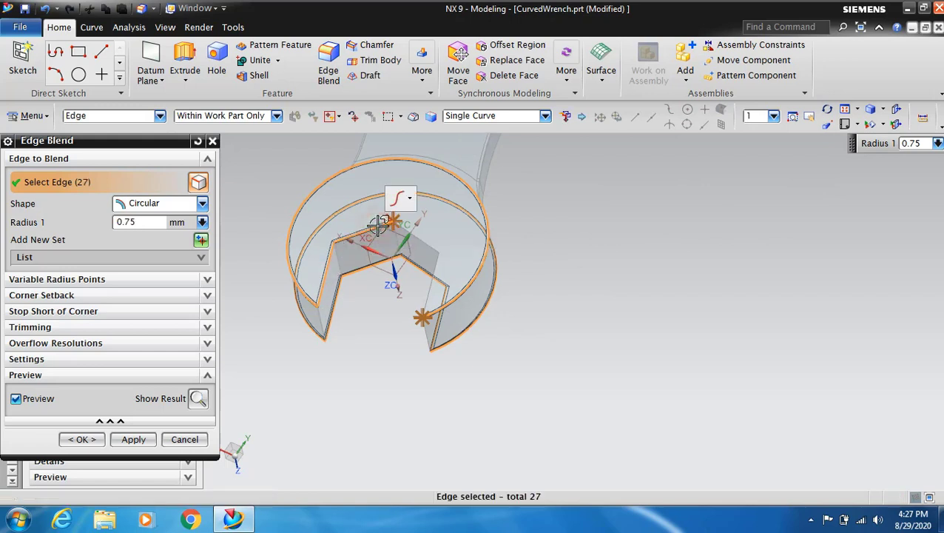
pyautogui.click(433, 263)
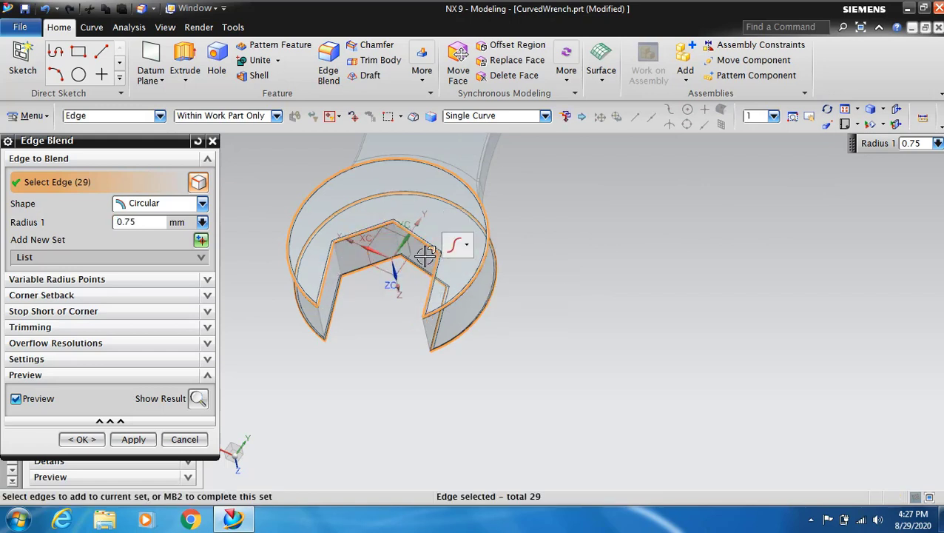
pyautogui.moveTo(364, 388)
pyautogui.mouseDown(button='middle')
pyautogui.moveTo(365, 375)
pyautogui.moveTo(305, 316)
pyautogui.mouseUp(button='middle')
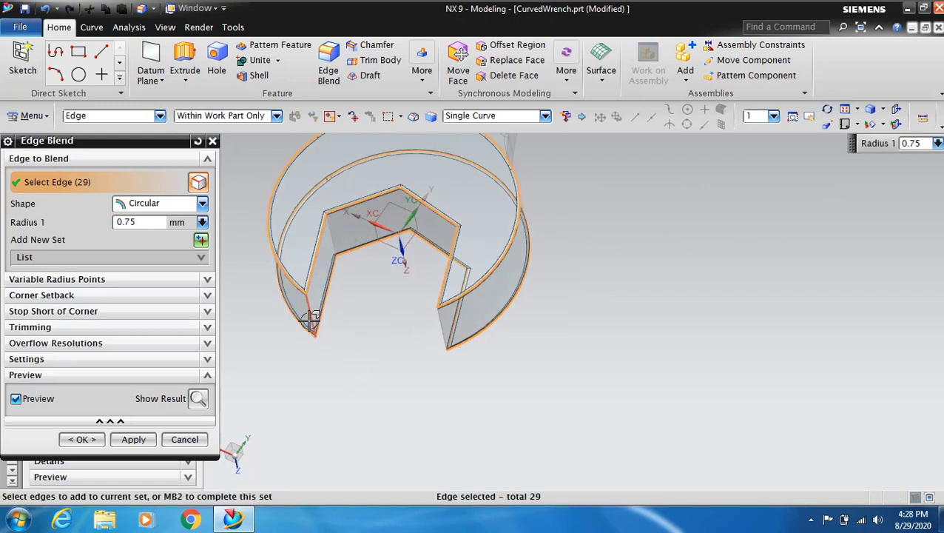
pyautogui.click(306, 316)
pyautogui.click(441, 330)
pyautogui.click(133, 439)
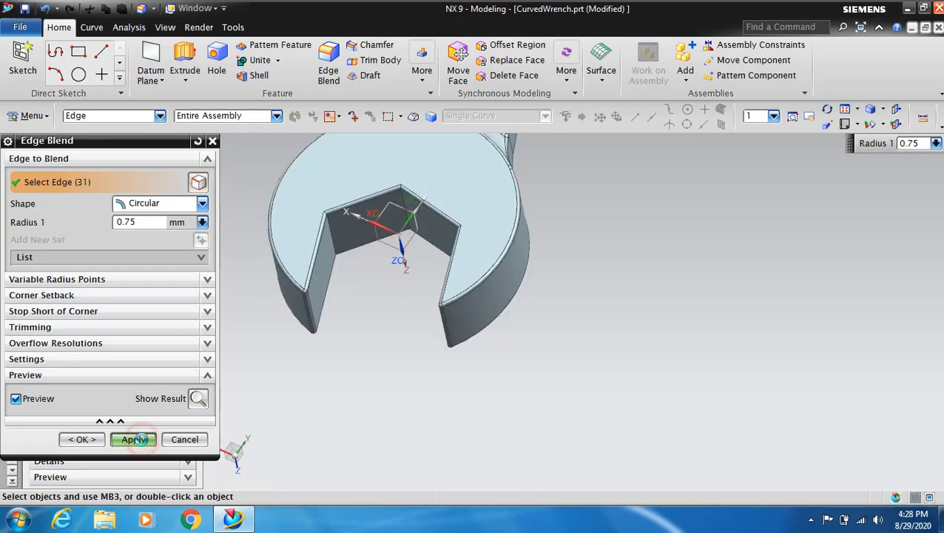
# Step: Close Edge Blend, then zoom out and rotate the wrench to inspect the finished blends
pyautogui.click(184, 438)
pyautogui.scroll(-2, 572, 410)
pyautogui.scroll(-2, 693, 280)
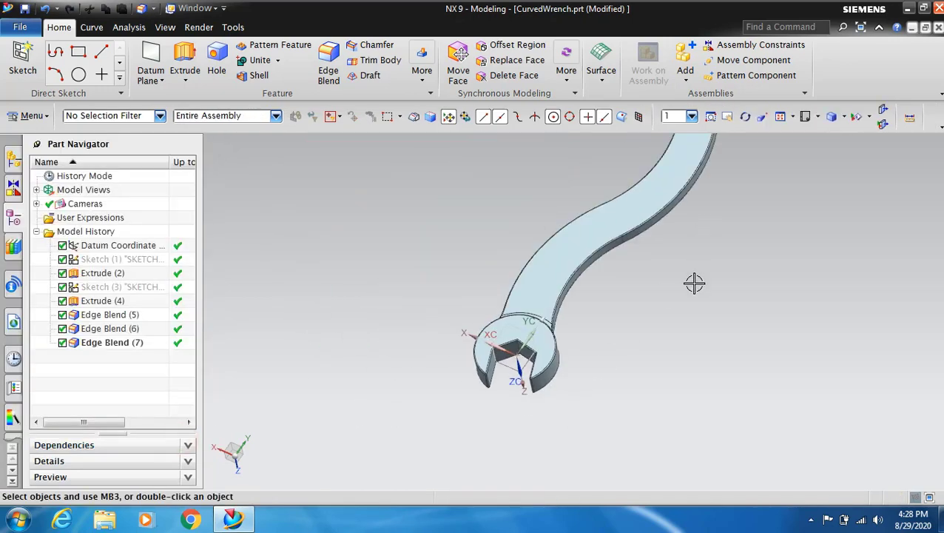
pyautogui.scroll(-2, 710, 244)
pyautogui.scroll(-1, 741, 212)
pyautogui.click(745, 117)
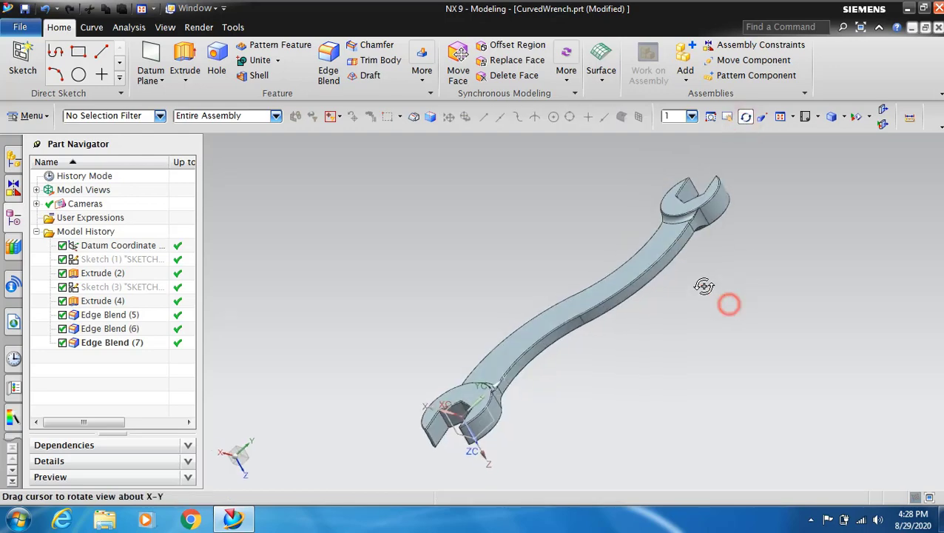
pyautogui.moveTo(727, 304)
pyautogui.mouseDown()
pyautogui.moveTo(507, 344)
pyautogui.moveTo(518, 326)
pyautogui.moveTo(552, 343)
pyautogui.moveTo(587, 340)
pyautogui.mouseUp()
pyautogui.scroll(3, 428, 428)
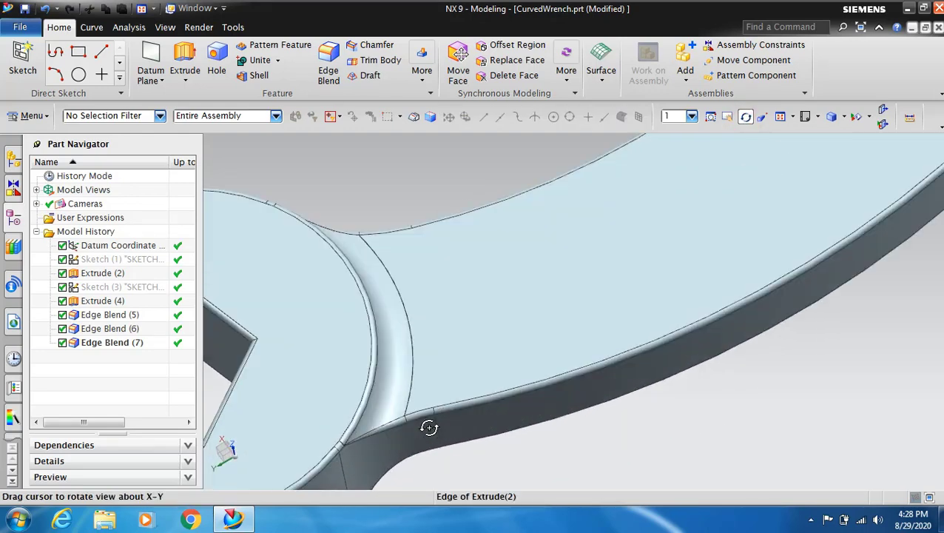
pyautogui.scroll(1, 464, 428)
pyautogui.scroll(-1, 463, 430)
pyautogui.scroll(-5, 541, 414)
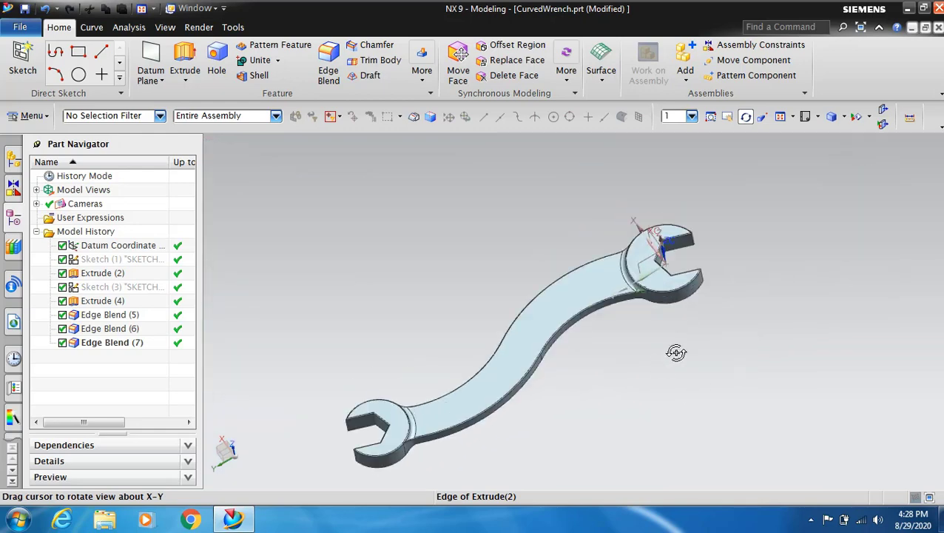
pyautogui.moveTo(674, 355)
pyautogui.mouseDown()
pyautogui.moveTo(573, 301)
pyautogui.moveTo(623, 253)
pyautogui.moveTo(647, 298)
pyautogui.moveTo(598, 280)
pyautogui.moveTo(605, 211)
pyautogui.moveTo(594, 212)
pyautogui.moveTo(849, 162)
pyautogui.mouseUp()
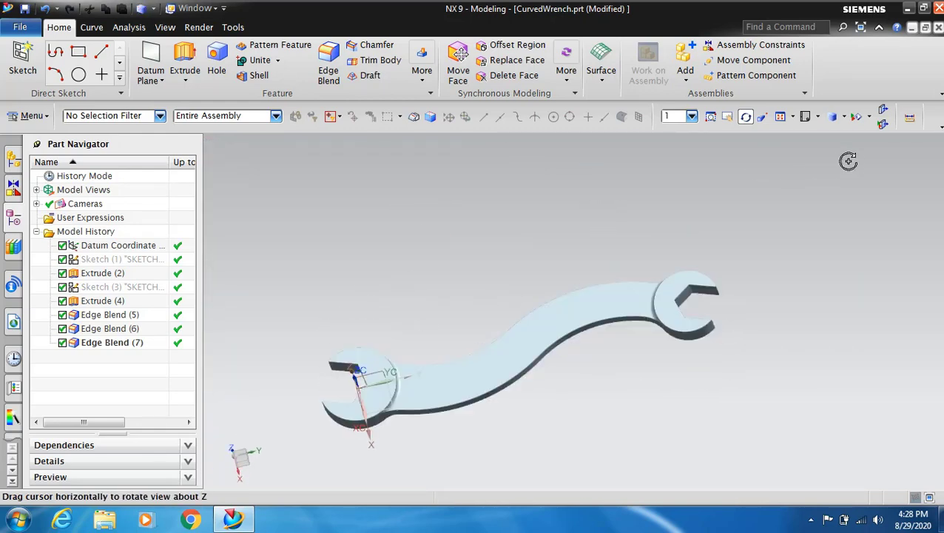
# Step: Hide the datum coordinate system through Show and Hide by object type
pyautogui.click(869, 120)
pyautogui.click(844, 134)
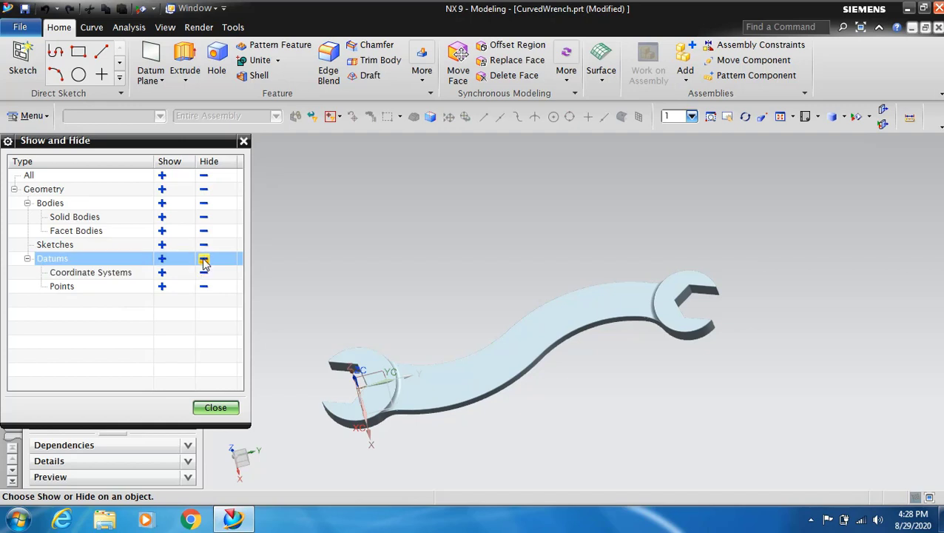
pyautogui.click(216, 408)
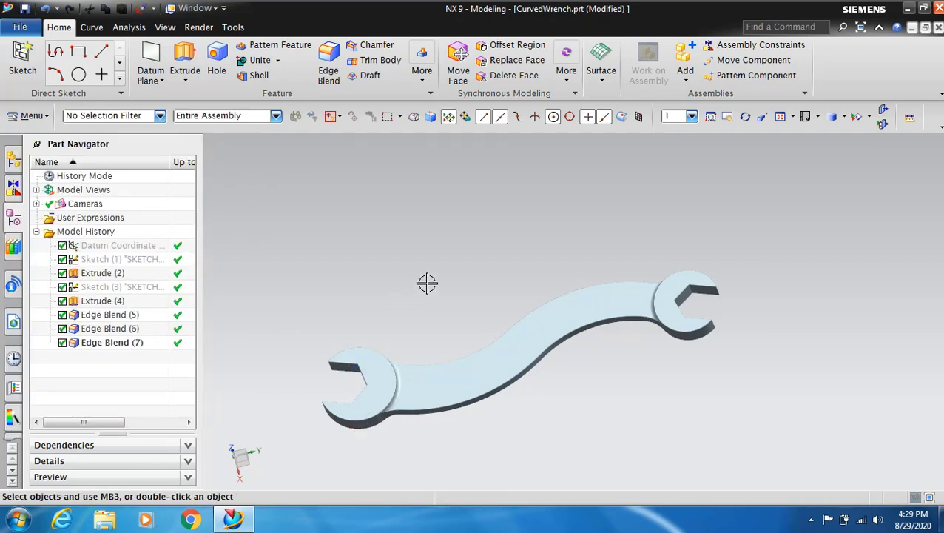
pyautogui.moveTo(427, 283); pyautogui.dragTo(601, 171, button='middle')
# Step: Turn on True Shading for the wrench and orbit to a closer perspective
pyautogui.click(198, 28)
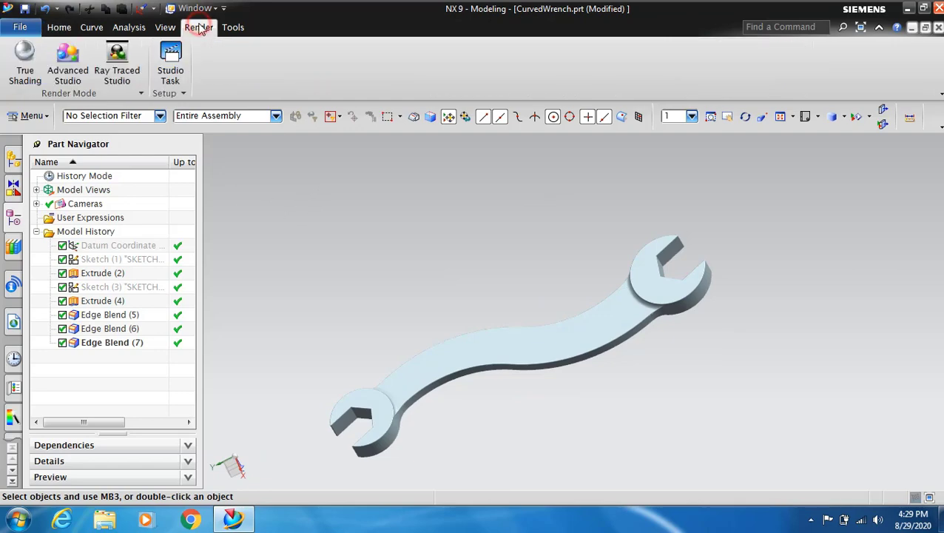
pyautogui.click(15, 66)
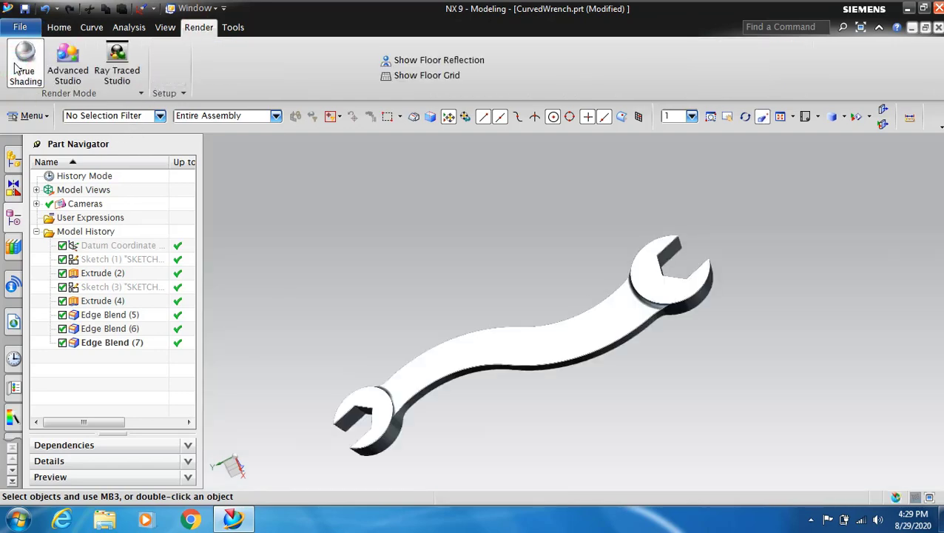
pyautogui.moveTo(257, 250); pyautogui.dragTo(744, 125, button='middle')
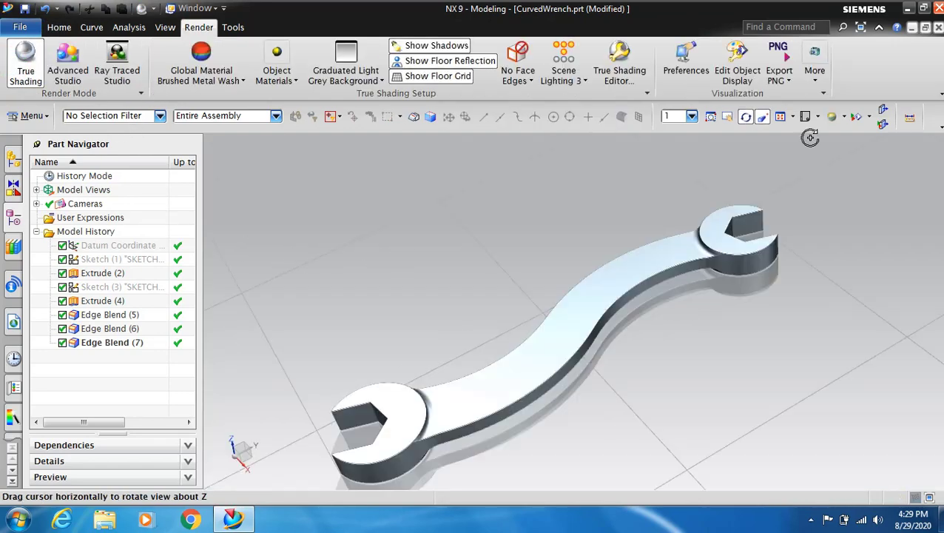
# Step: Filter selection to Solid Body, pick the wrench, and apply the Chrome object material
pyautogui.click(159, 116)
pyautogui.click(86, 208)
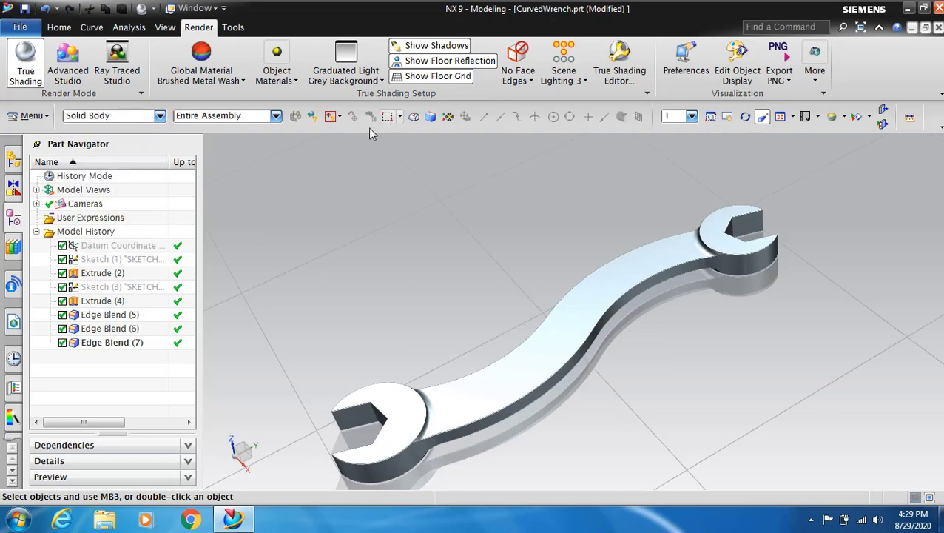
pyautogui.click(538, 335)
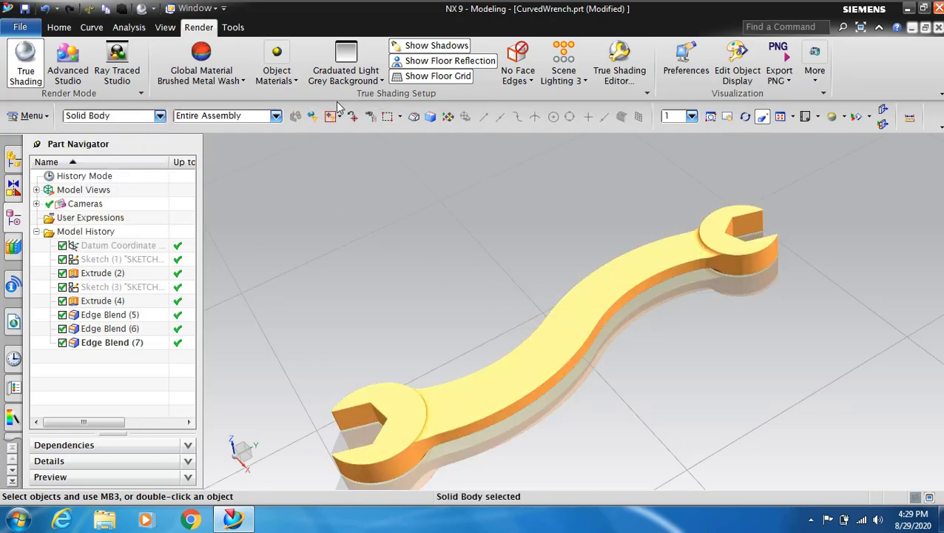
pyautogui.click(297, 81)
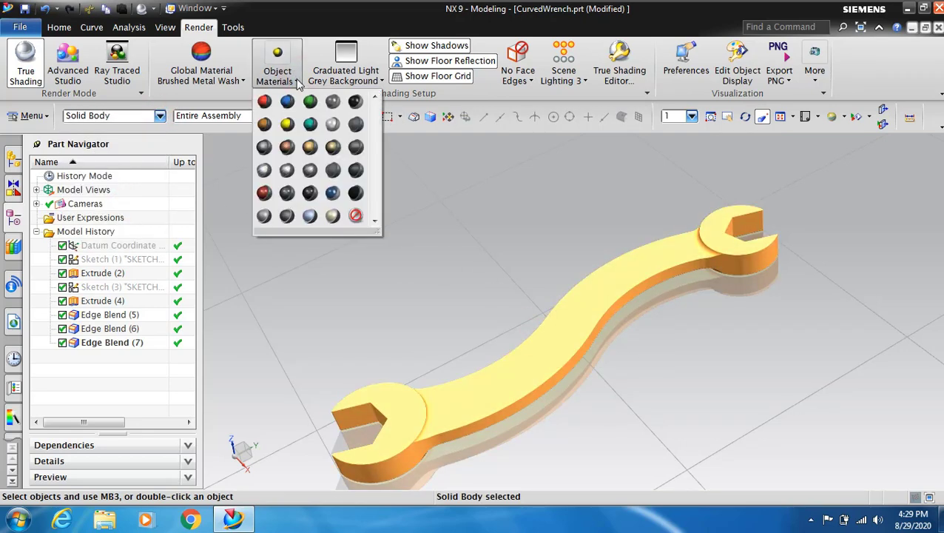
pyautogui.click(265, 147)
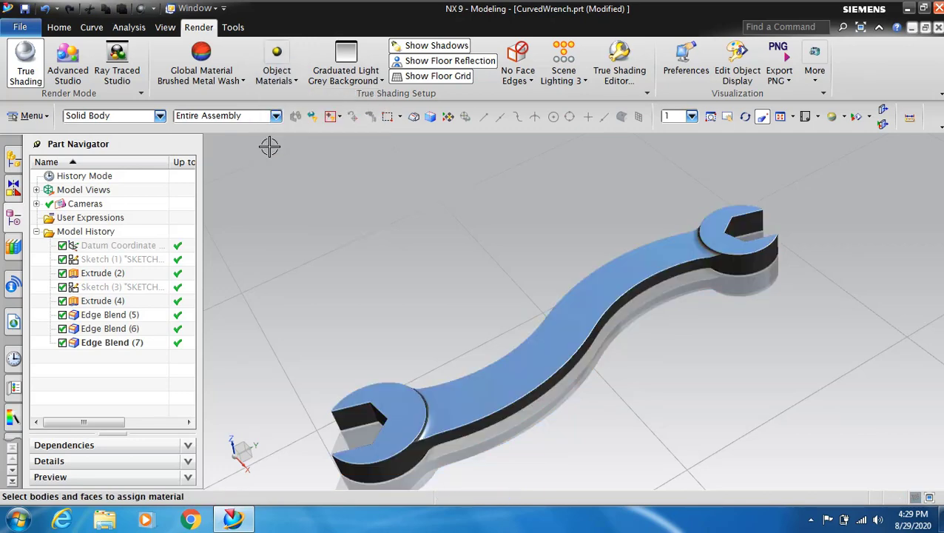
pyautogui.click(745, 116)
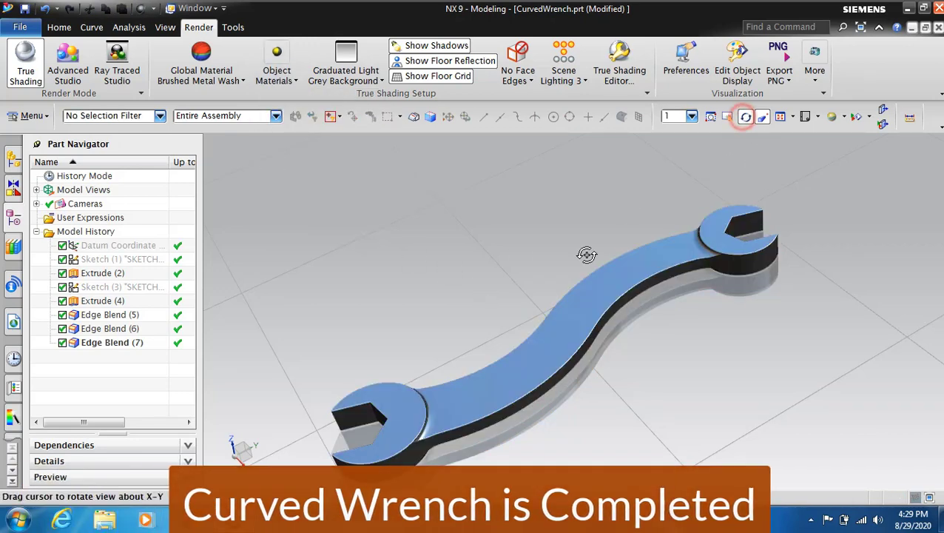
pyautogui.moveTo(468, 311)
pyautogui.mouseDown()
pyautogui.moveTo(504, 311)
pyautogui.moveTo(475, 265)
pyautogui.moveTo(504, 251)
pyautogui.moveTo(488, 229)
pyautogui.moveTo(485, 255)
pyautogui.moveTo(485, 204)
pyautogui.mouseUp()
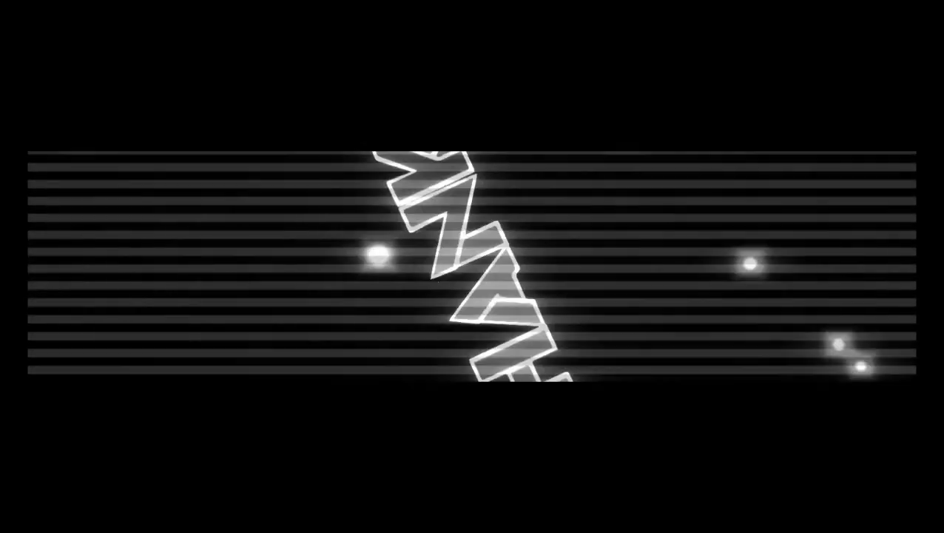